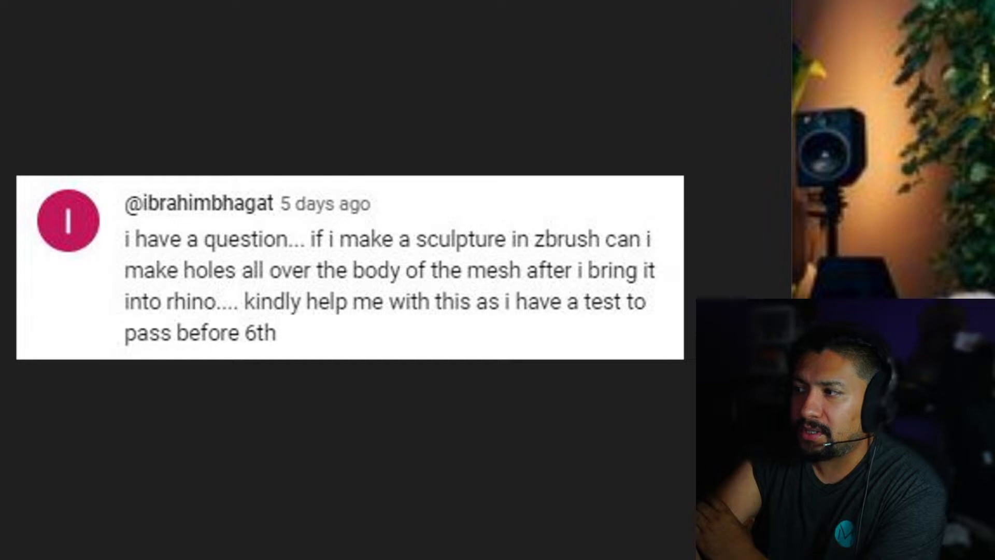
Switch to ZBrush, view the skull ring from the side and check the export settings for saving it as OBJ.
key("super+alt+d")
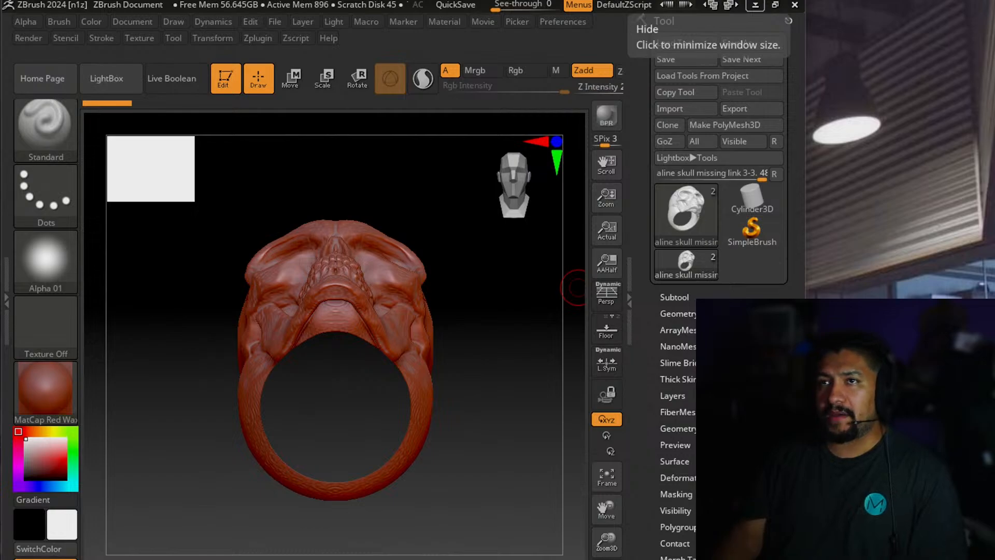
mouse_move(440, 315)
left_mouse_down()
mouse_move(438, 419)
mouse_move(355, 375)
mouse_move(451, 318)
mouse_move(503, 316)
mouse_move(423, 332)
mouse_move(372, 327)
mouse_move(387, 334)
left_mouse_up()
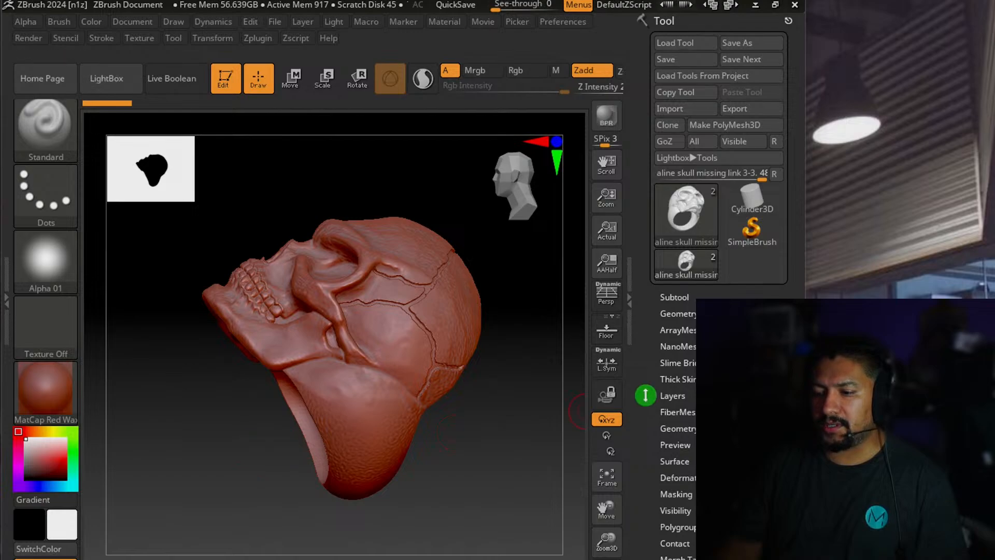
left_click(751, 110)
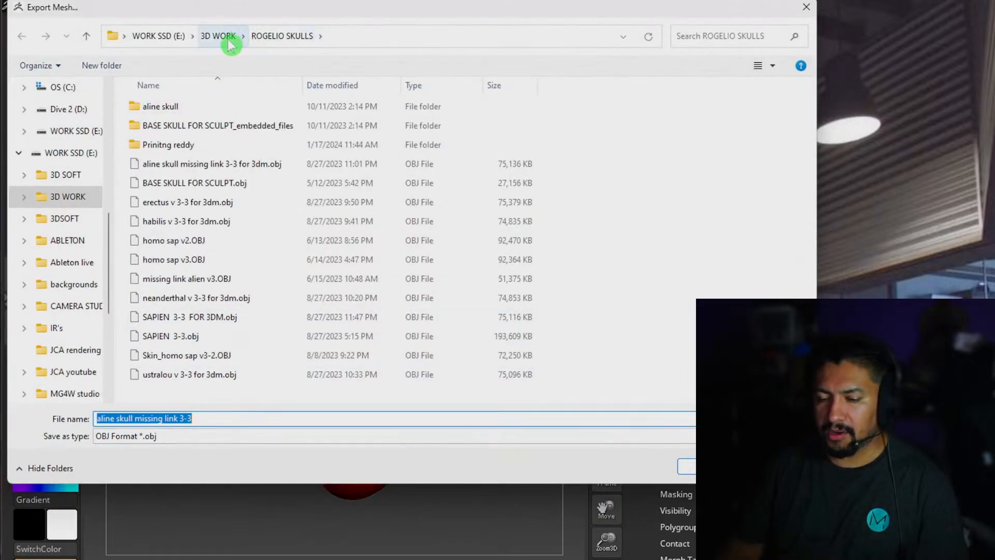
left_click(806, 7)
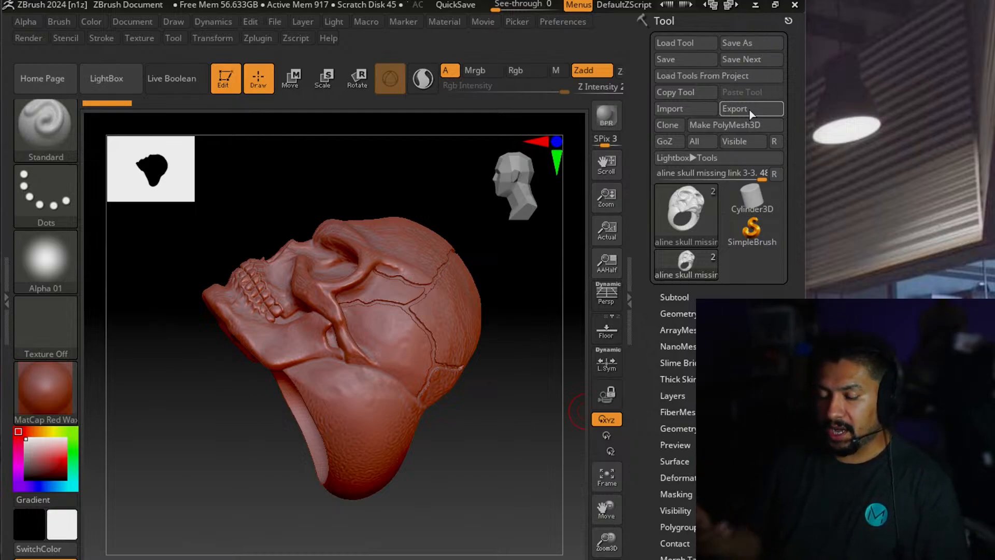
Minimize ZBrush and switch to Rhinoceros 8.
left_click(755, 8)
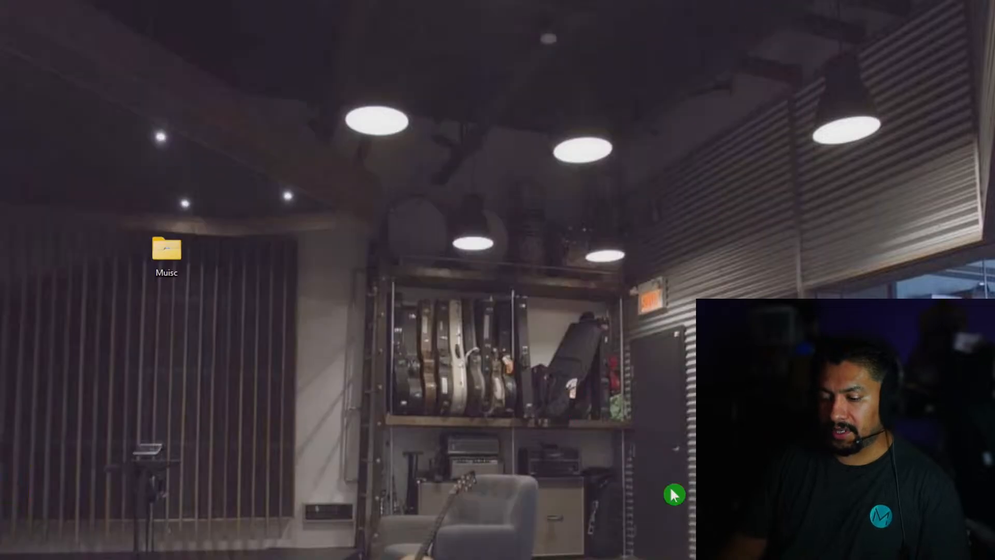
key("alt+Tab")
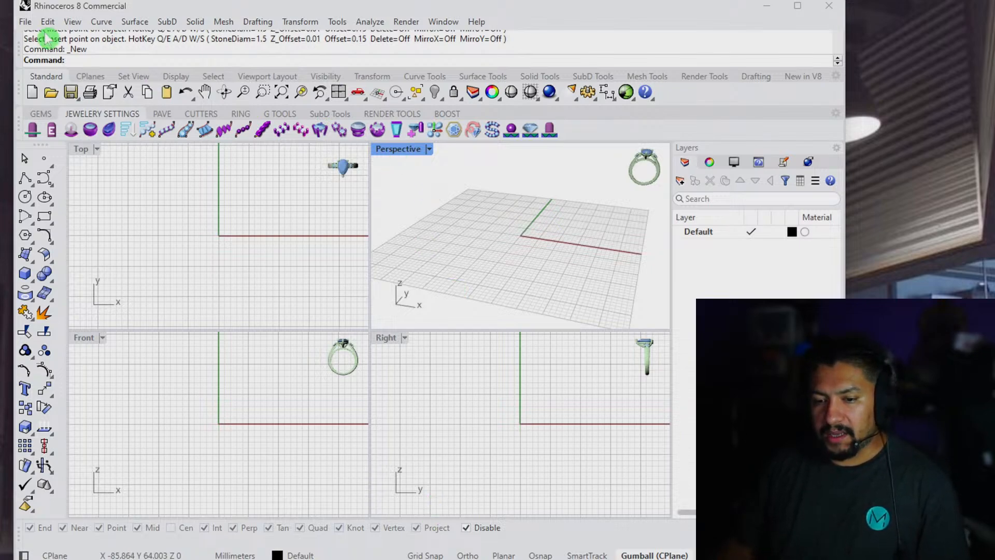
left_click(26, 22)
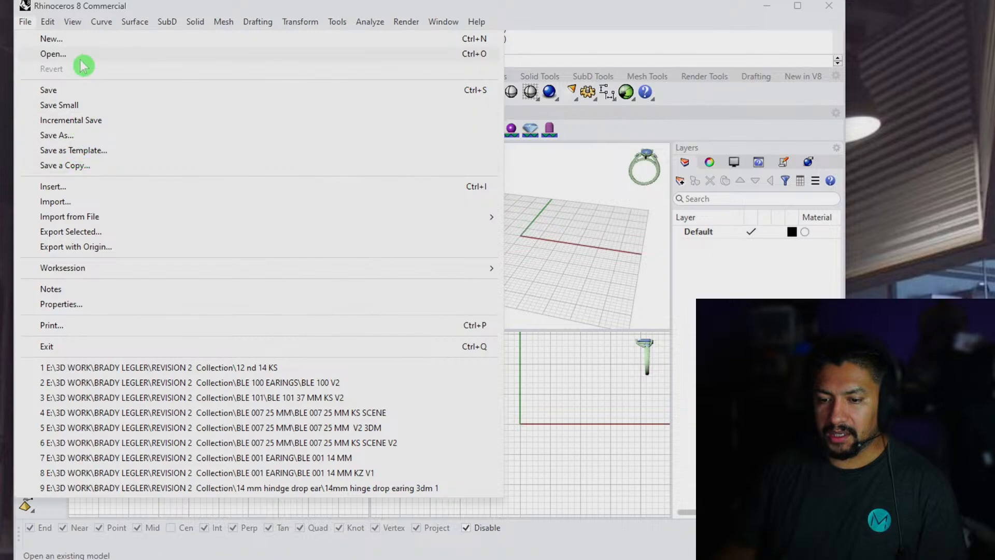
left_click(70, 189)
left_click(545, 129)
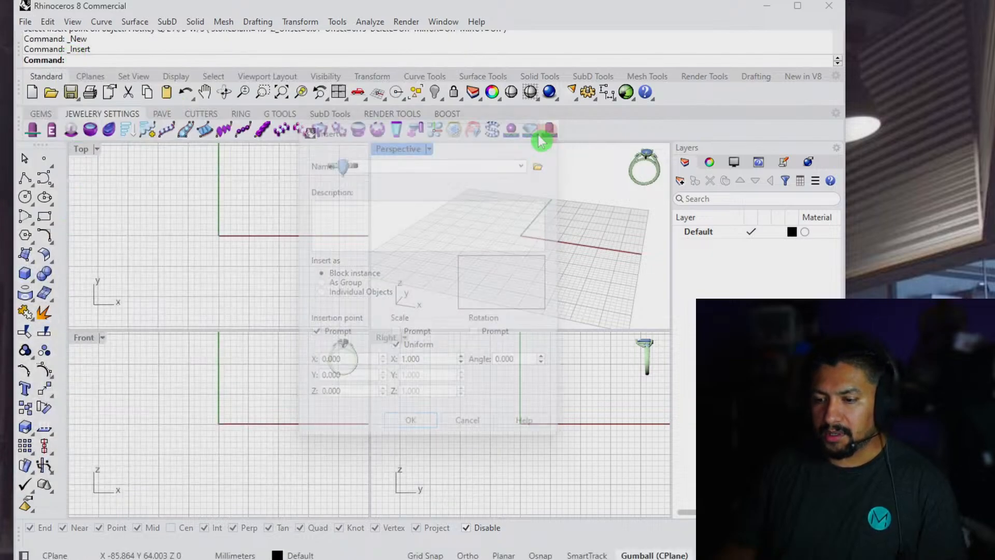
left_click(26, 22)
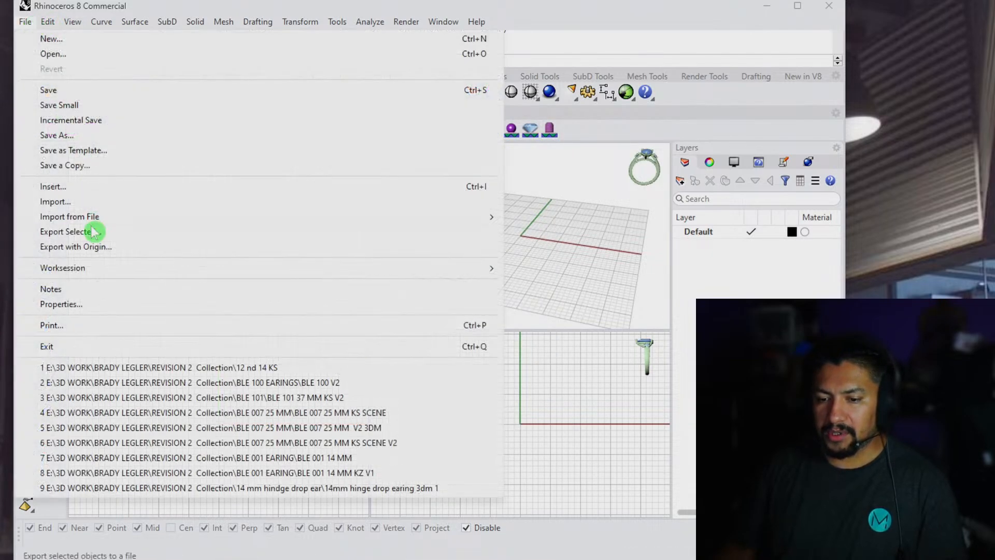
left_click(83, 185)
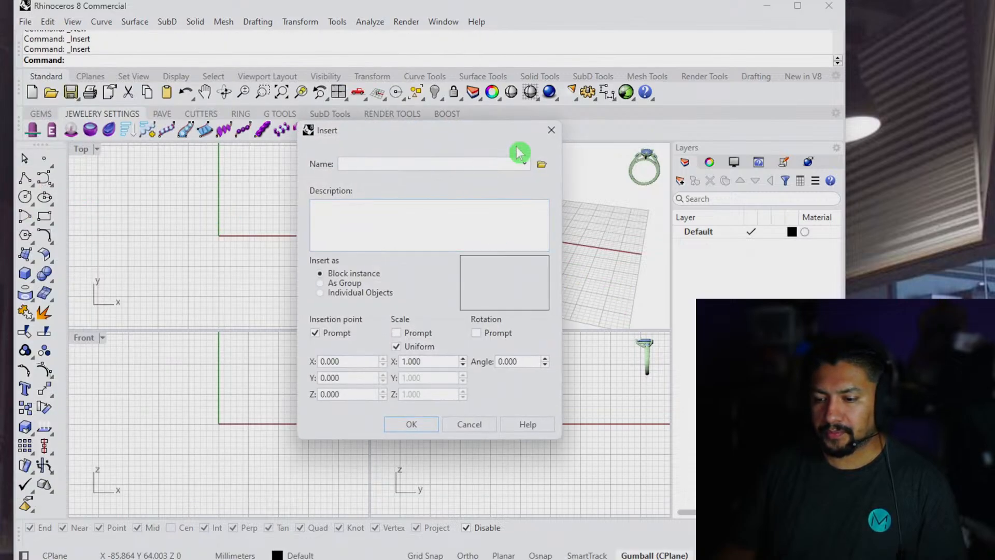
left_click(550, 131)
Import the mesh file aline skull missing link 3-3.obj into the empty model.
left_click(26, 22)
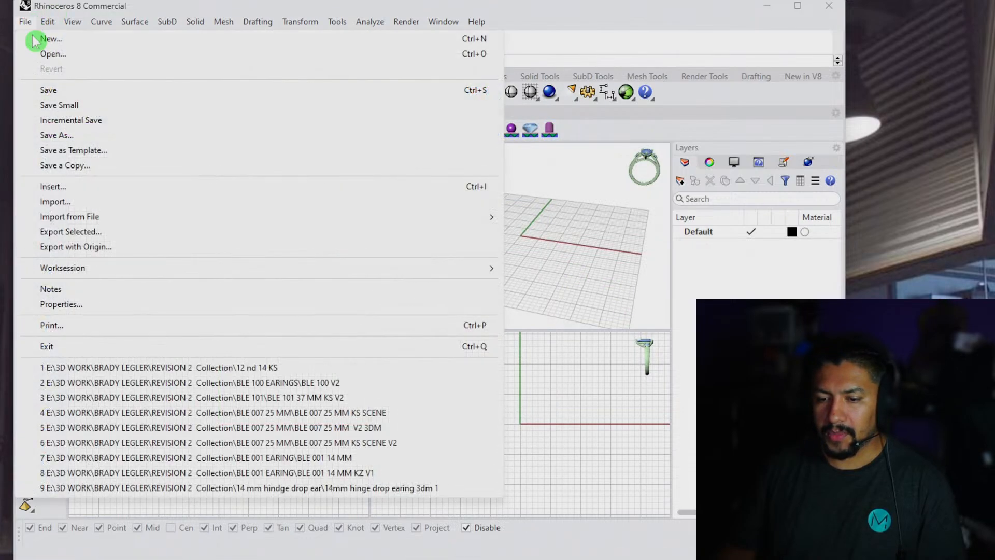
left_click(78, 204)
double_click(447, 223)
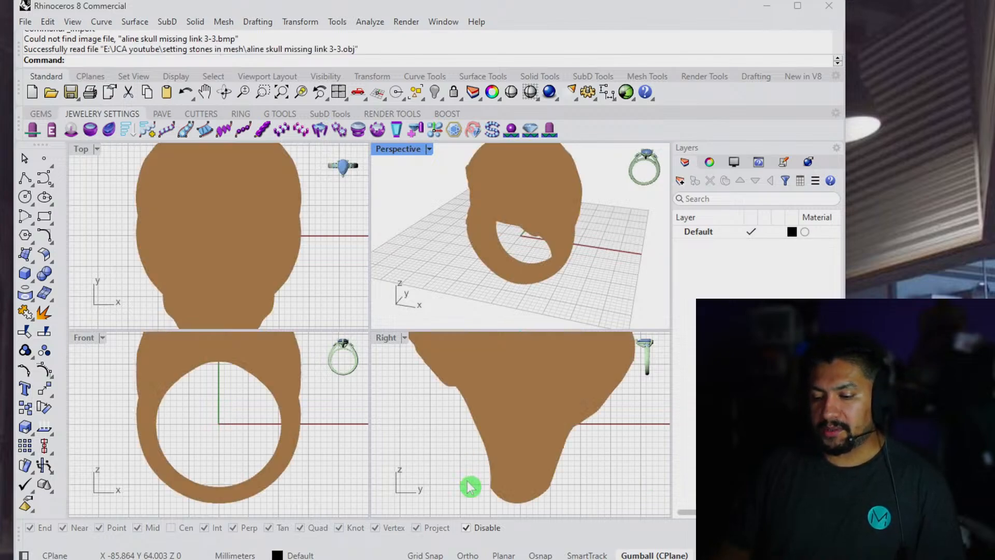
Enable object snaps and show the imported skull ring in a maximized Perspective viewport with Shaded display.
left_click(467, 527)
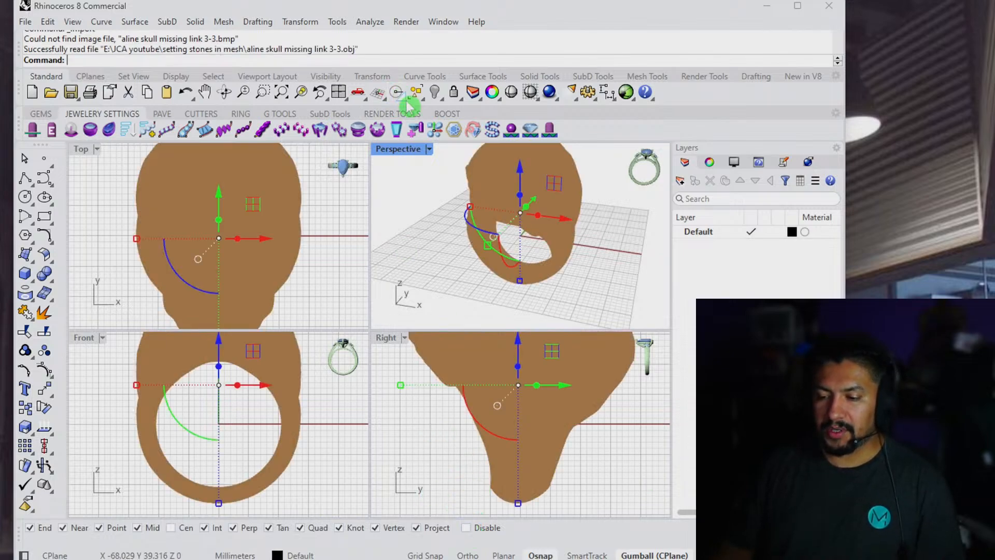
left_click(430, 150)
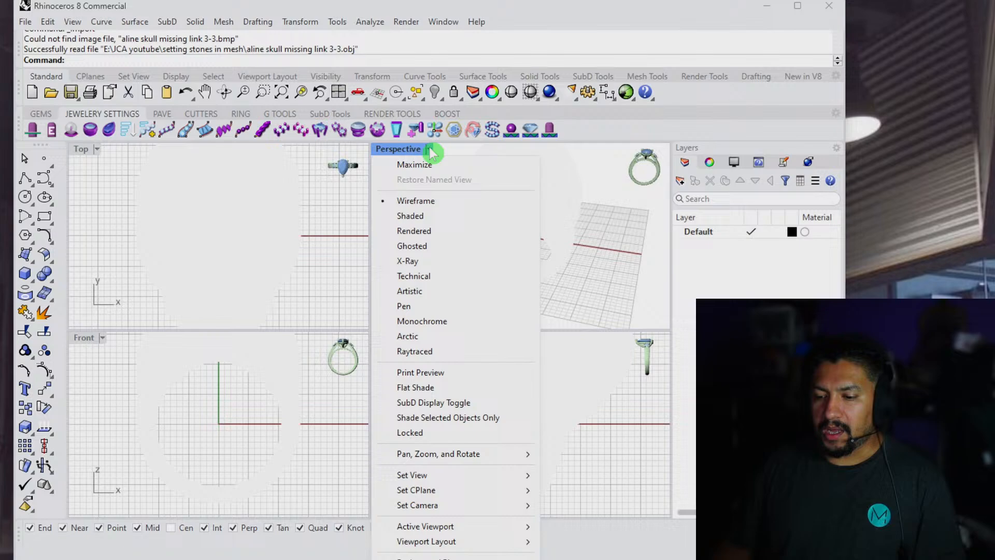
left_click(425, 217)
double_click(400, 149)
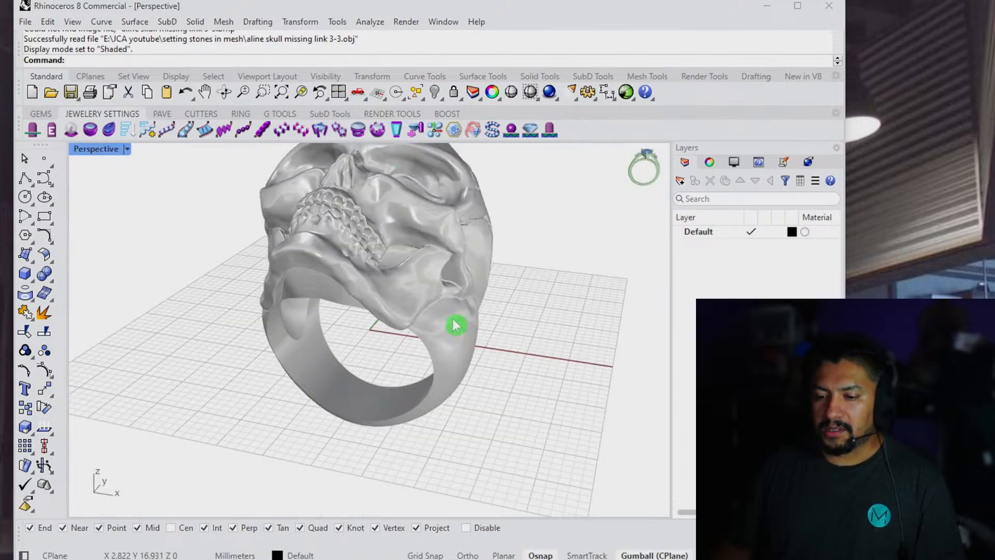
right_click_drag(526, 225, 562, 341)
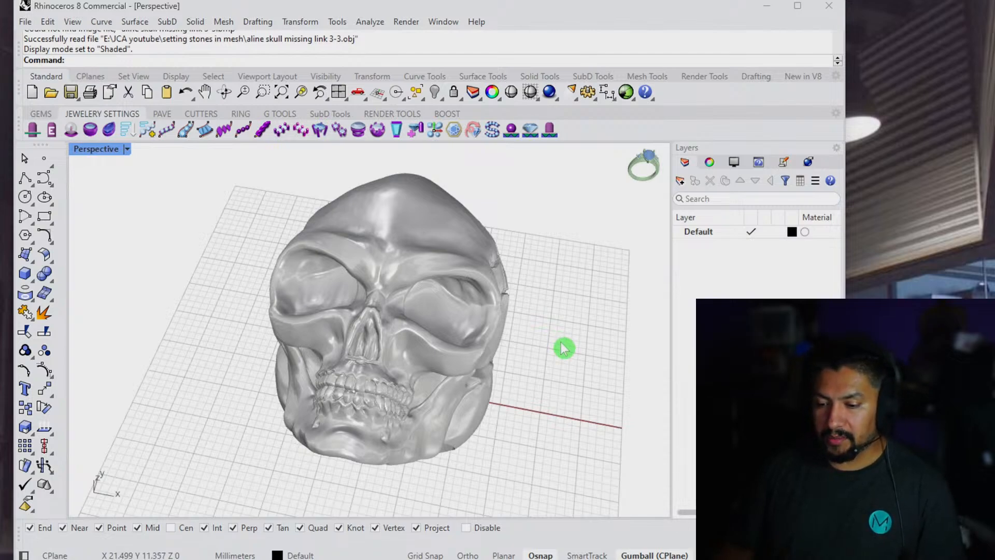
right_click_drag(564, 347, 482, 231)
right_click_drag(229, 429, 246, 458)
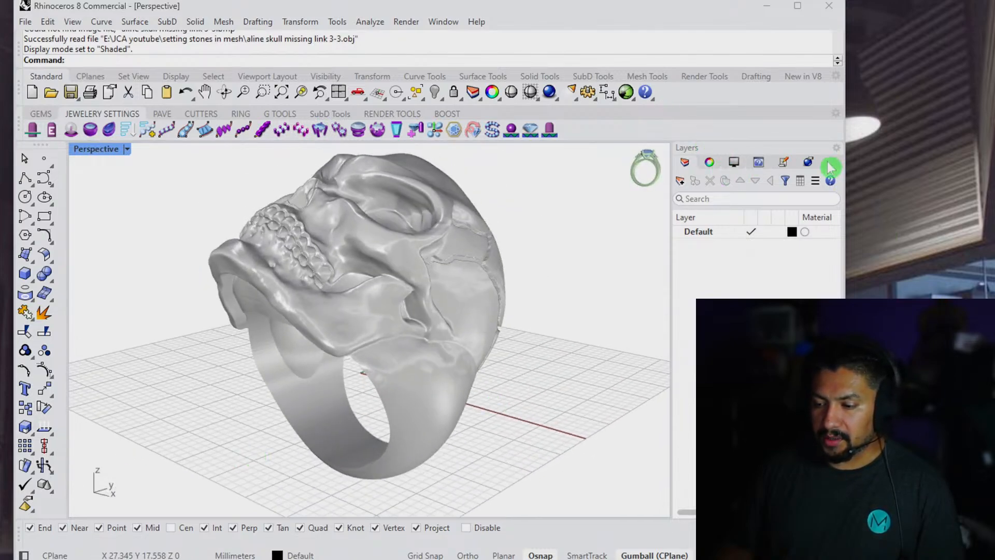
Display the mesh wires in the shaded viewport and examine the density and surface of the skull ring mesh from several angles.
left_click(734, 162)
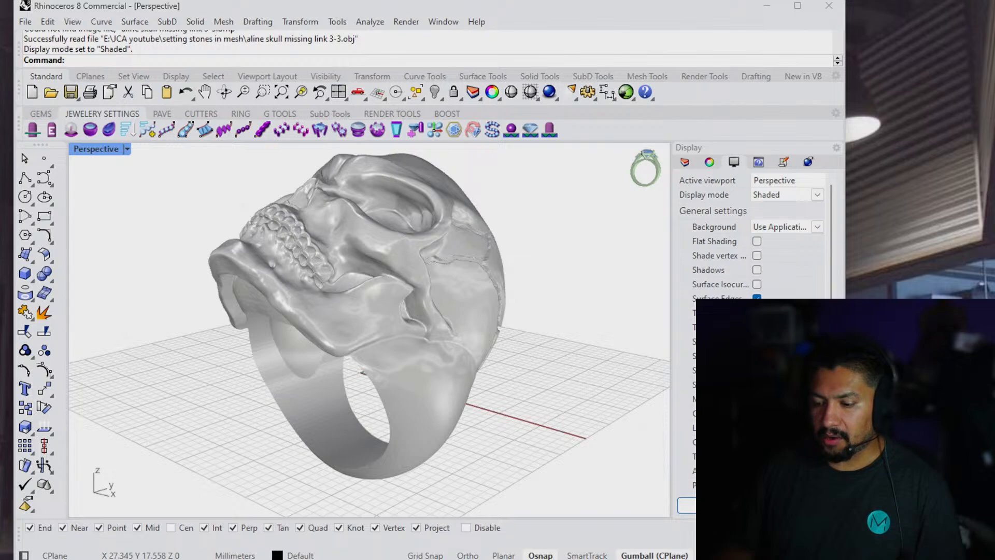
left_click(756, 399)
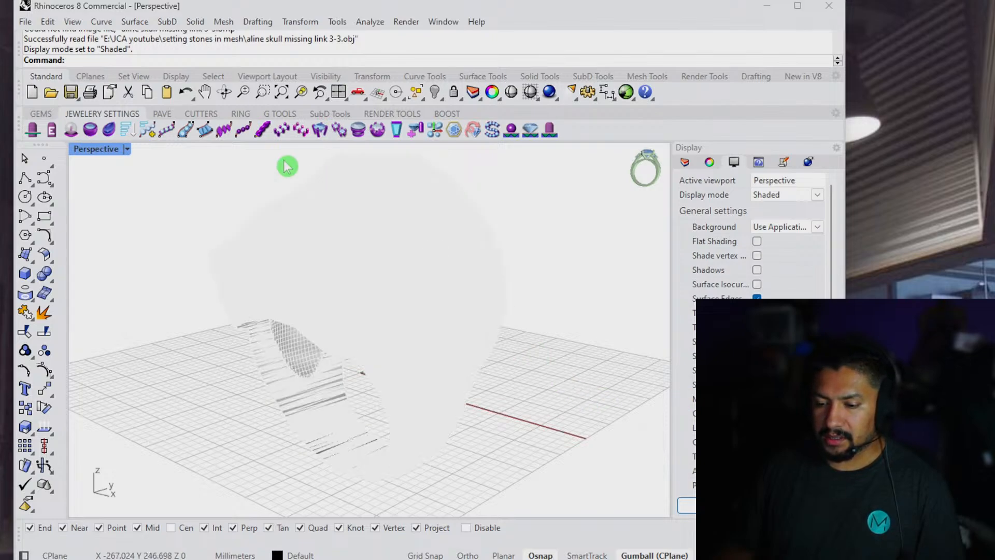
scroll(357, 297, "up", 5)
scroll(358, 298, "up", 5)
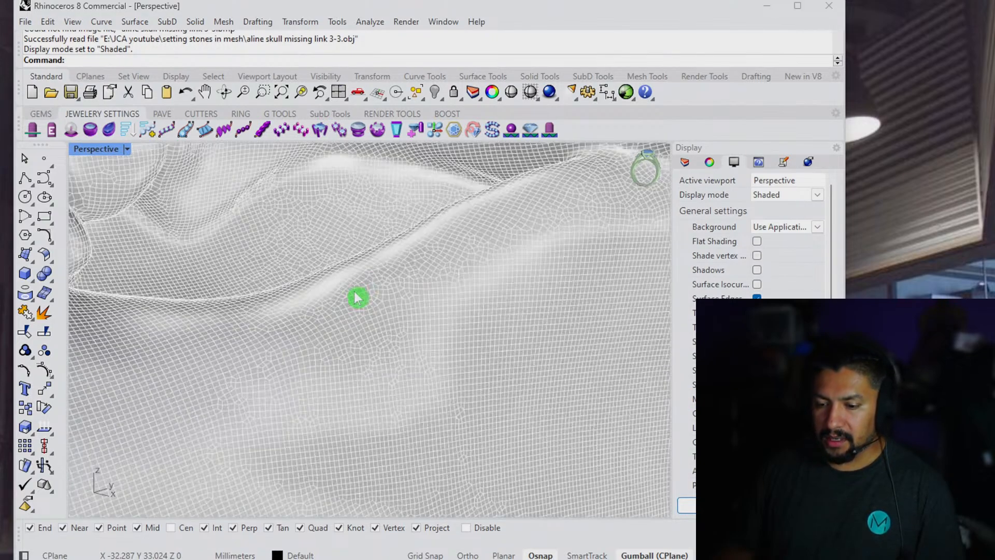
scroll(358, 297, "down", 5)
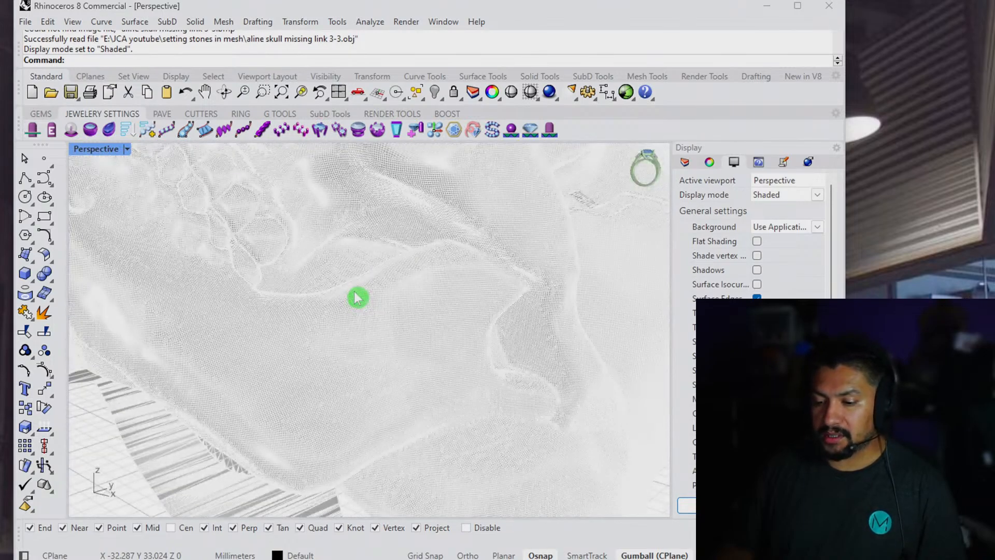
scroll(358, 297, "down", 10)
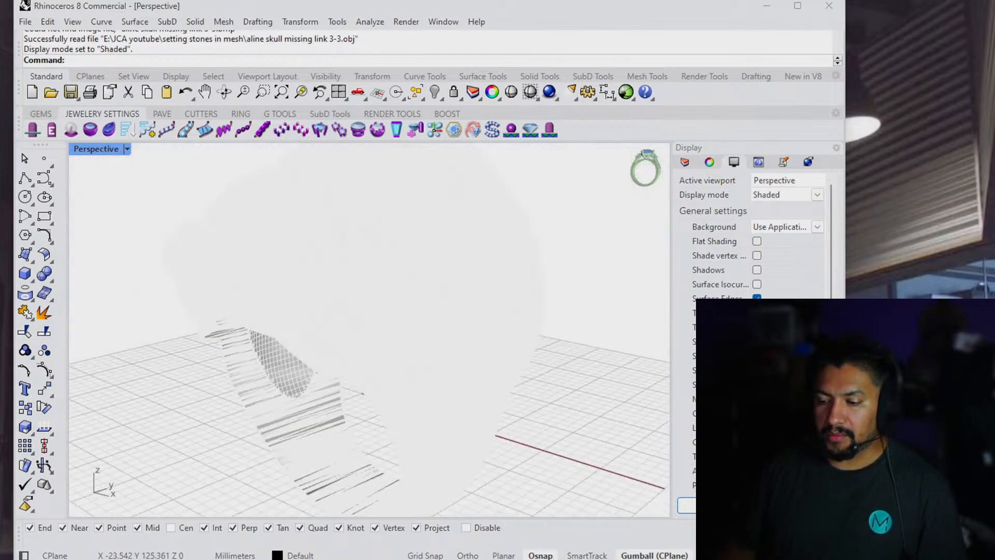
right_click_drag(292, 274, 499, 501)
right_click_drag(464, 319, 368, 207)
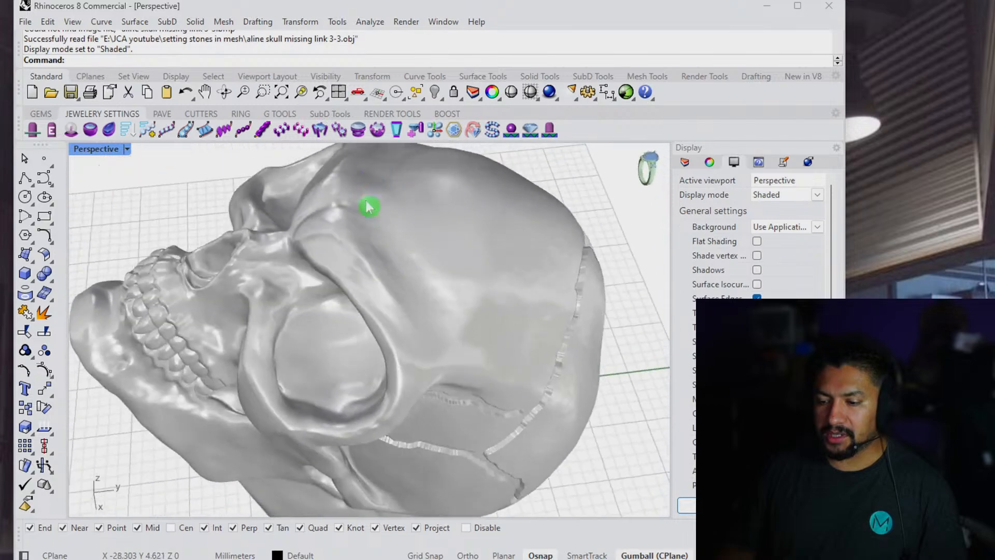
right_click_drag(502, 358, 478, 312)
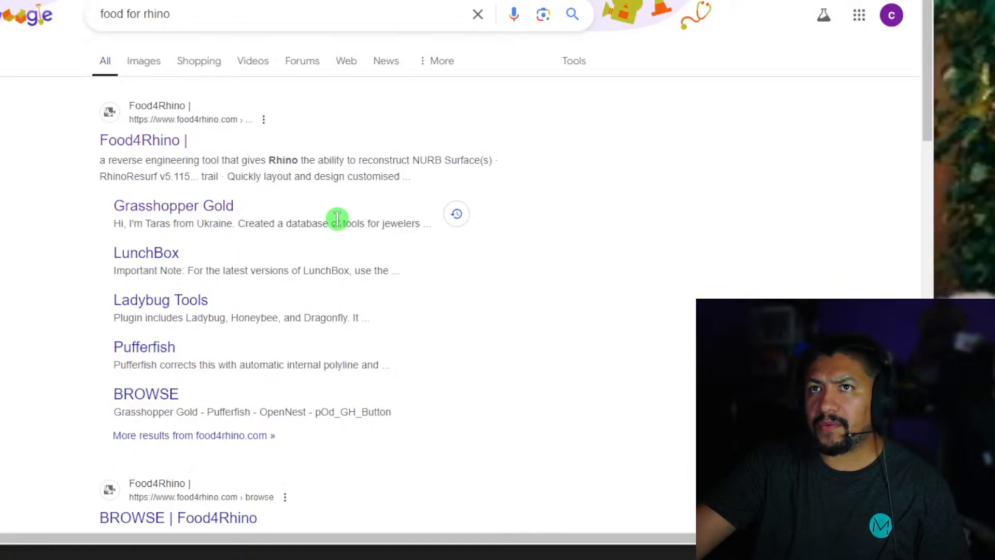
Open the Food4Rhino website from the web search results and search its apps for "GOLD".
left_click(133, 146)
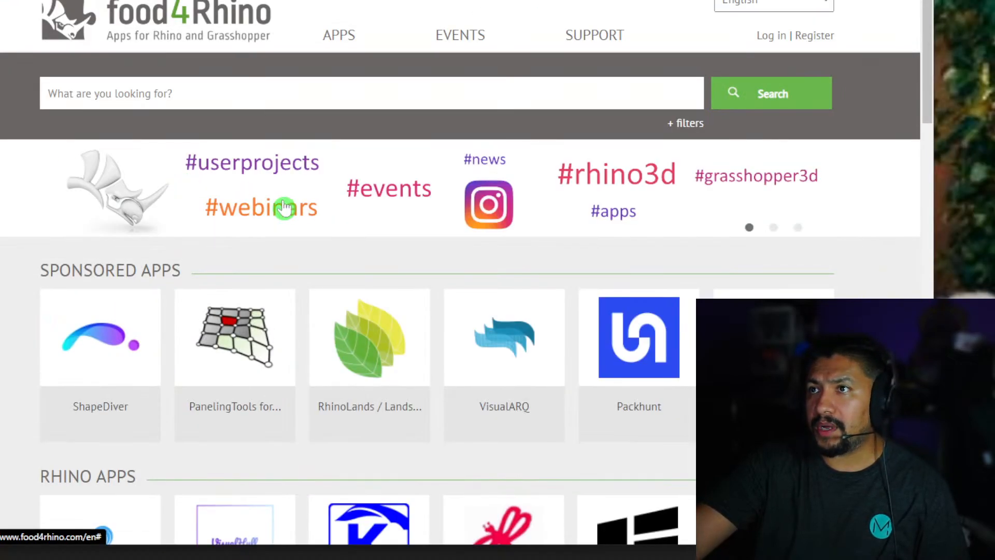
scroll(294, 123, "down", 2)
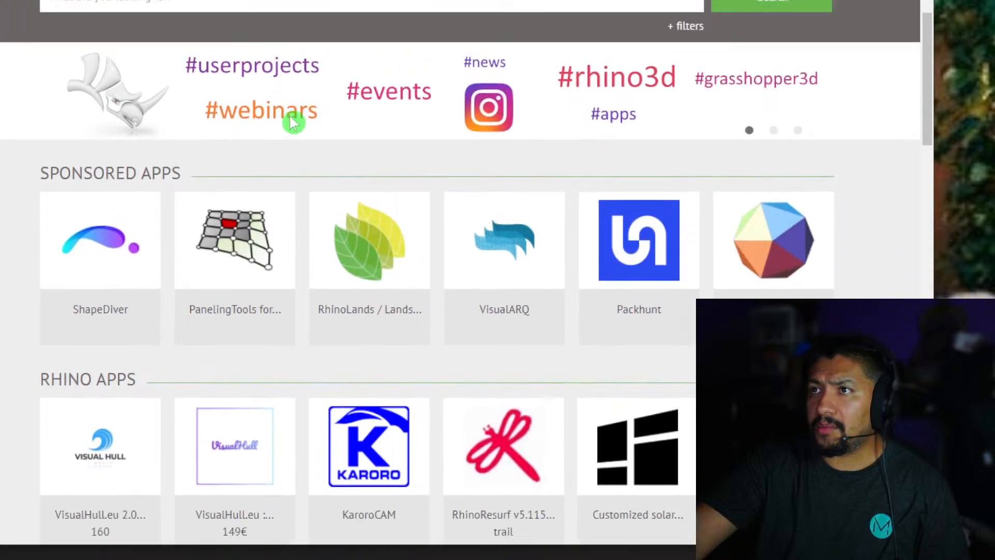
scroll(294, 122, "up", 2)
left_click(125, 95)
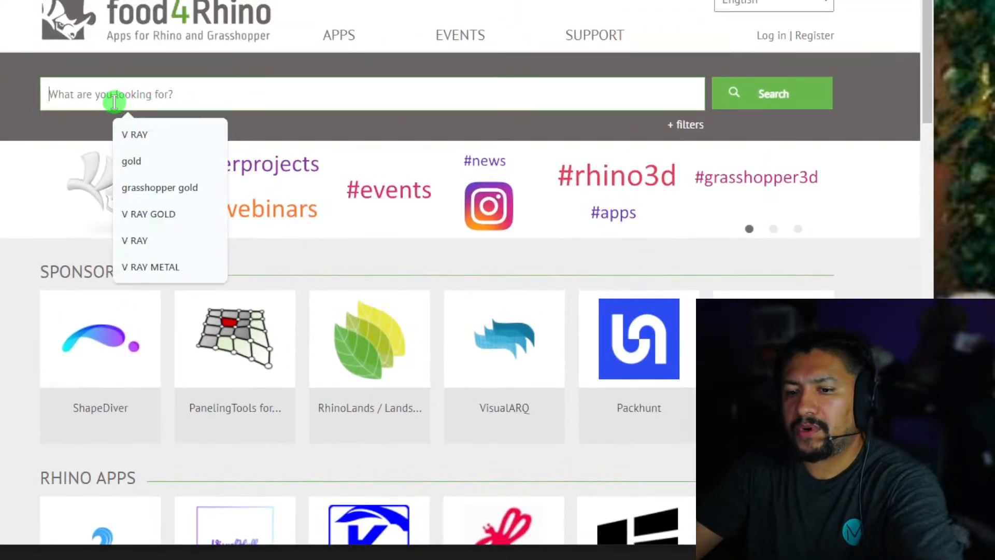
type("GOLD")
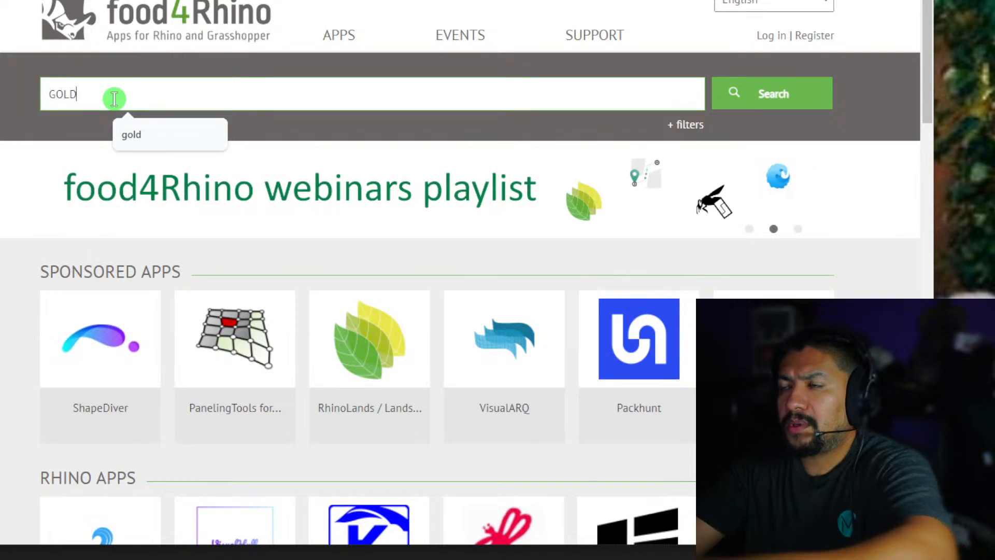
key("Return")
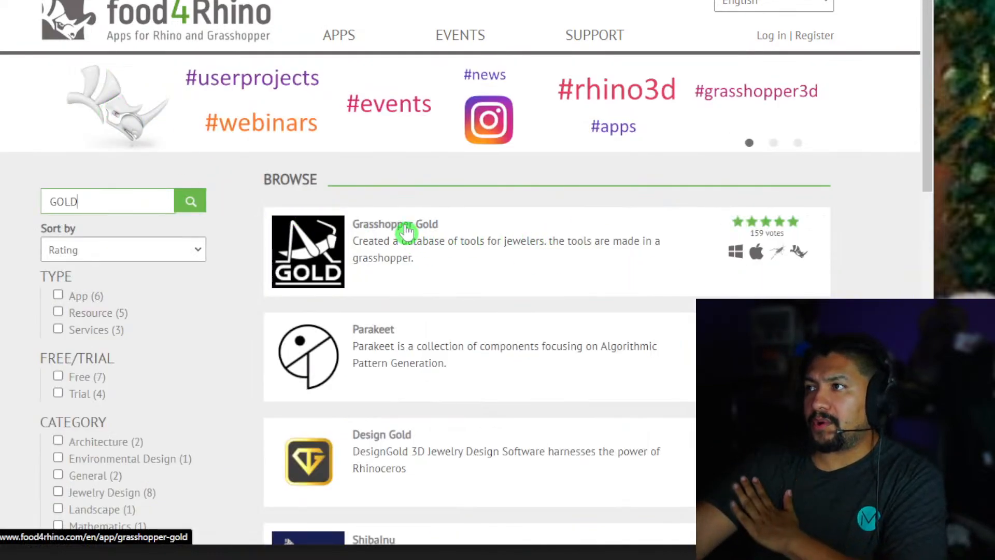
Open the Grasshopper Gold app page and review its screenshots, available downloads, supported platforms, video and reviews.
left_click(388, 228)
scroll(337, 288, "down", 4)
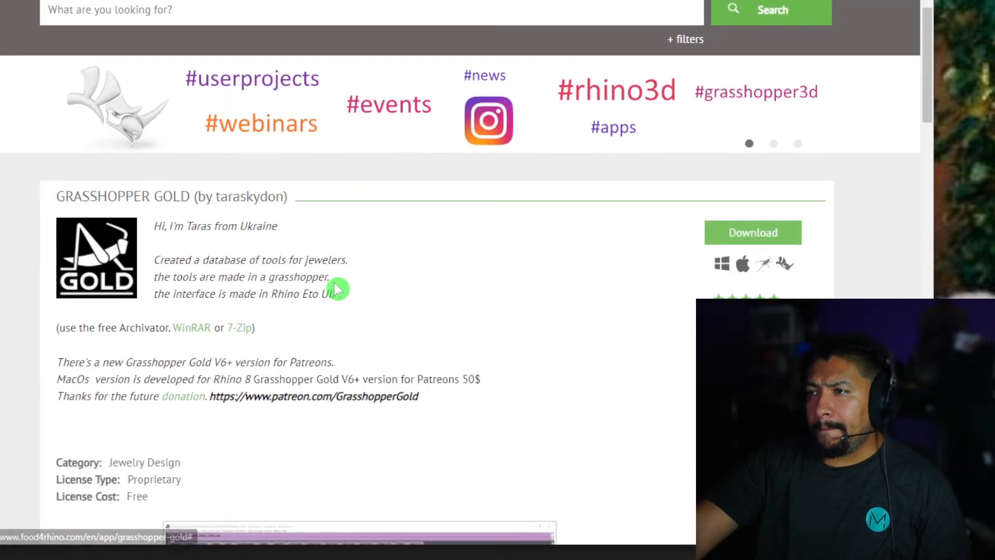
scroll(340, 289, "down", 6)
scroll(343, 289, "up", 1)
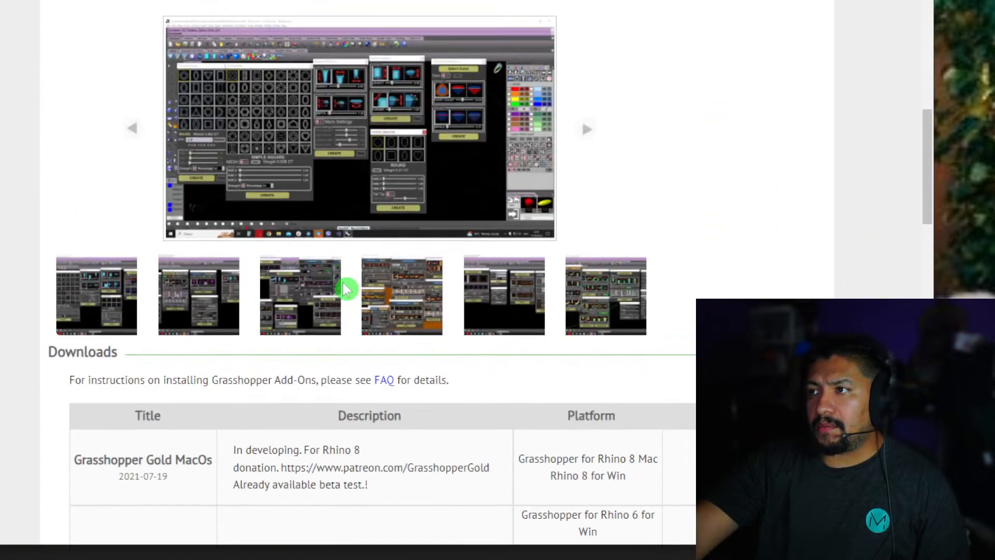
scroll(344, 289, "down", 2)
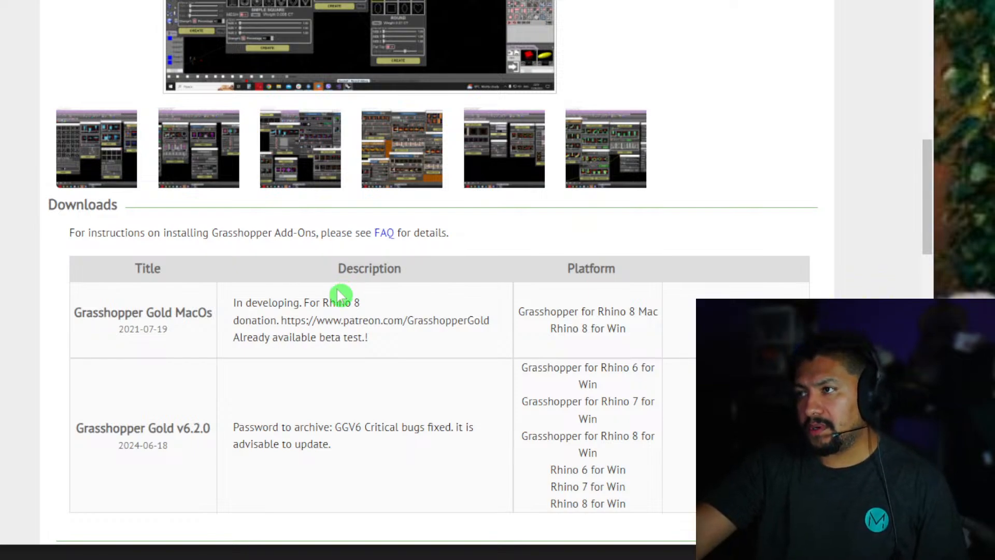
scroll(342, 291, "down", 1)
scroll(345, 289, "down", 4)
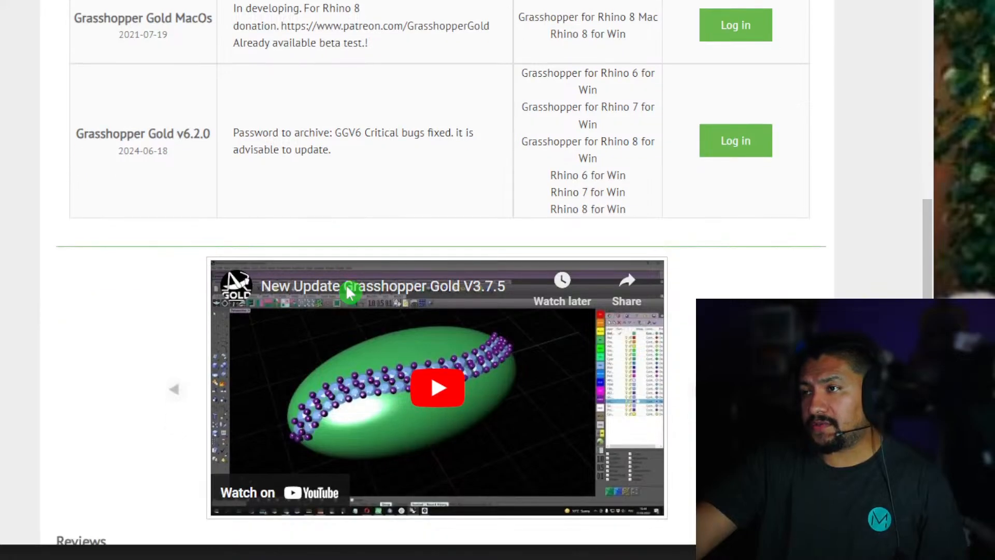
scroll(348, 293, "down", 4)
scroll(349, 291, "up", 1)
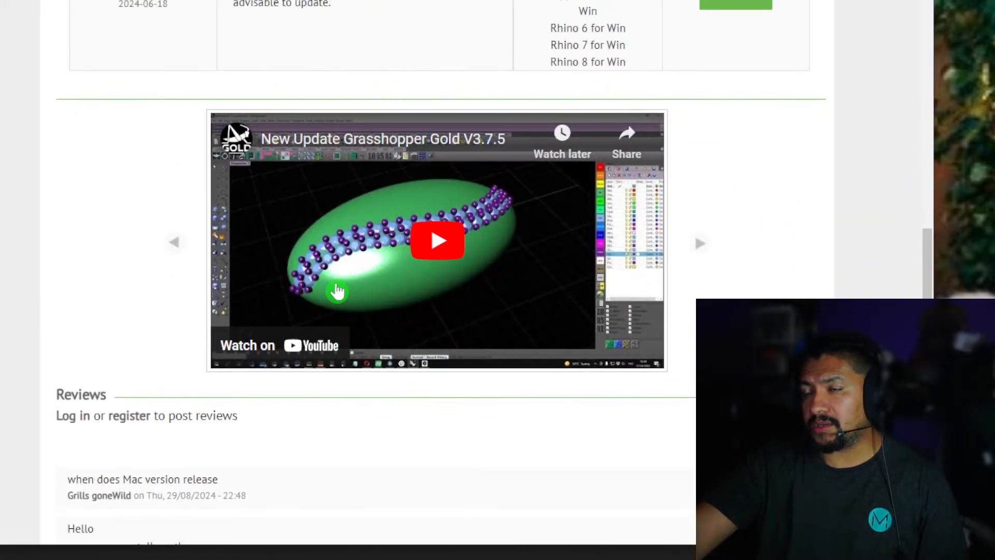
scroll(340, 288, "down", 4)
scroll(341, 285, "up", 12)
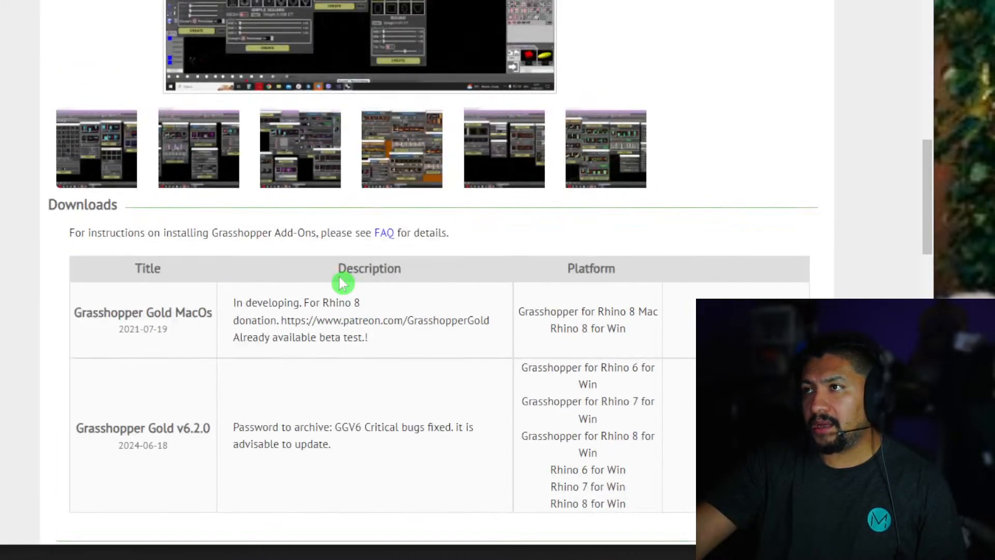
Examine the Grasshopper Gold page's plugin description, license cost, screenshots, downloads for each Rhino version and user reviews.
scroll(342, 282, "up", 5)
scroll(335, 271, "down", 1)
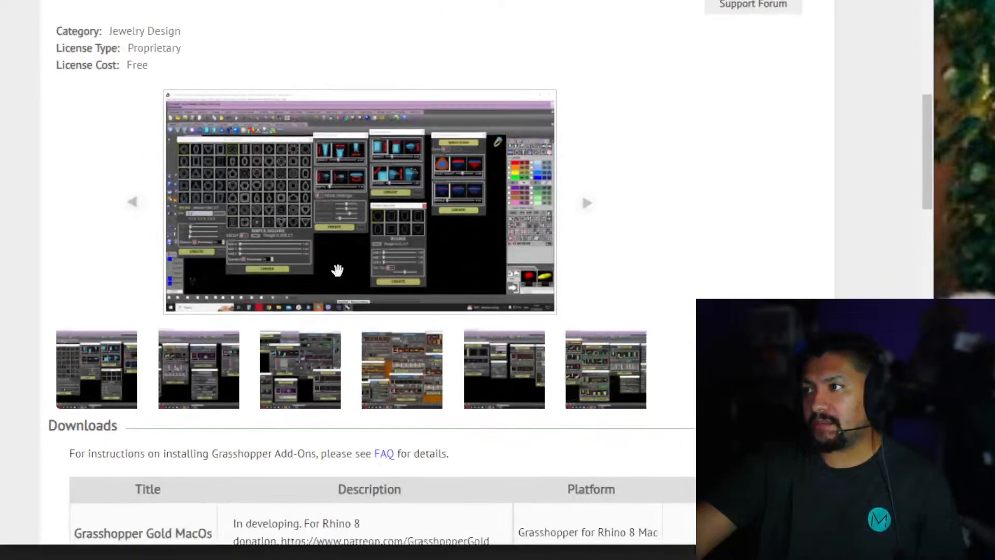
scroll(337, 272, "down", 3)
scroll(311, 291, "down", 1)
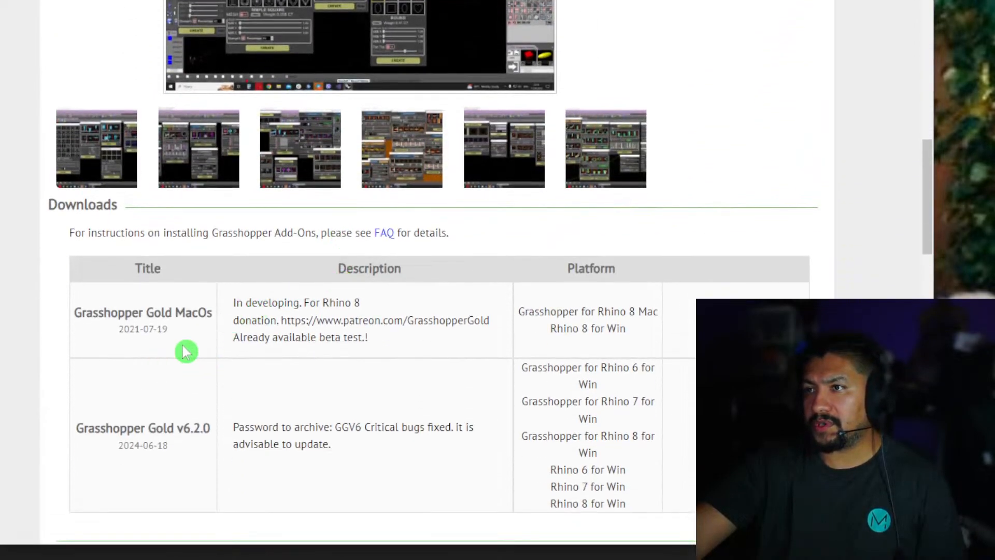
scroll(352, 412, "down", 1)
scroll(358, 415, "up", 3)
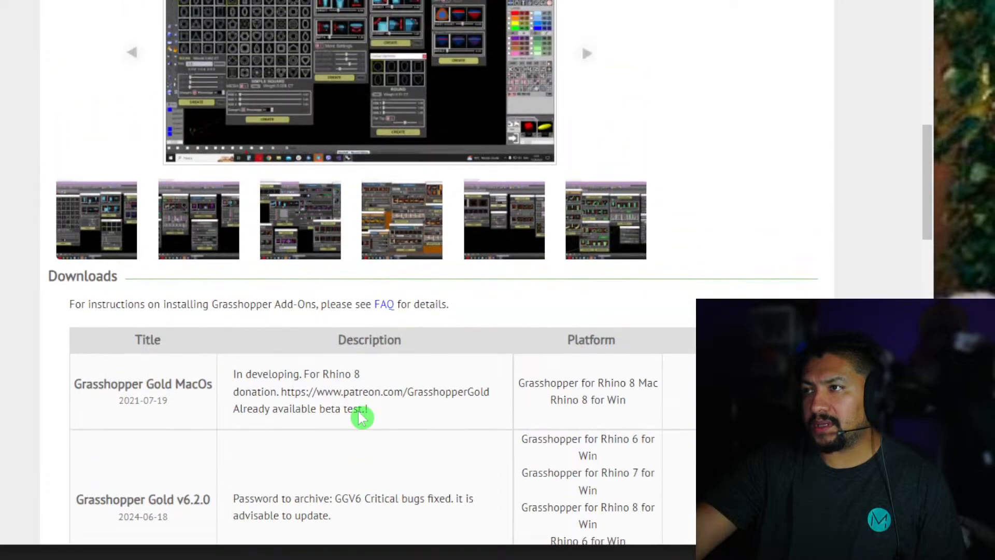
scroll(359, 415, "down", 1)
scroll(361, 418, "up", 9)
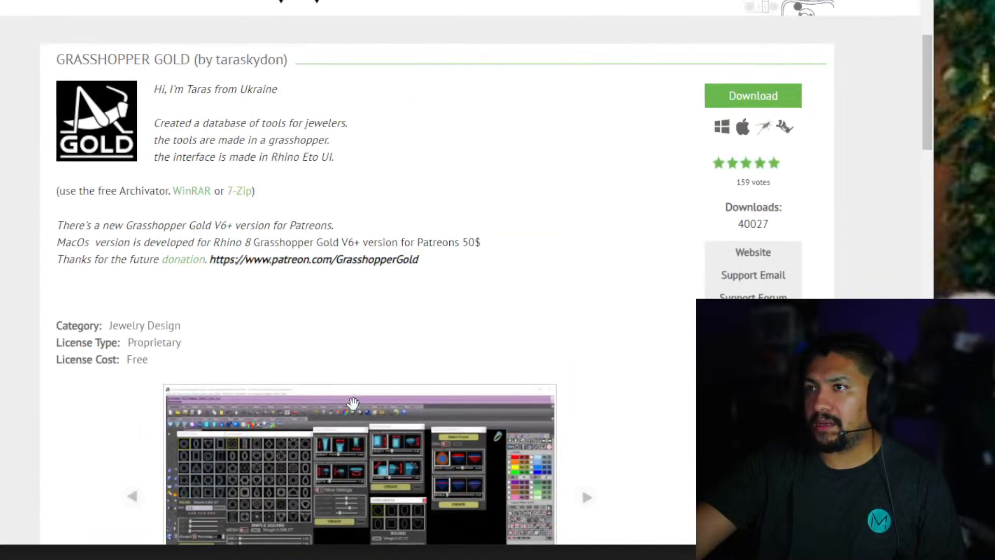
scroll(352, 402, "down", 10)
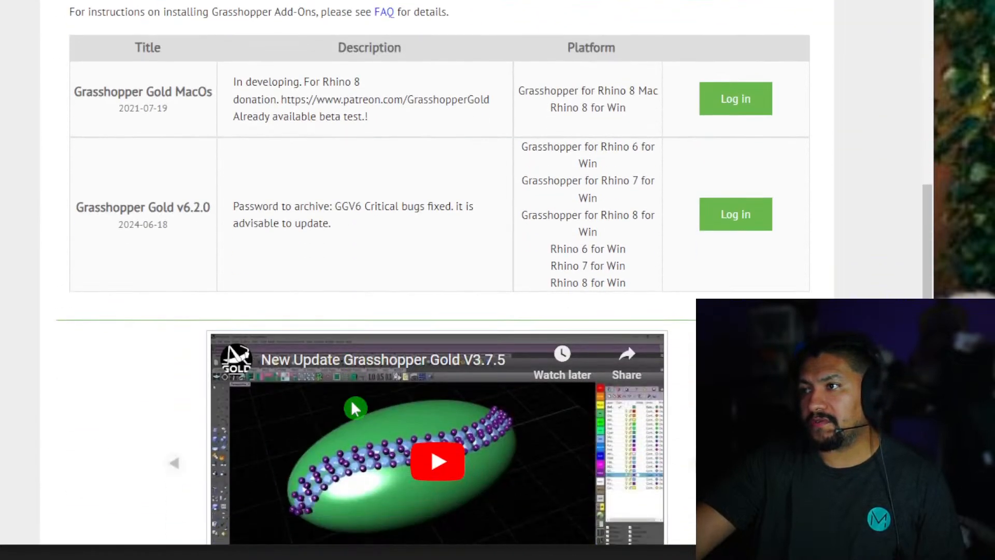
scroll(353, 408, "down", 7)
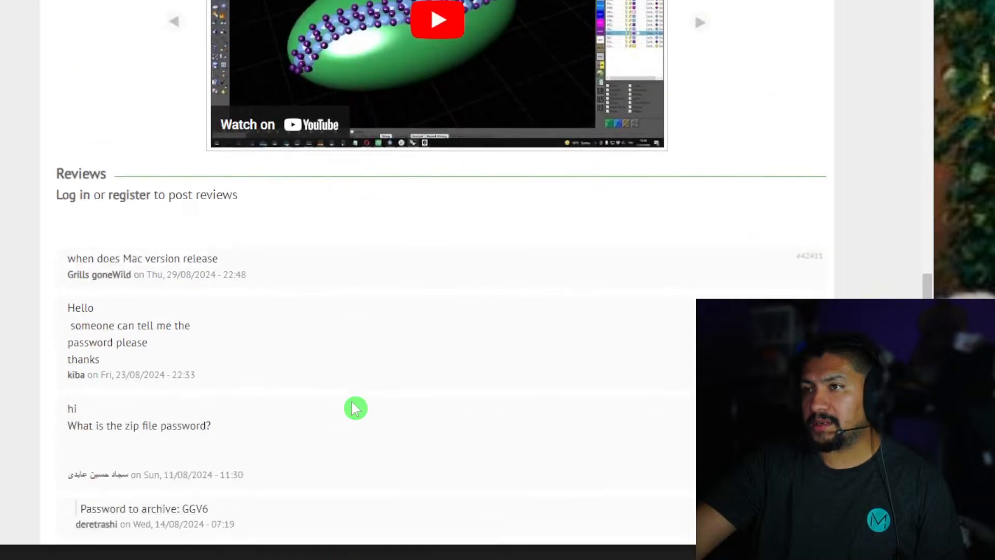
scroll(355, 408, "up", 6)
scroll(355, 407, "up", 9)
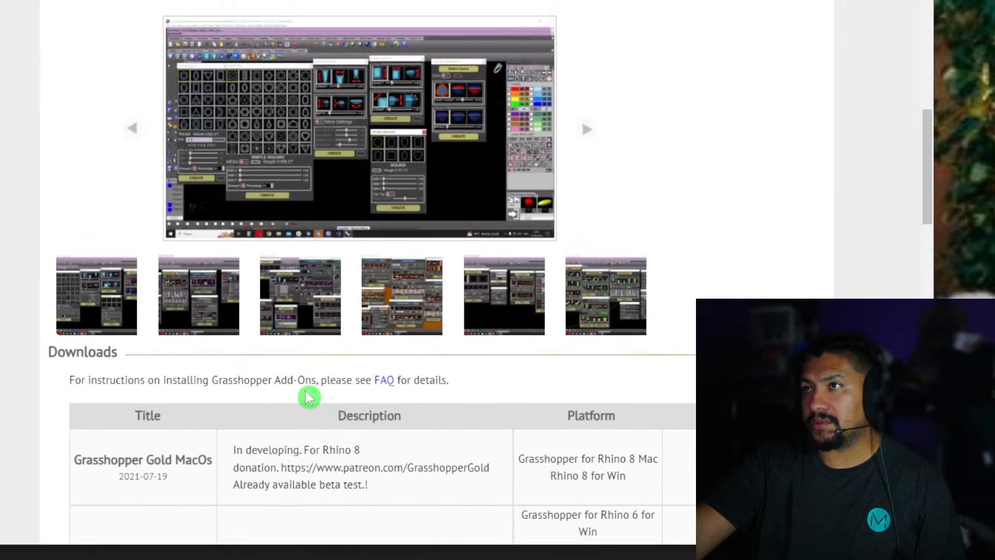
scroll(321, 252, "up", 5)
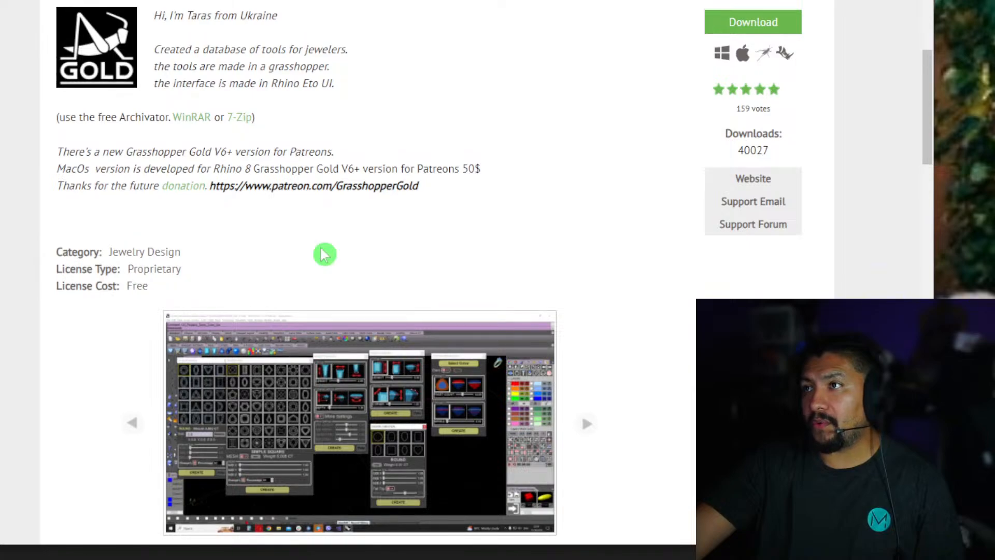
scroll(325, 254, "up", 1)
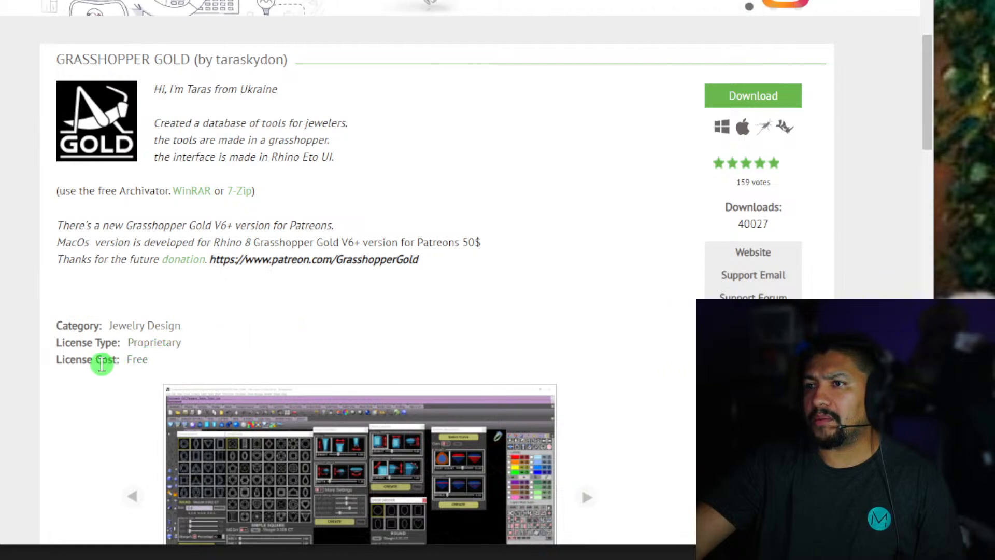
scroll(98, 356, "down", 5)
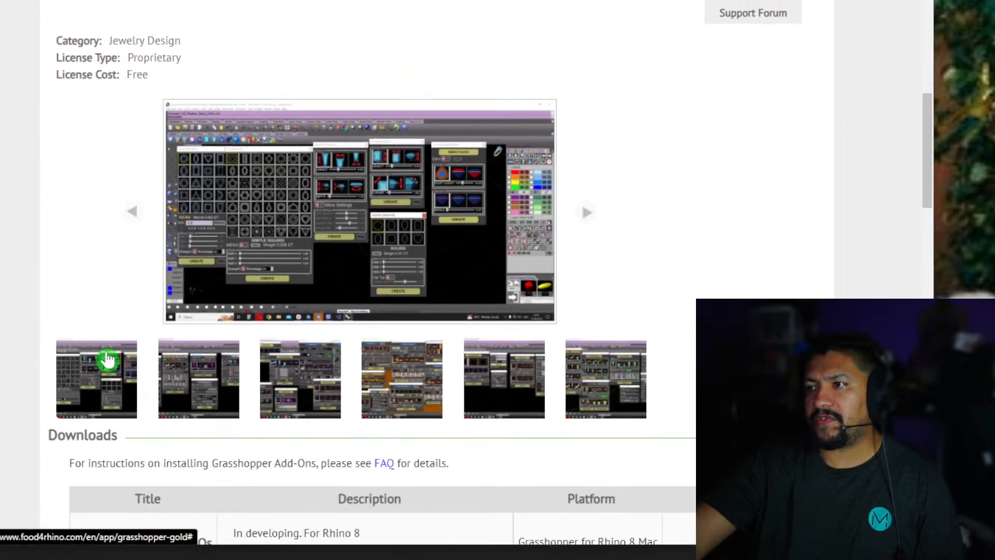
scroll(107, 359, "up", 9)
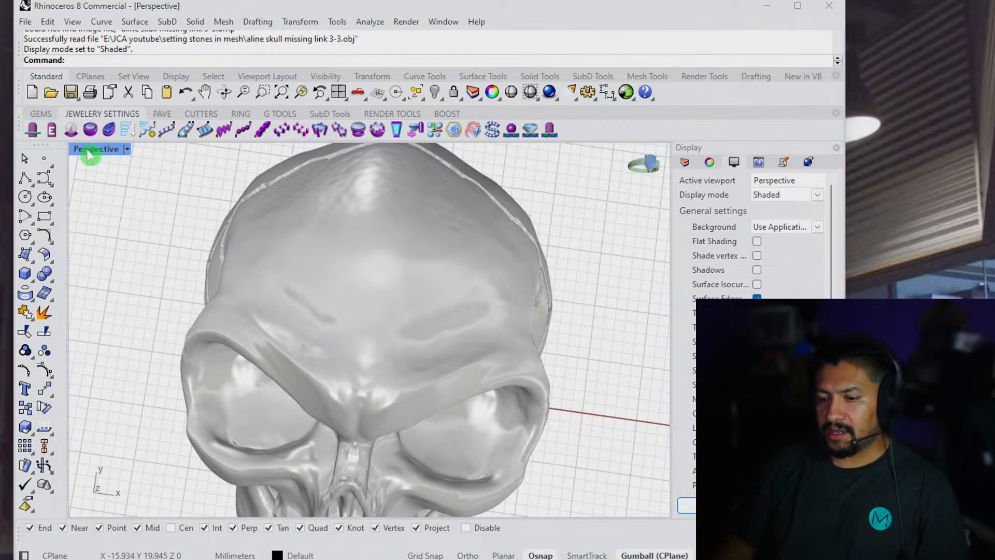
Try placing a 1.5 mm stone on the skull mesh just above the brow centre with GG_GemON, and delete it.
left_click(37, 115)
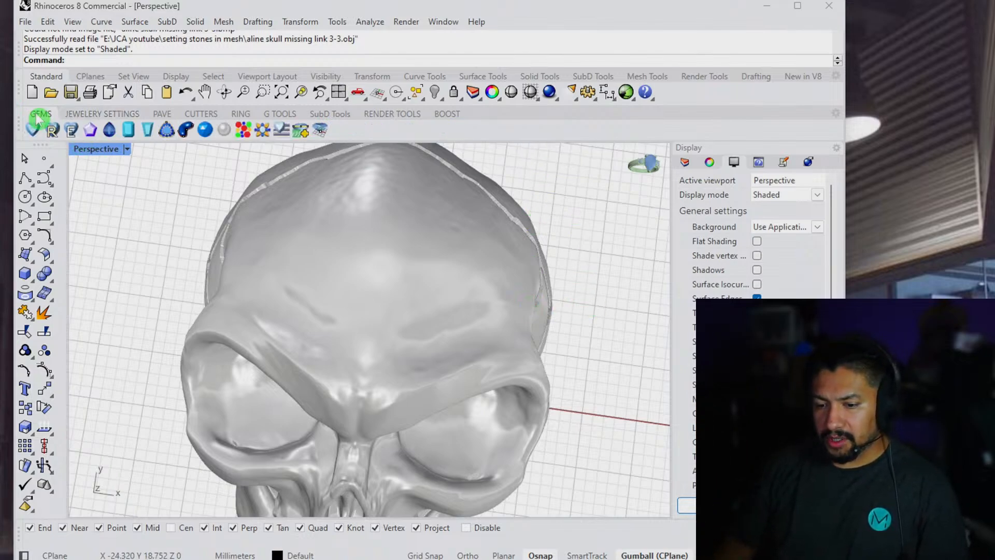
left_click(96, 116)
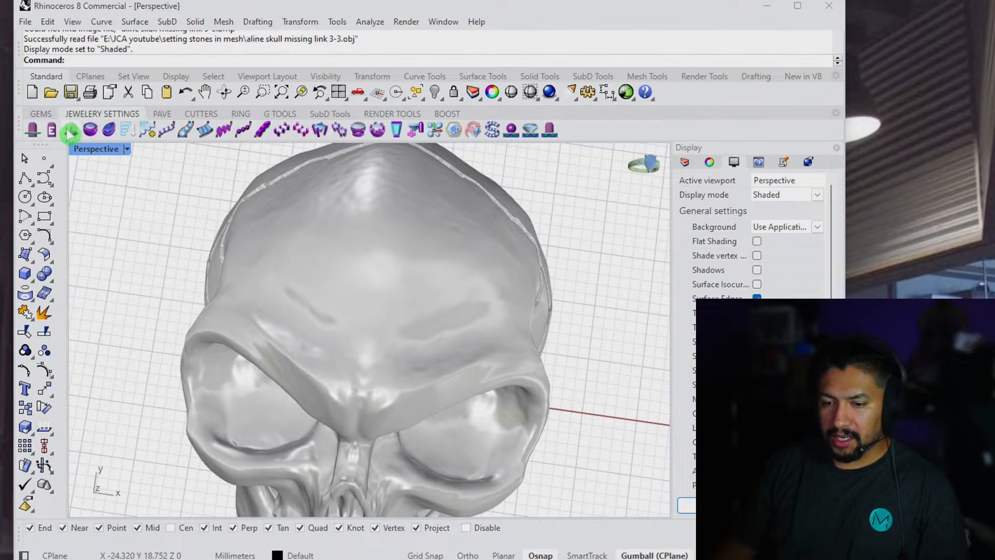
left_click(531, 131)
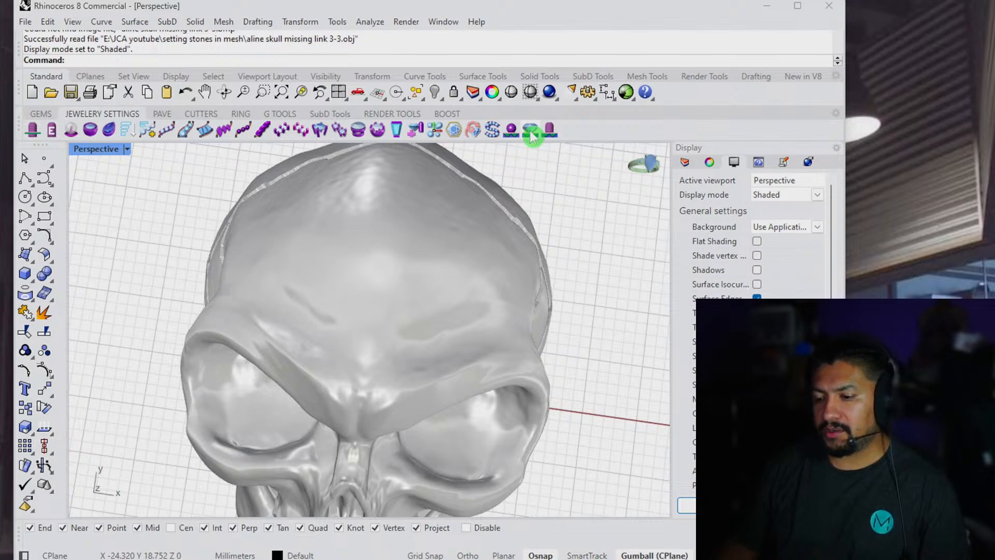
left_click(383, 322)
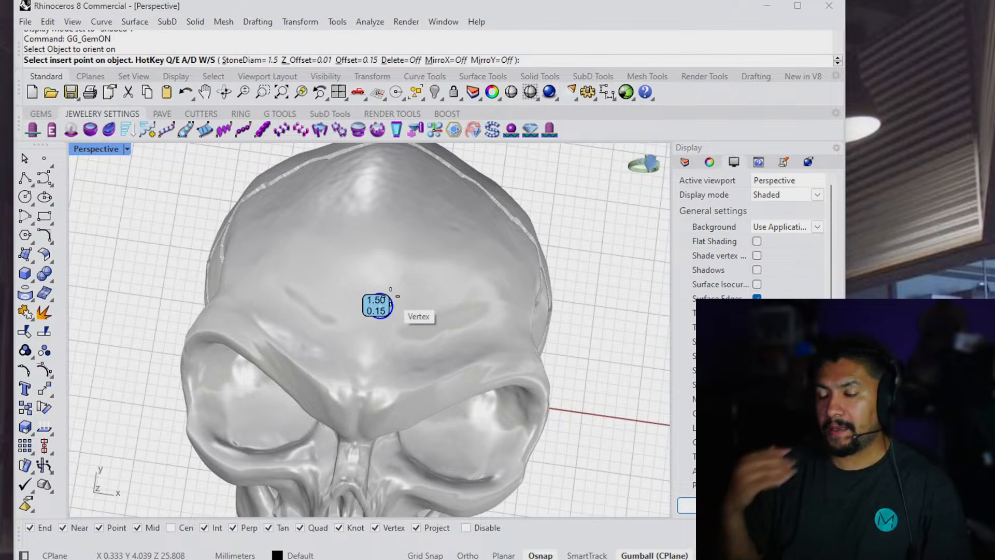
right_click_drag(382, 290, 392, 262)
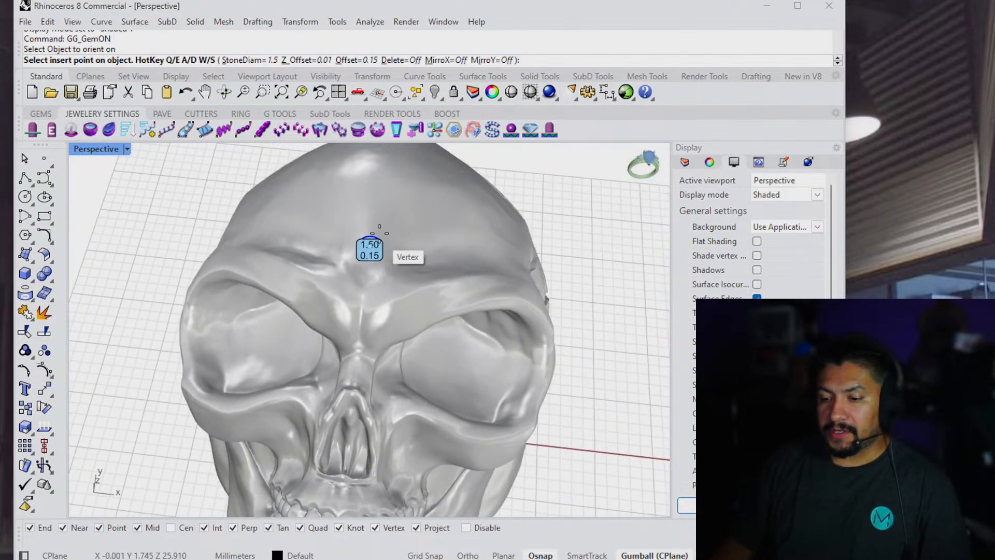
scroll(379, 231, "up", 8)
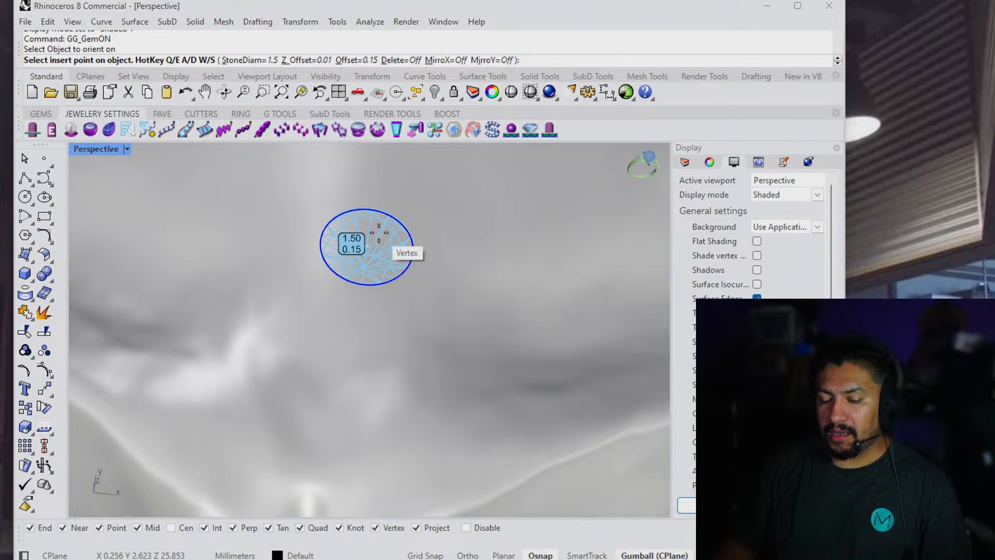
scroll(378, 233, "down", 3)
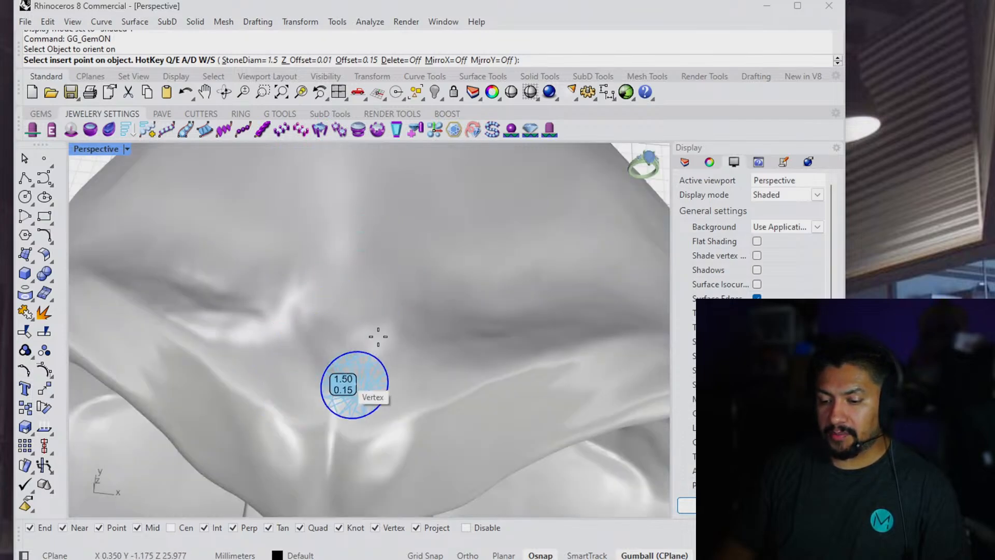
type("s")
key("Return")
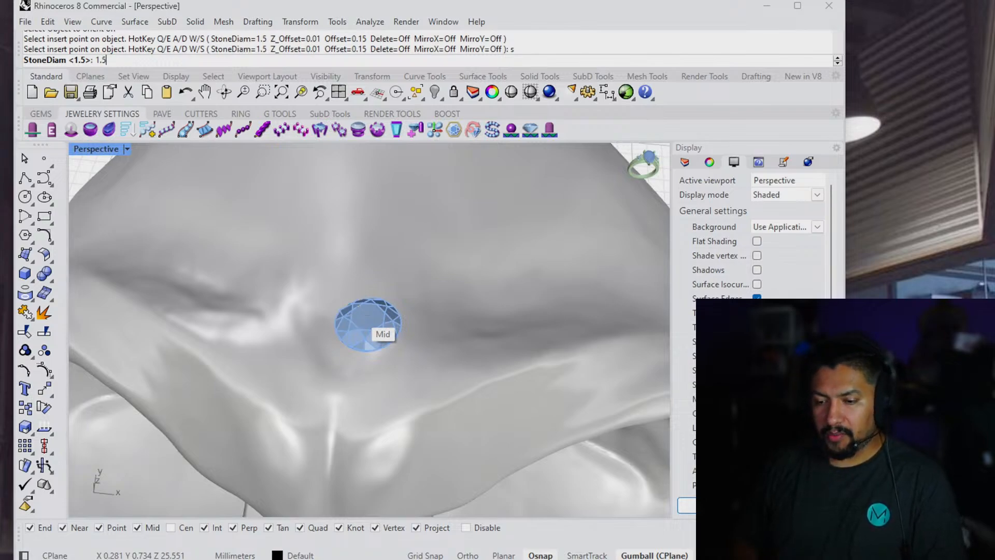
type("1.5")
key("Return")
left_click(358, 314)
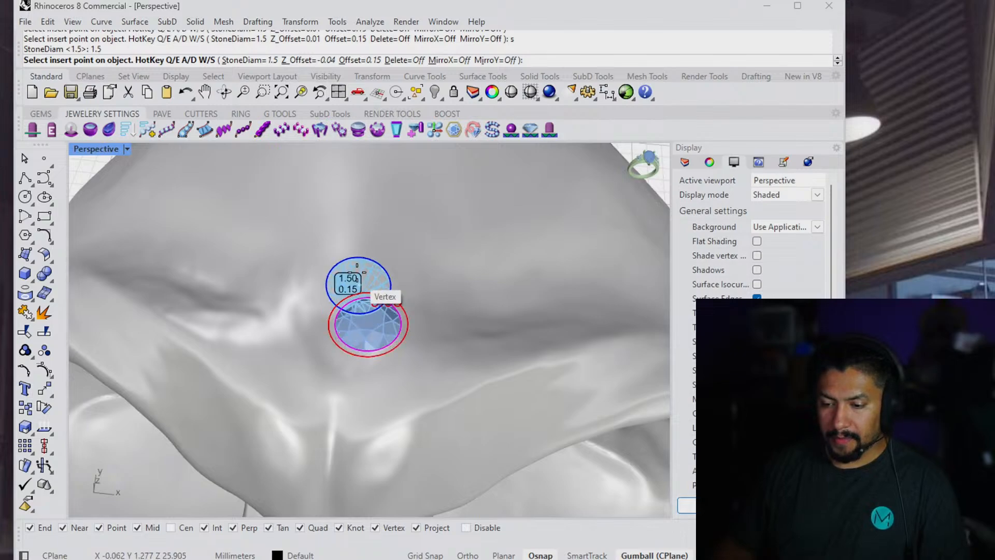
key("Return")
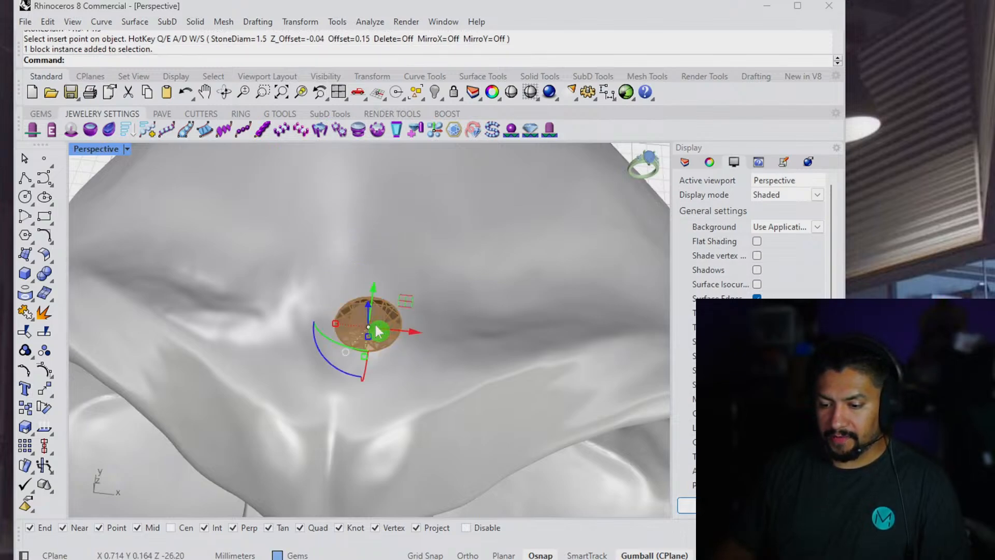
key("Delete")
Restart GG_GemON on the skull mesh and set the stone diameter to 2 mm.
left_click(379, 331)
key("Return")
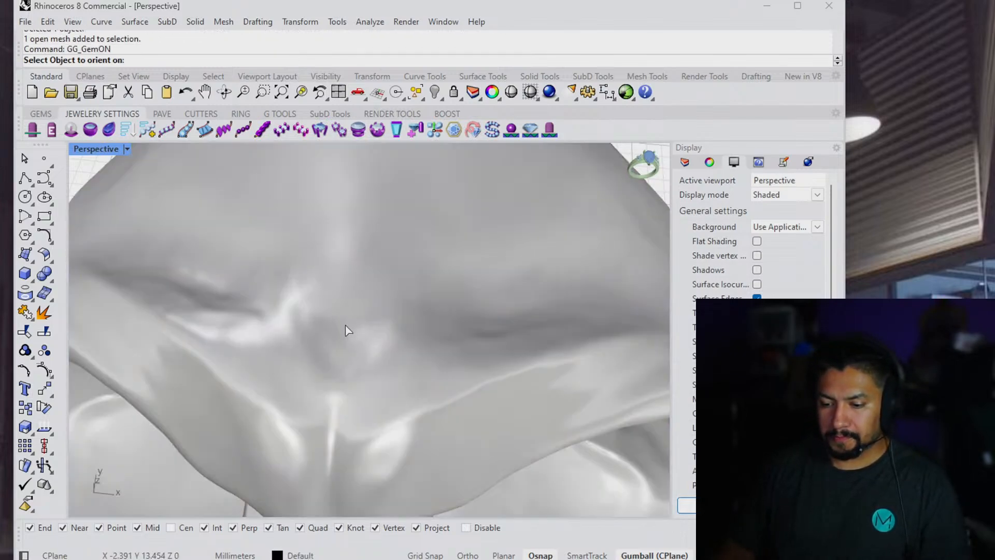
left_click(346, 328)
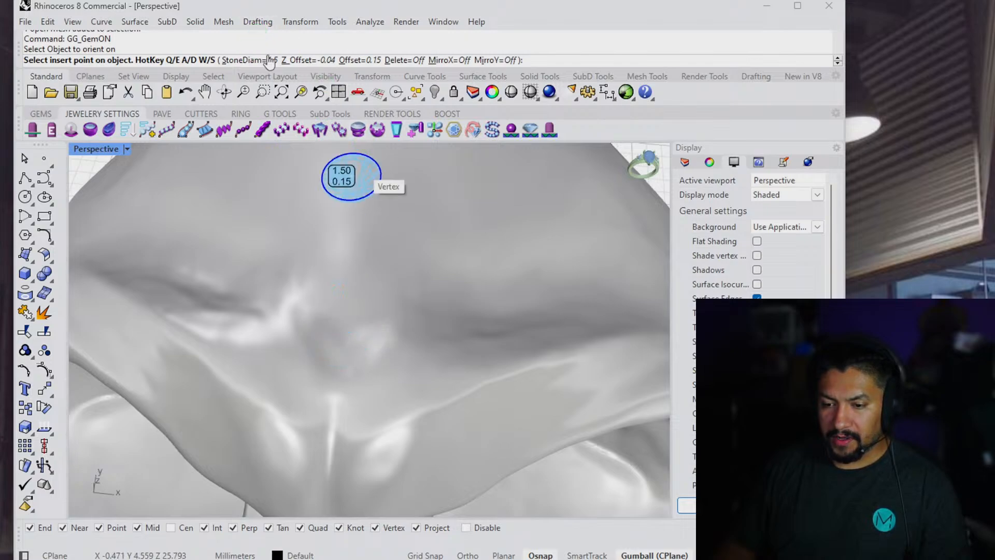
left_click(258, 61)
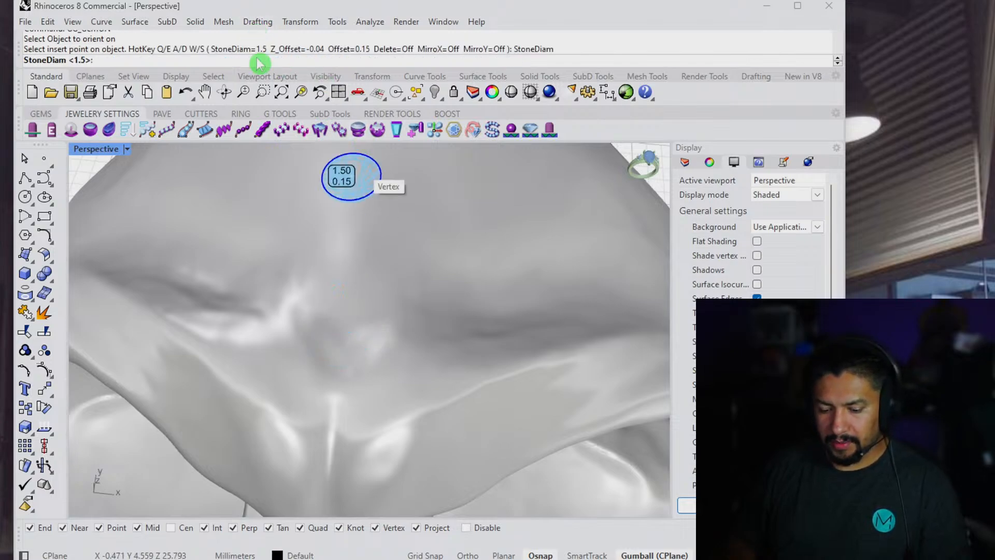
type("2")
key("Return")
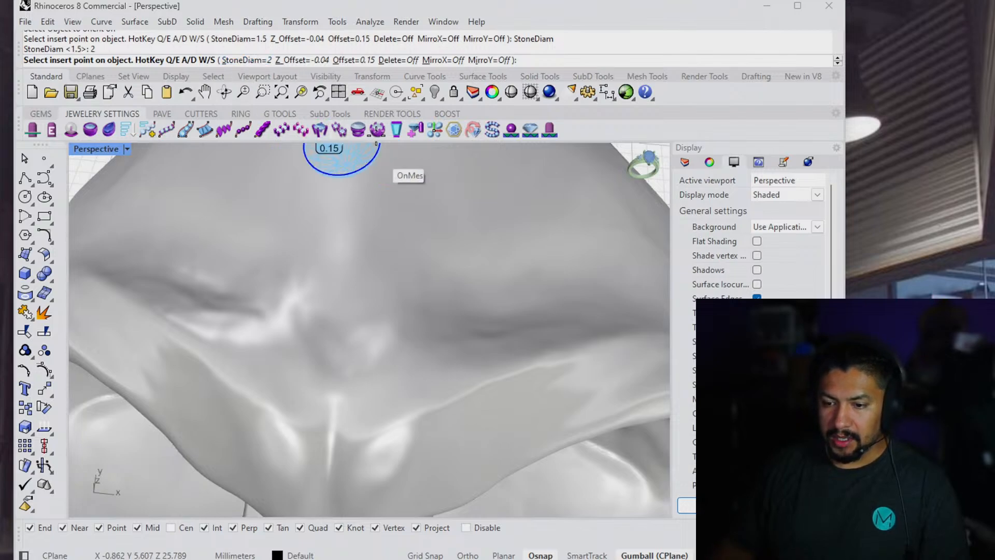
Check the stone preview's depth on the forehead from the front and set its Z_Offset to 0.01.
scroll(359, 328, "up", 5)
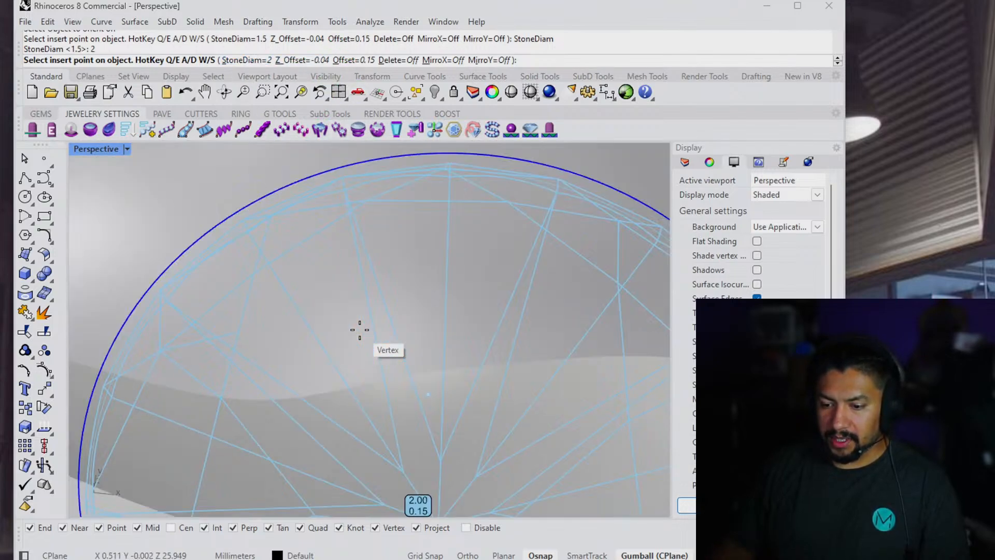
scroll(360, 329, "down", 5)
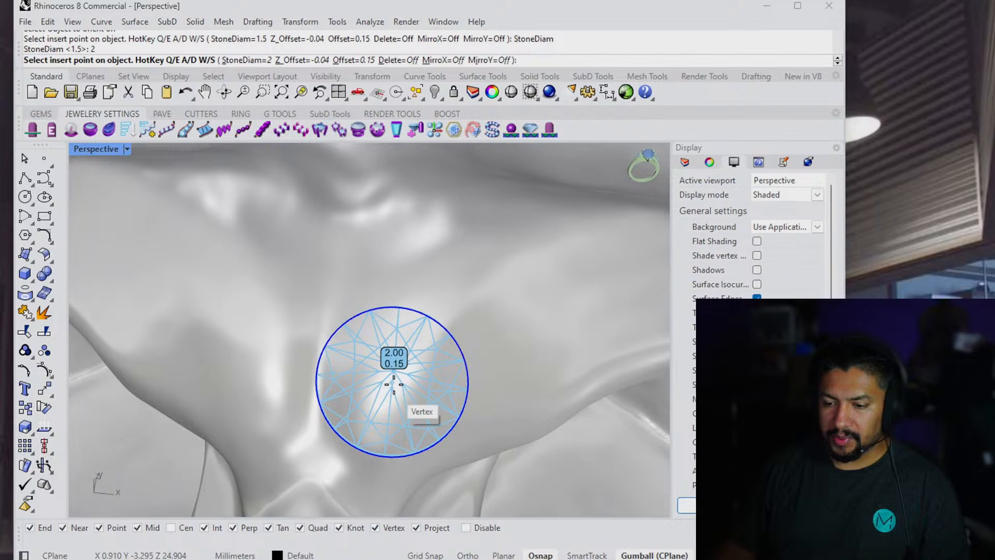
right_click_drag(394, 384, 382, 223)
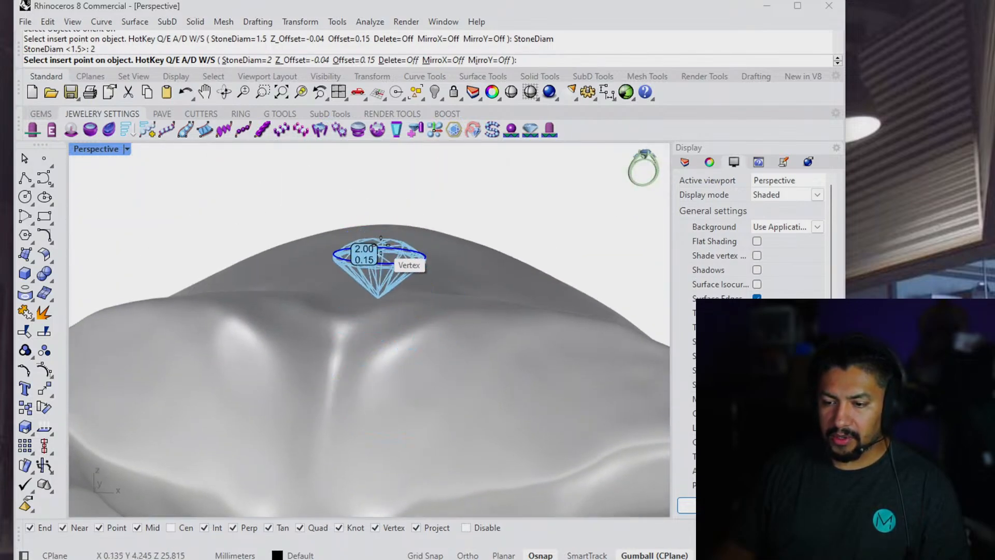
left_click(302, 60)
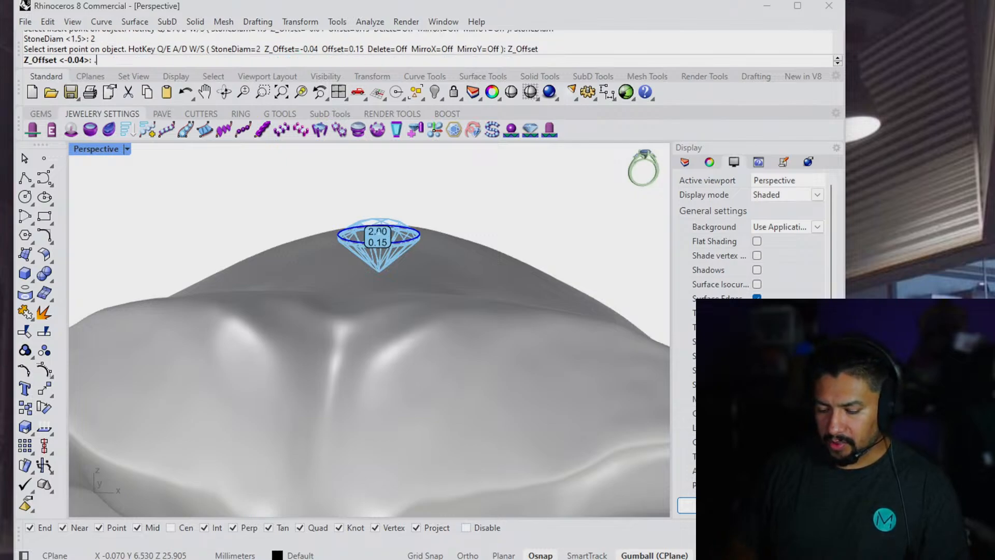
type(".01")
key("Return")
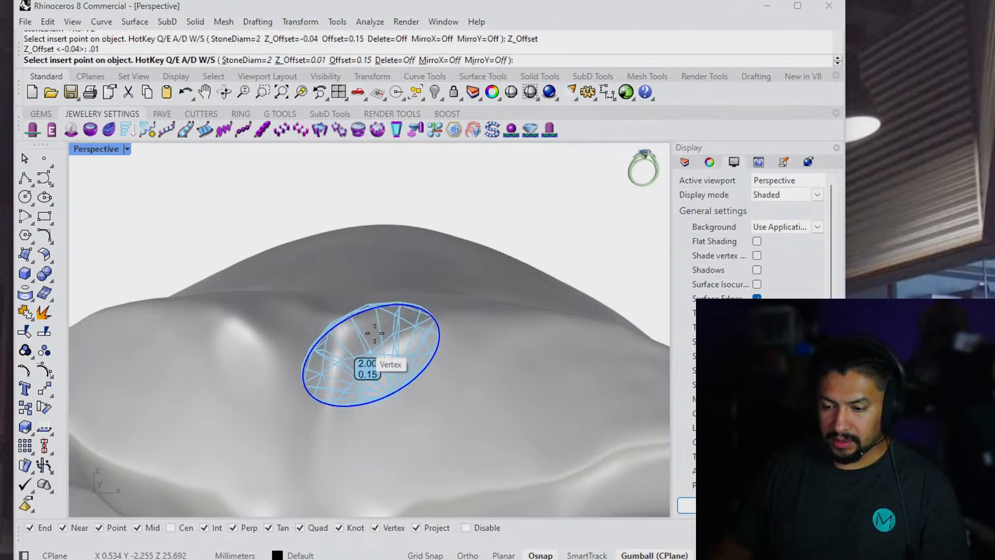
right_click_drag(395, 249, 389, 365)
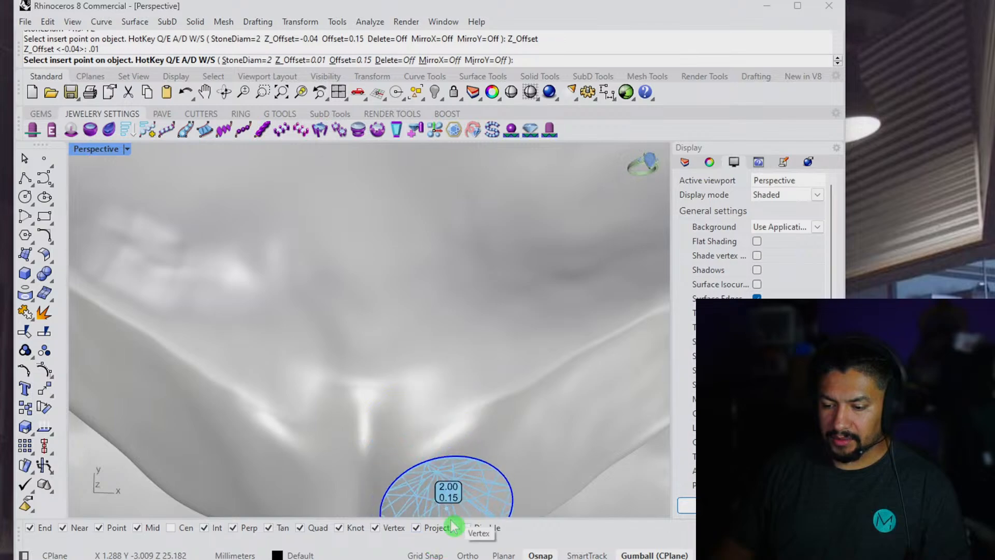
Disable object snaps and place four 2 mm stones up the forehead's centre line from the brow, about 0.15 to 0.2 mm apart.
left_click(468, 530)
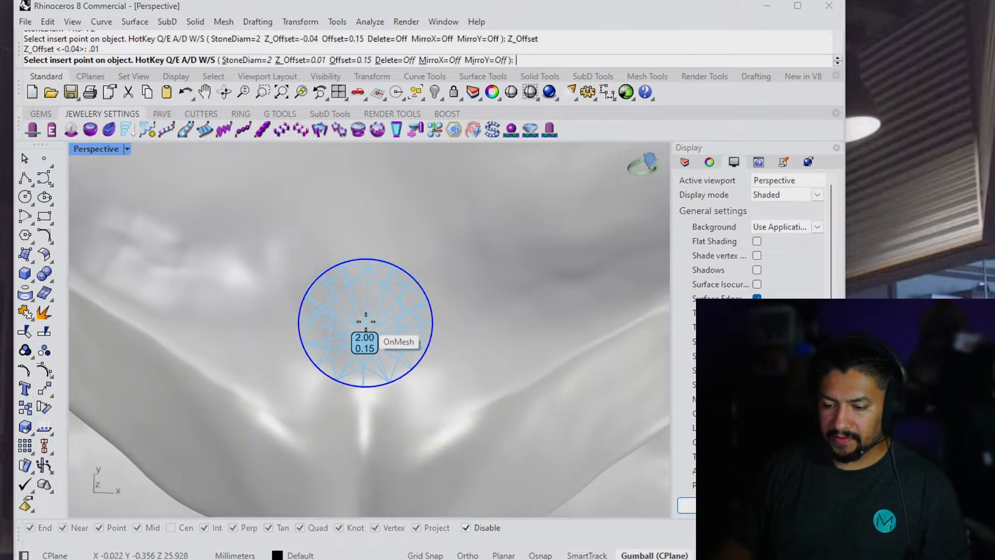
left_click(365, 322)
right_click_drag(366, 294, 374, 387, "shift")
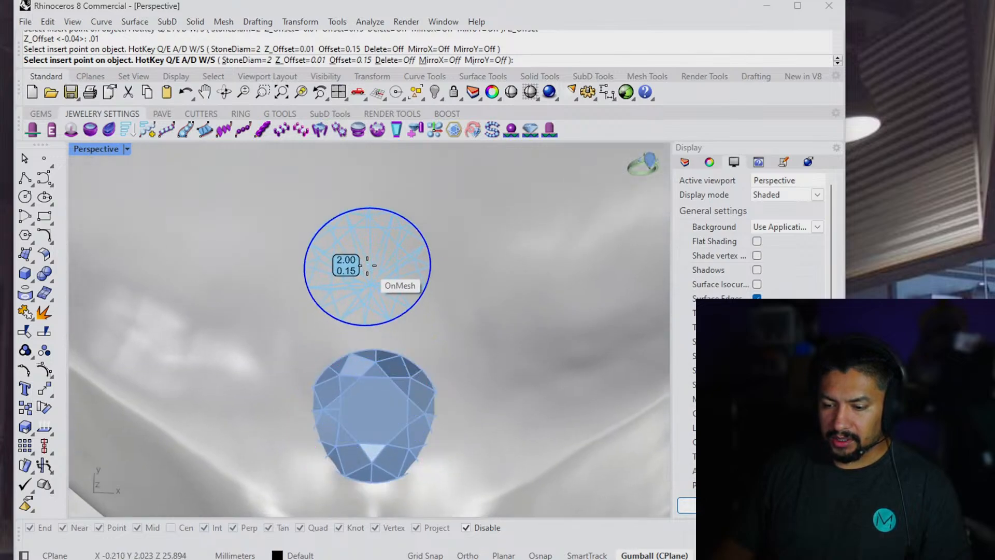
left_click(374, 278)
right_click_drag(374, 278, 395, 323, "shift")
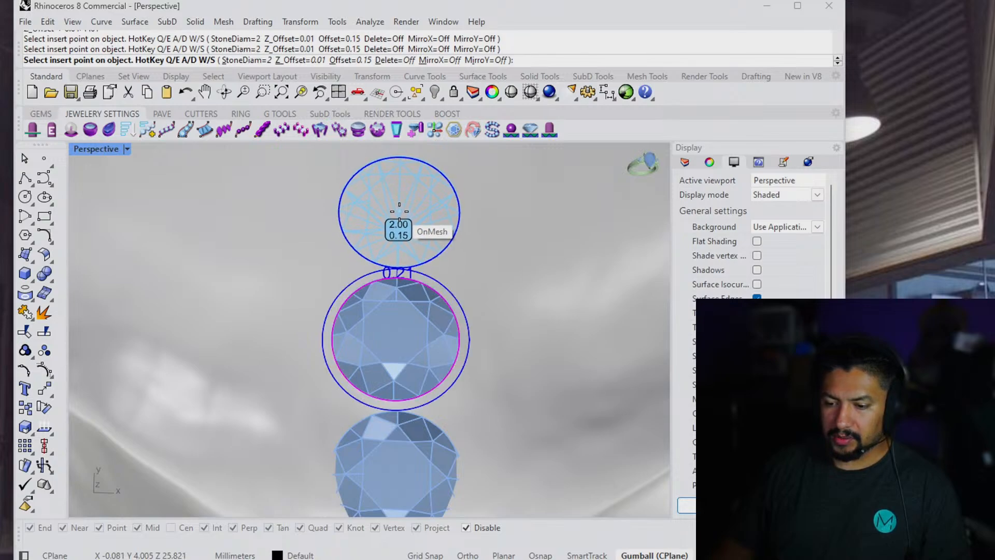
left_click(400, 212)
right_click_drag(414, 184, 415, 267, "shift")
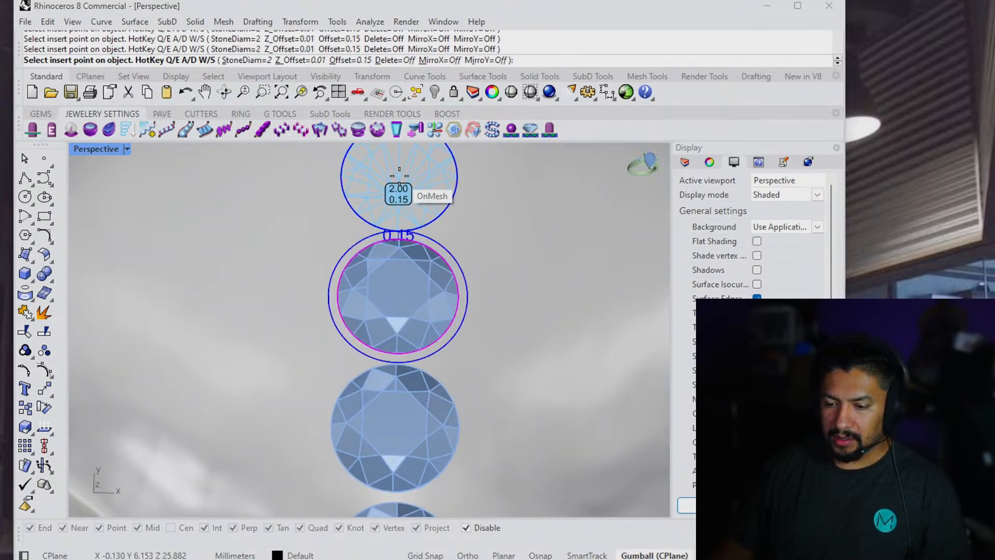
left_click(399, 176)
Extend the centre column toward the crown with three more 2 mm stones, about 0.15 mm apart.
scroll(466, 244, "down", 5)
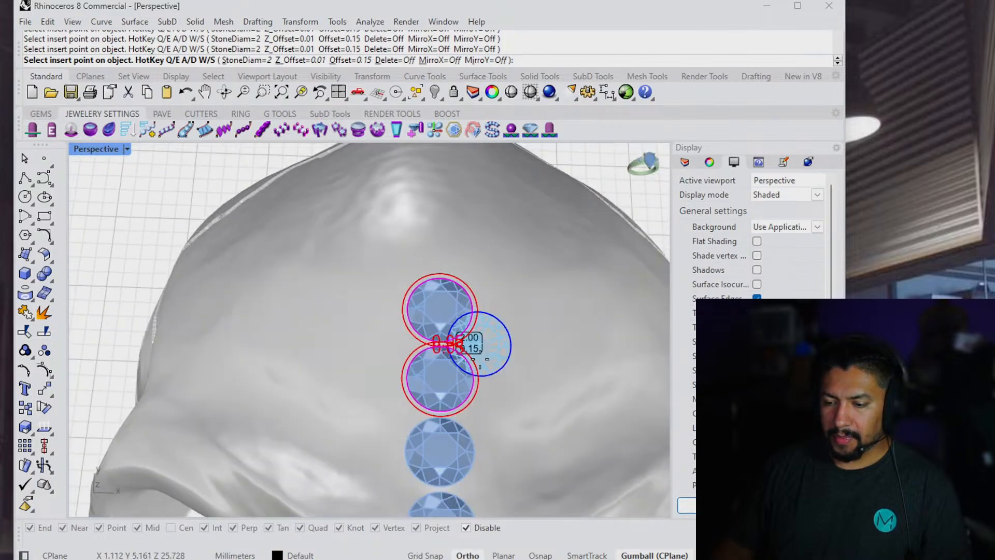
right_click_drag(480, 359, 473, 382)
right_click_drag(440, 288, 441, 324)
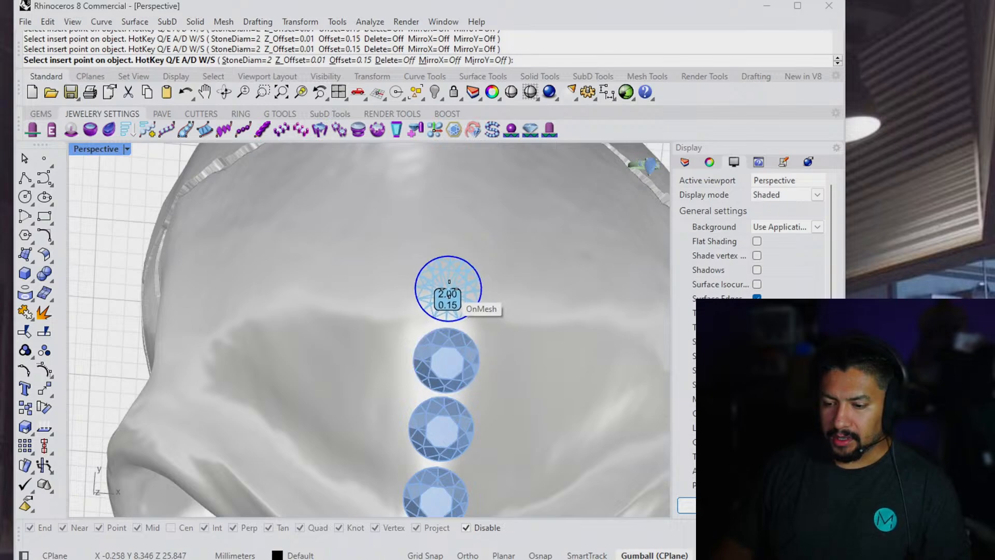
left_click(450, 292)
right_click_drag(445, 233, 456, 249)
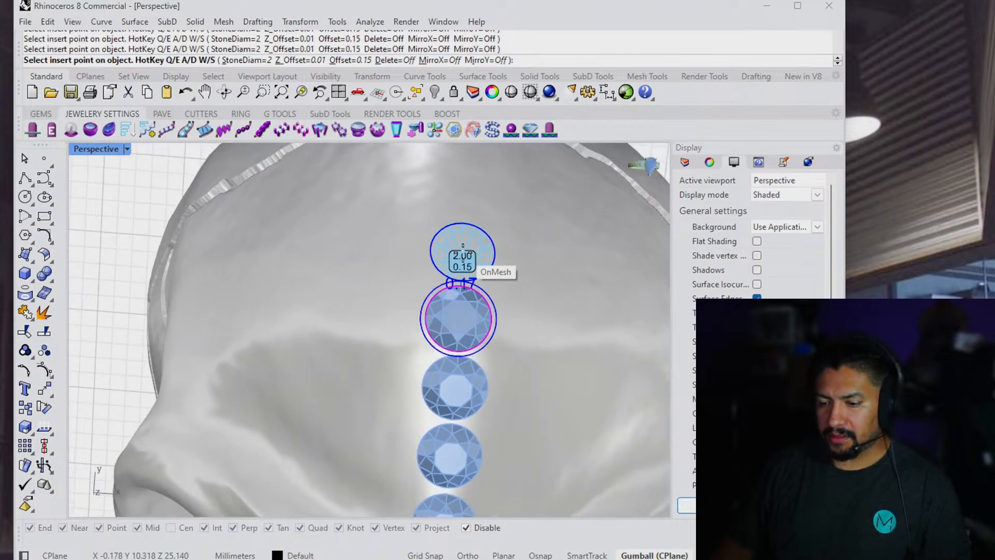
left_click(463, 253)
mouse_move(463, 220)
right_mouse_down("shift")
mouse_move(464, 245)
mouse_move(468, 231)
right_mouse_up("shift")
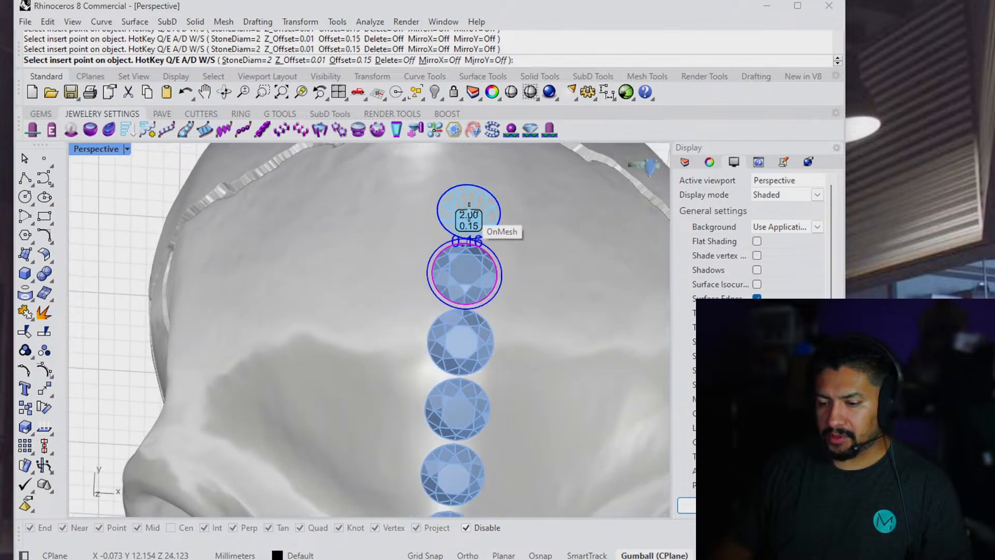
left_click(469, 218)
Place a second row of six 2 mm stones along the +X side of the centre column, nested between its stones from brow to crown.
right_click_drag(500, 344, 464, 296, "shift")
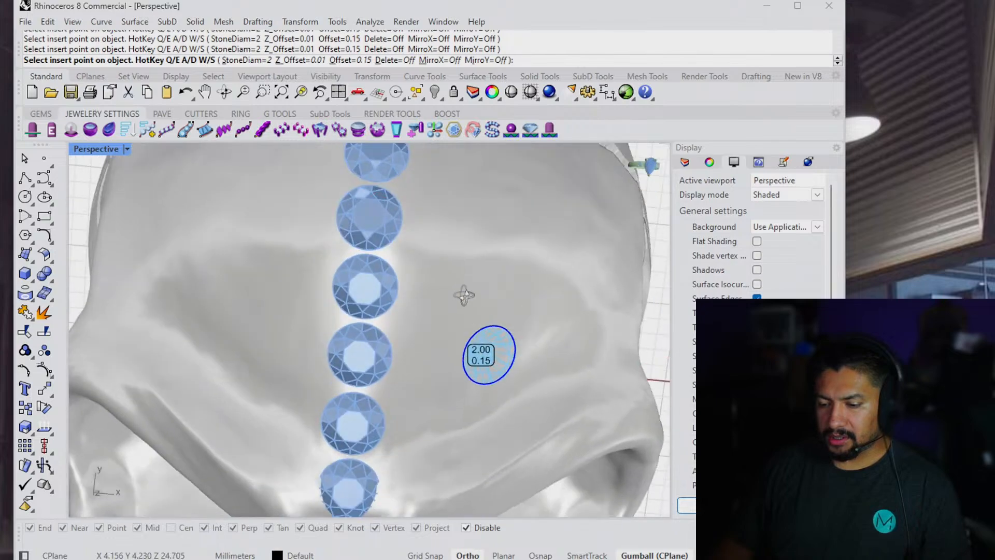
scroll(394, 322, "up", 6)
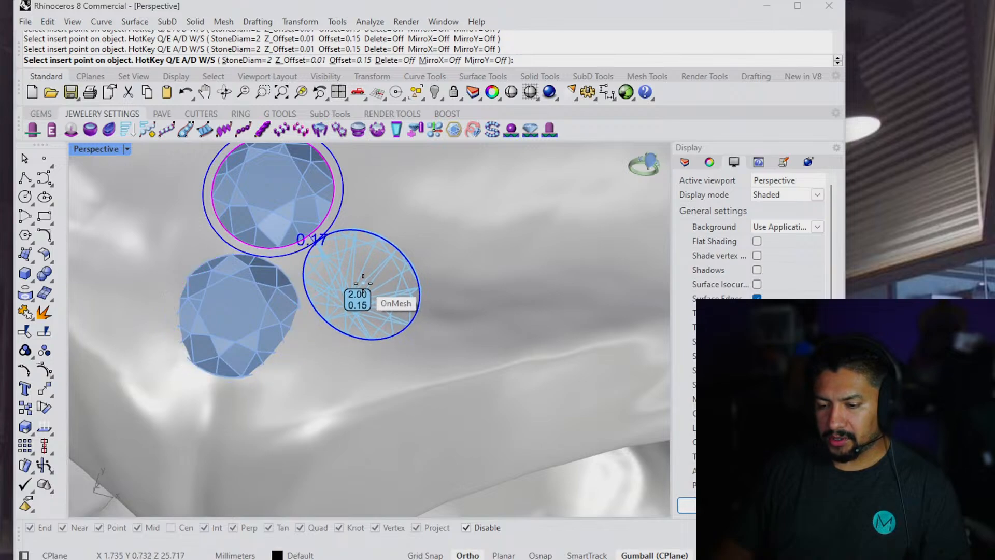
left_click(363, 285)
right_click_drag(471, 205, 432, 368, "shift")
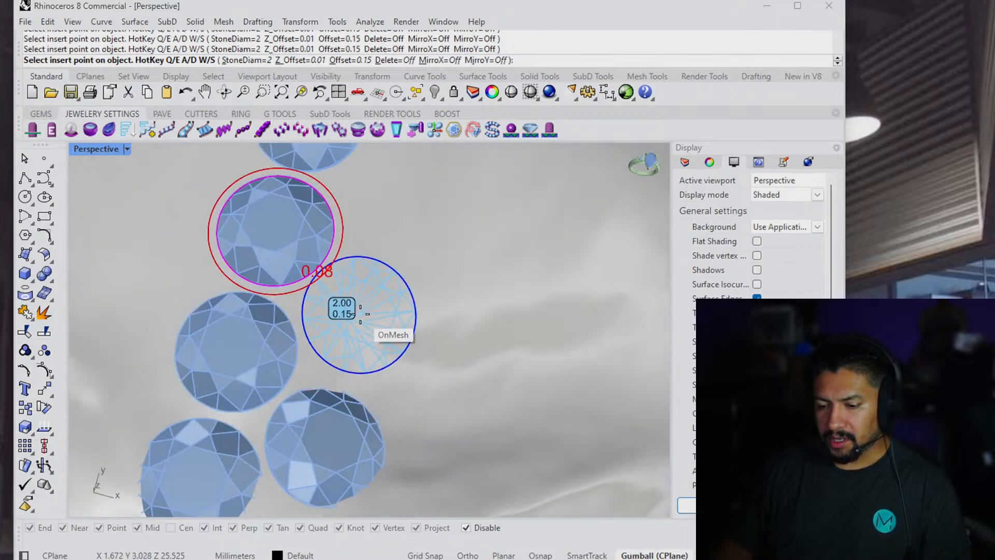
left_click(366, 327)
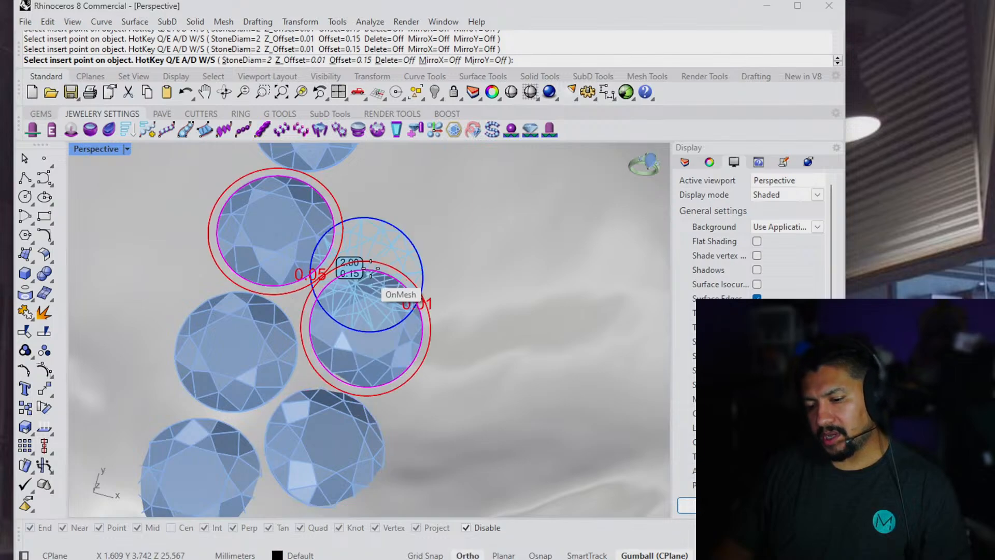
right_click_drag(395, 217, 387, 295, "shift")
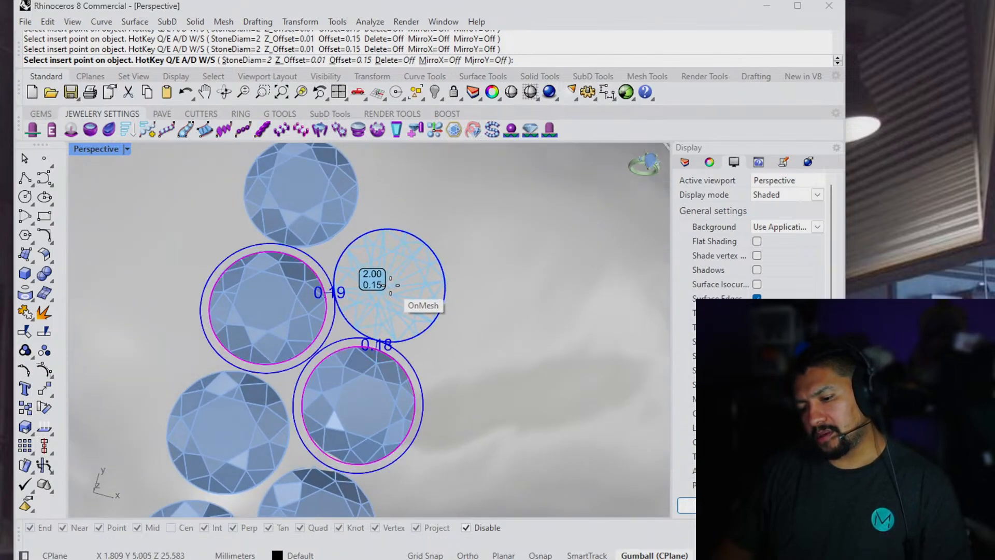
right_click_drag(389, 278, 337, 298, "shift")
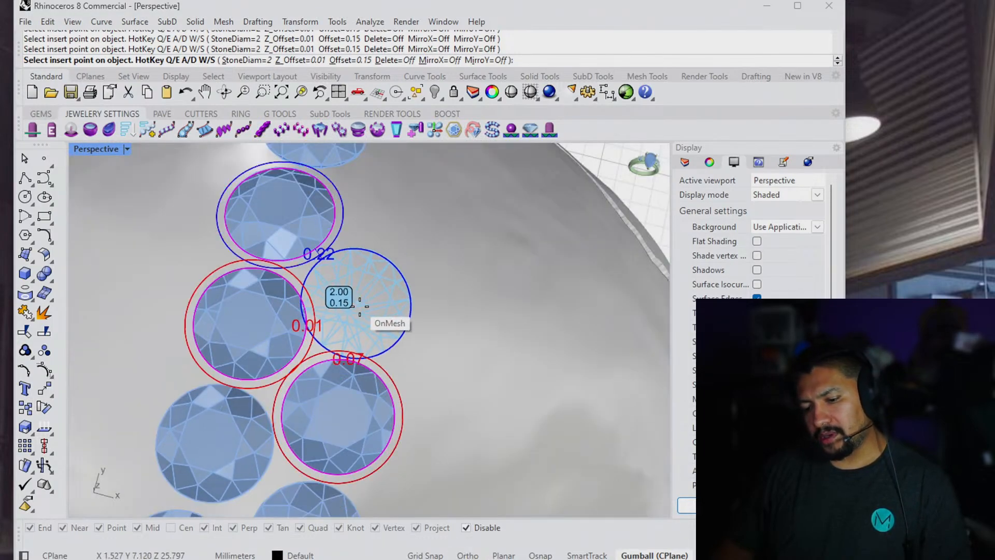
left_click(367, 300)
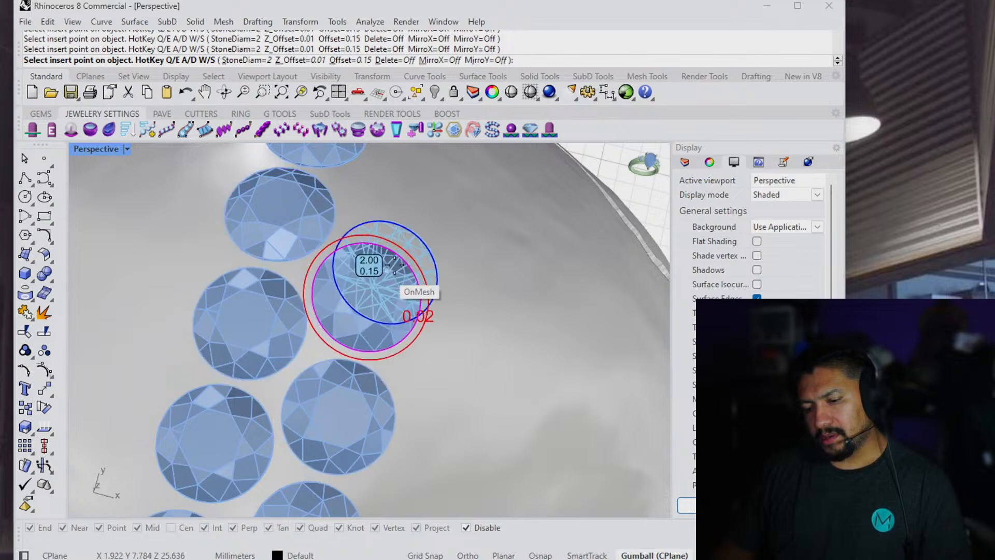
right_click_drag(383, 268, 433, 288)
left_click(382, 278)
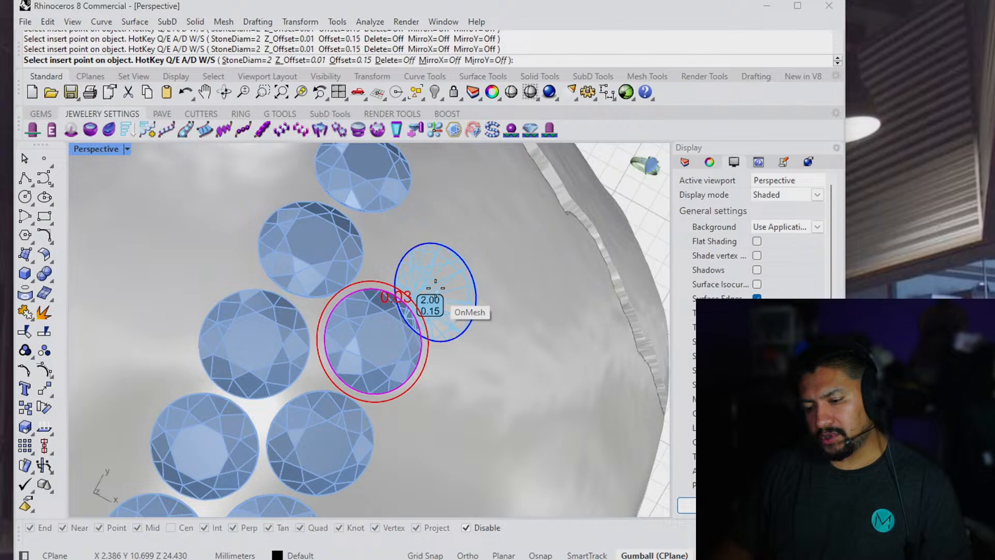
left_click(427, 256)
Place a third row of five 2 mm stones outside the second row, from above the eye socket toward the crown.
right_click_drag(555, 511, 401, 506, "shift")
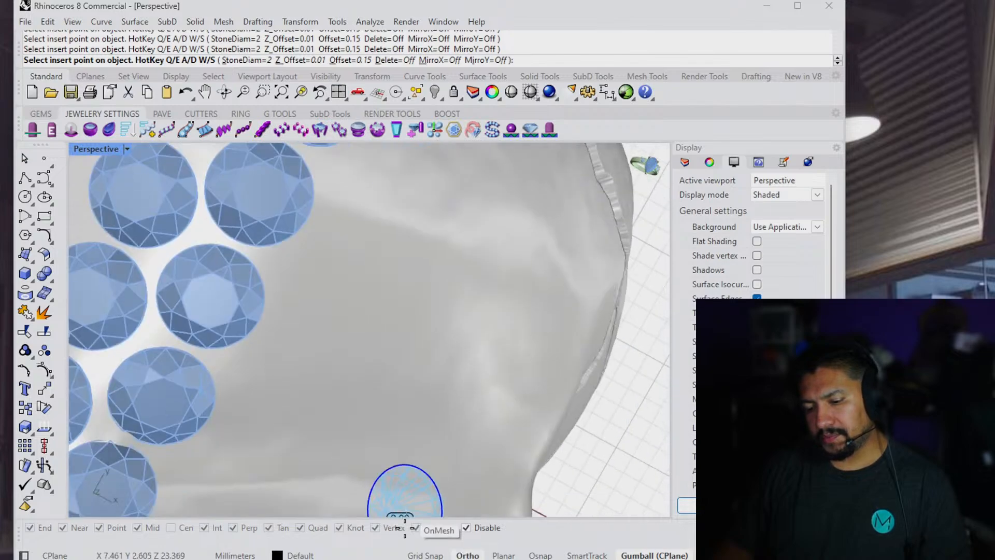
right_click_drag(306, 446, 340, 145, "shift")
right_click_drag(240, 328, 248, 295)
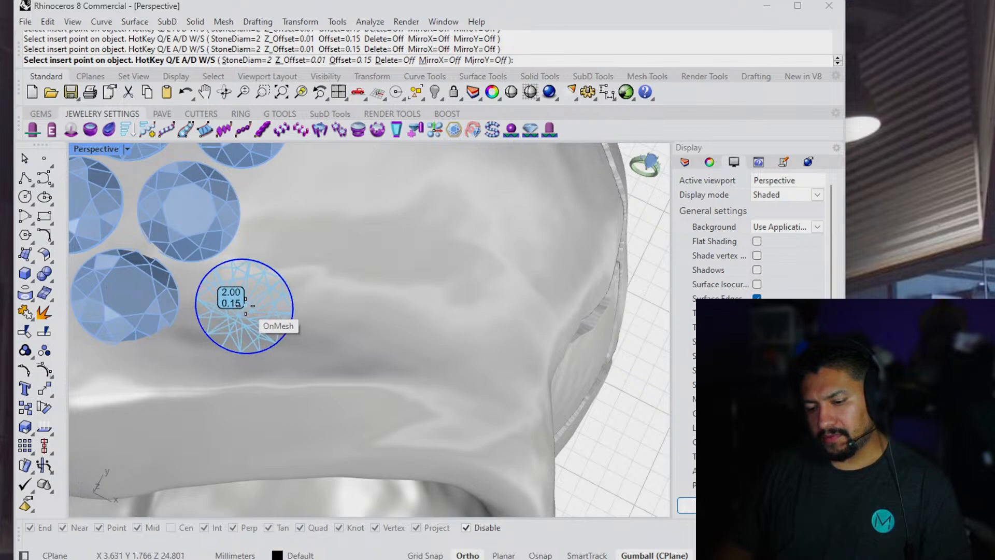
right_click_drag(309, 288, 308, 320, "shift")
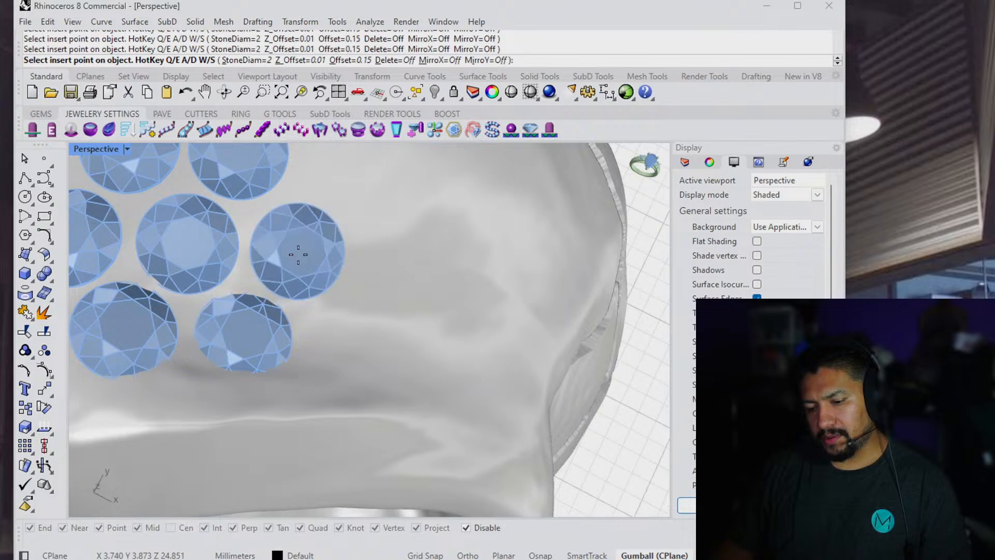
right_click_drag(363, 181, 298, 316, "shift")
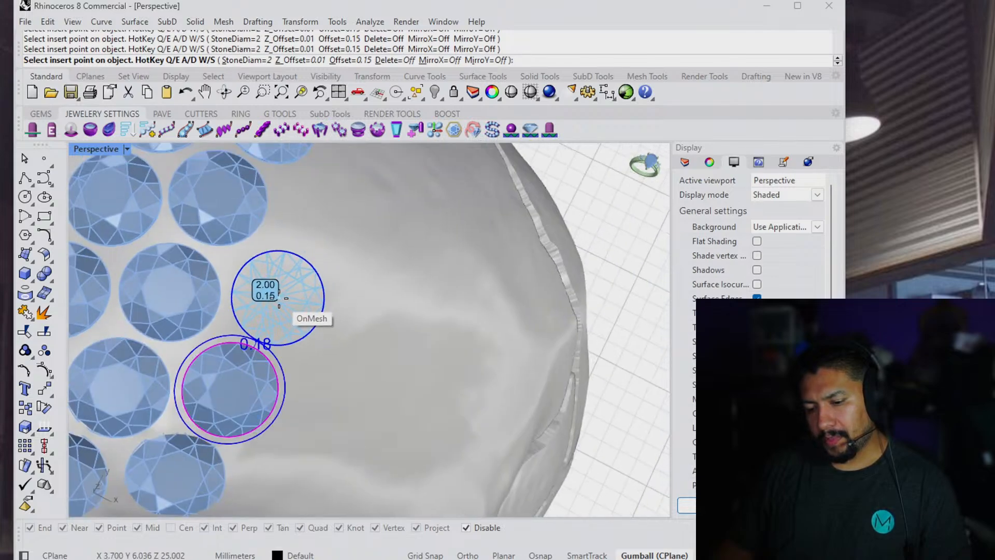
left_click(279, 299)
right_click_drag(313, 228, 337, 290)
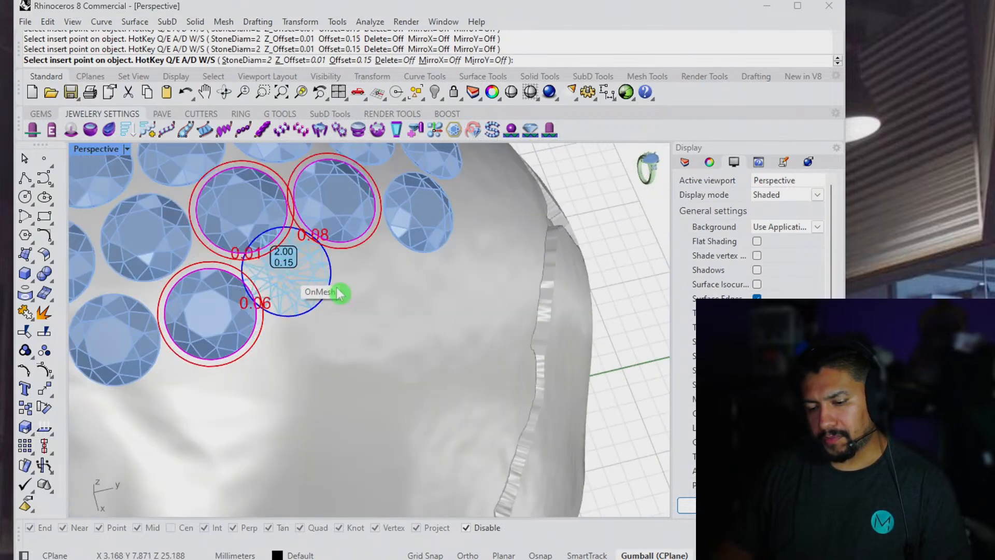
scroll(336, 301, "up", 3)
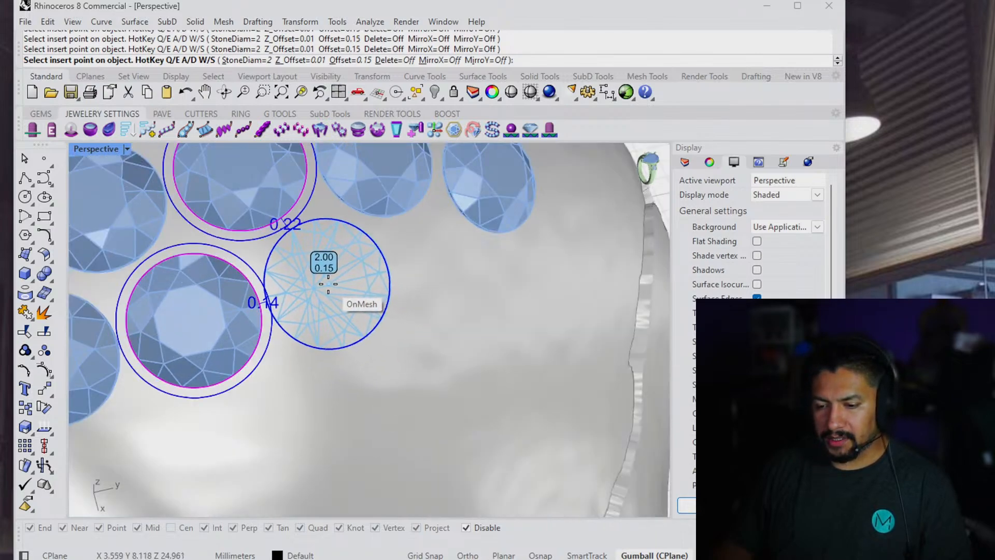
left_click(328, 284)
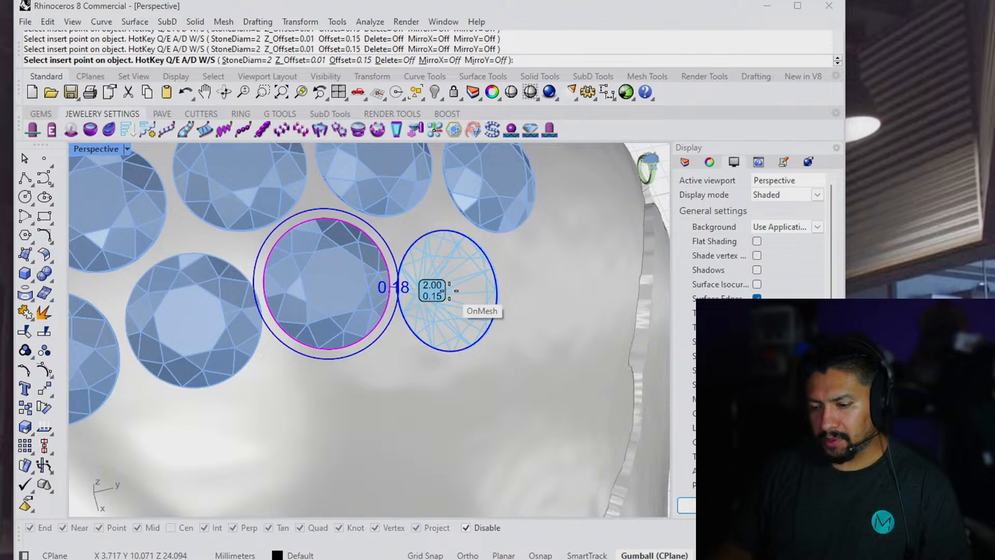
left_click(452, 287)
Place a fourth row of four 2 mm stones outside the third row, spaced about 0.15 to 0.2 mm from their neighbours.
right_click_drag(576, 306, 466, 298)
right_click_drag(595, 417, 454, 271, "shift")
scroll(478, 210, "down", 12)
right_click_drag(326, 239, 459, 423, "shift")
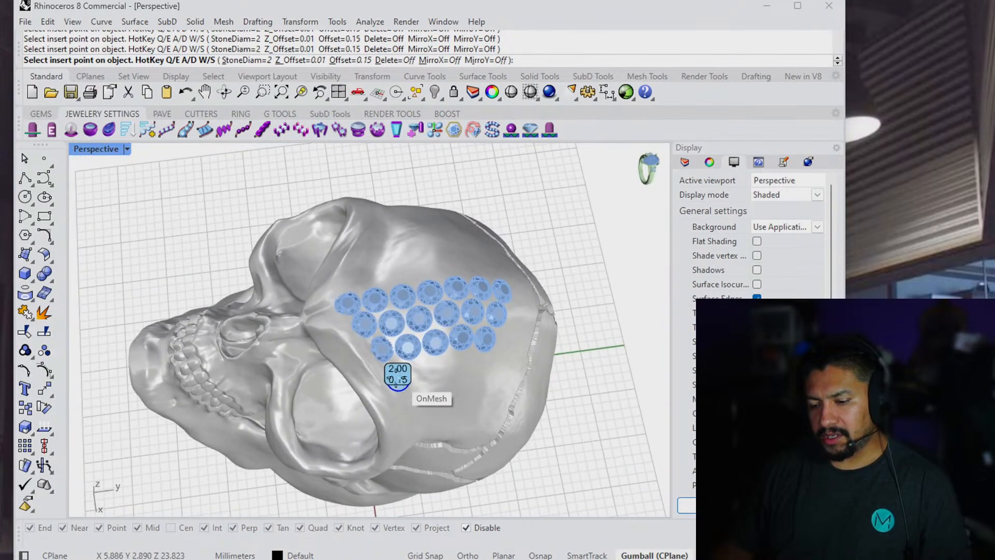
scroll(397, 382, "up", 10)
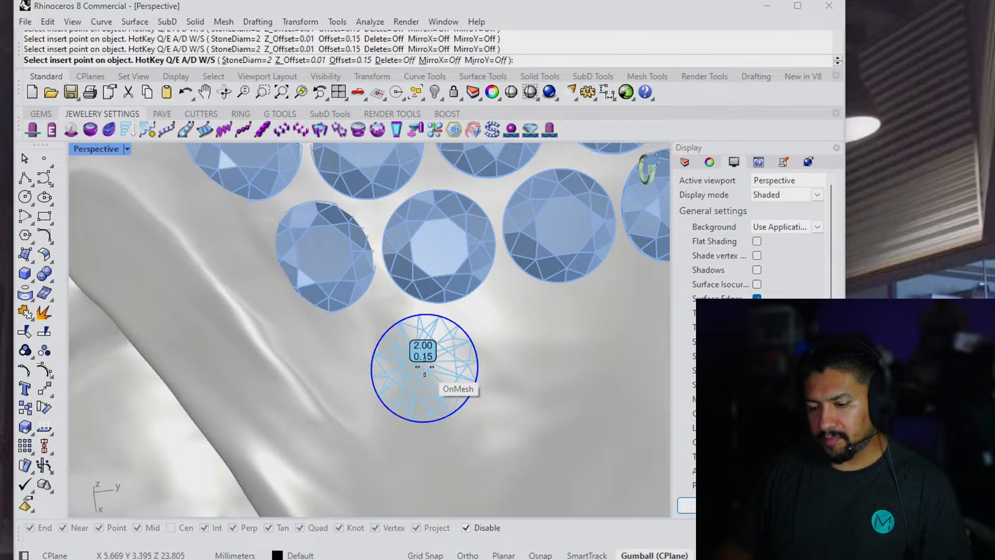
right_click_drag(571, 395, 399, 407, "shift")
scroll(373, 361, "up", 4)
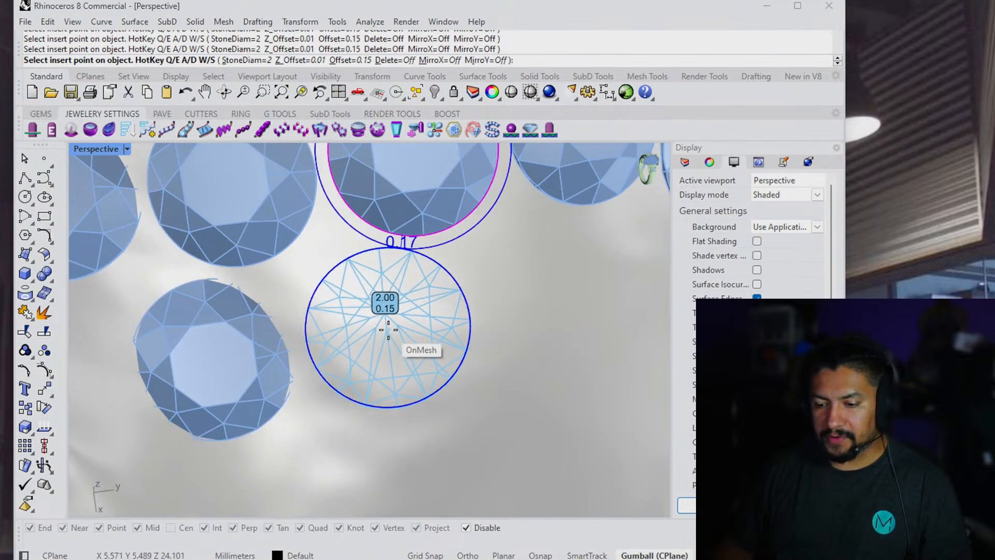
left_click(389, 329)
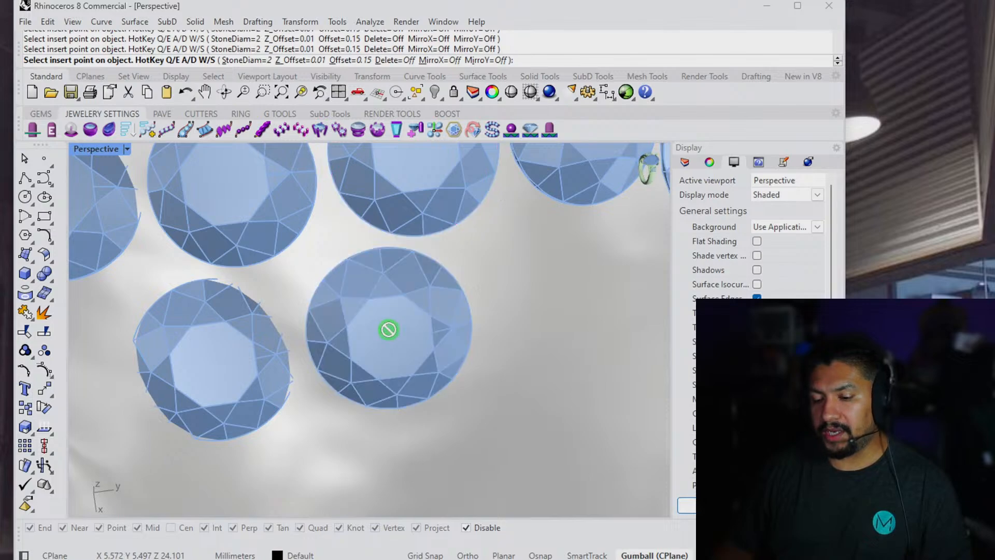
right_click_drag(534, 306, 366, 289, "shift")
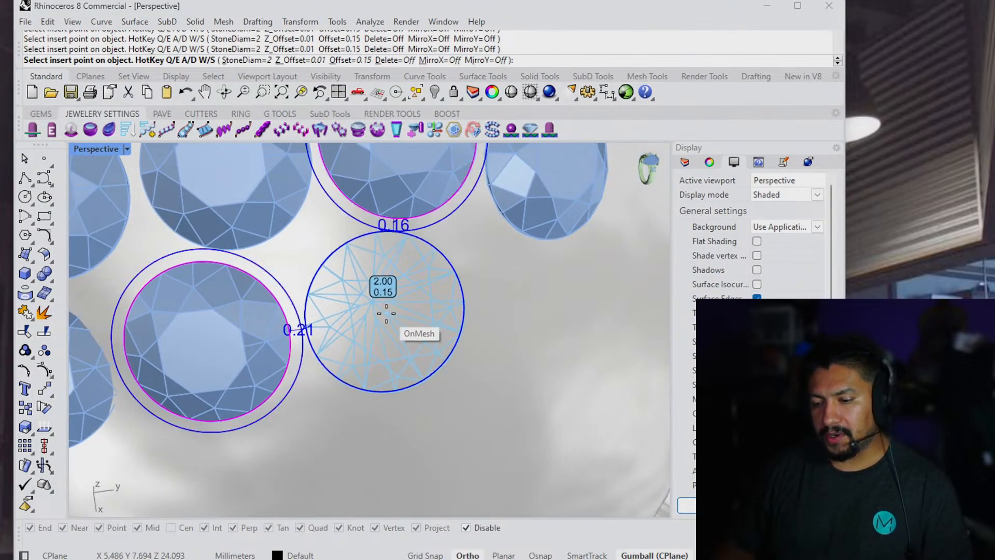
left_click(384, 313)
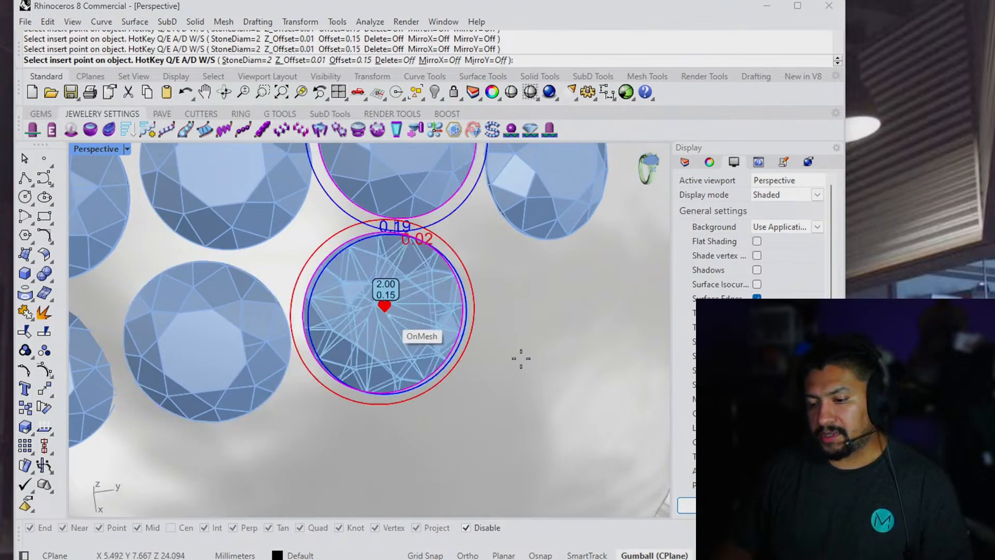
right_click_drag(518, 355, 444, 365, "shift")
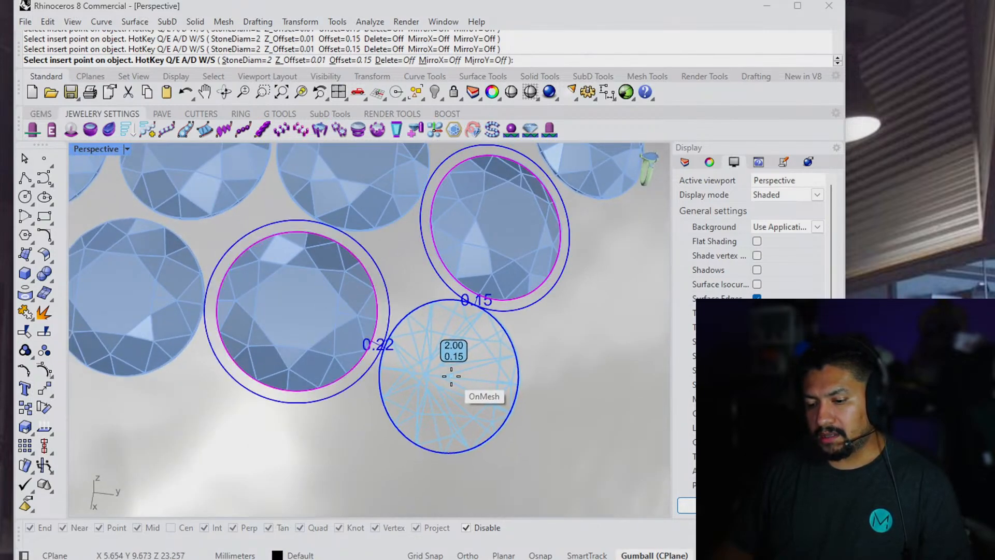
left_click(449, 376)
Place a fifth row of four 2 mm stones outside the fourth row, about 0.15 to 0.2 mm from their neighbours.
scroll(466, 361, "down", 6)
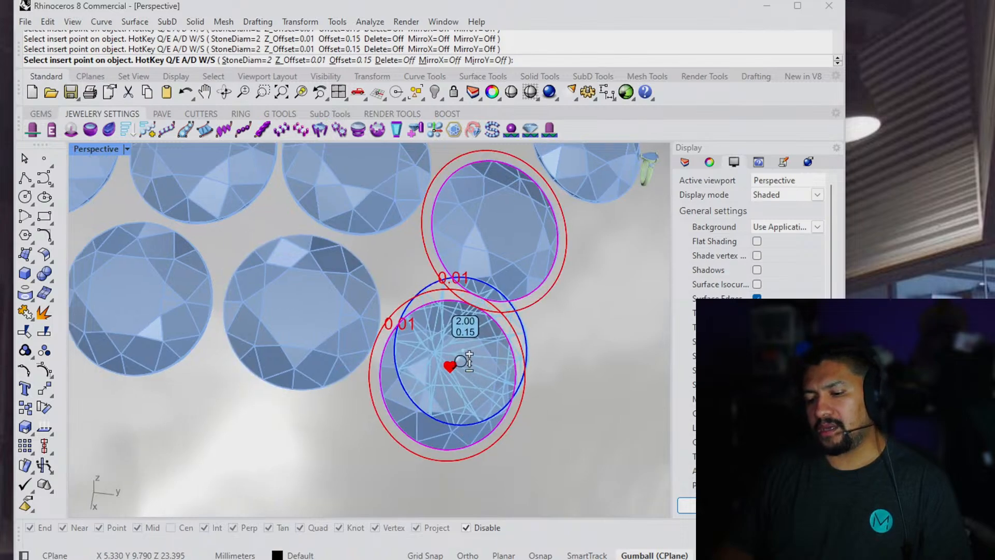
right_click_drag(494, 390, 591, 322, "shift")
right_click_drag(287, 399, 316, 319)
scroll(316, 390, "up", 4)
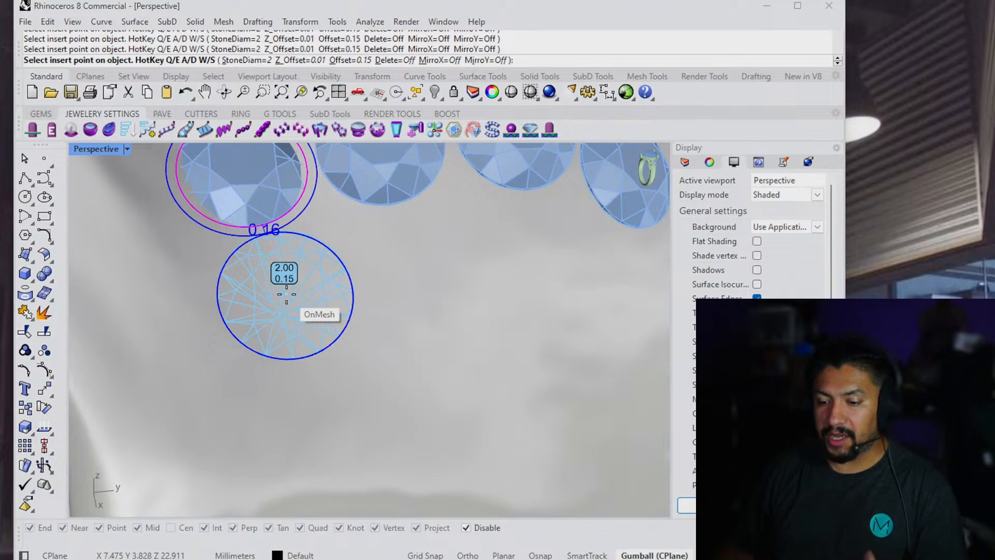
left_click(287, 298)
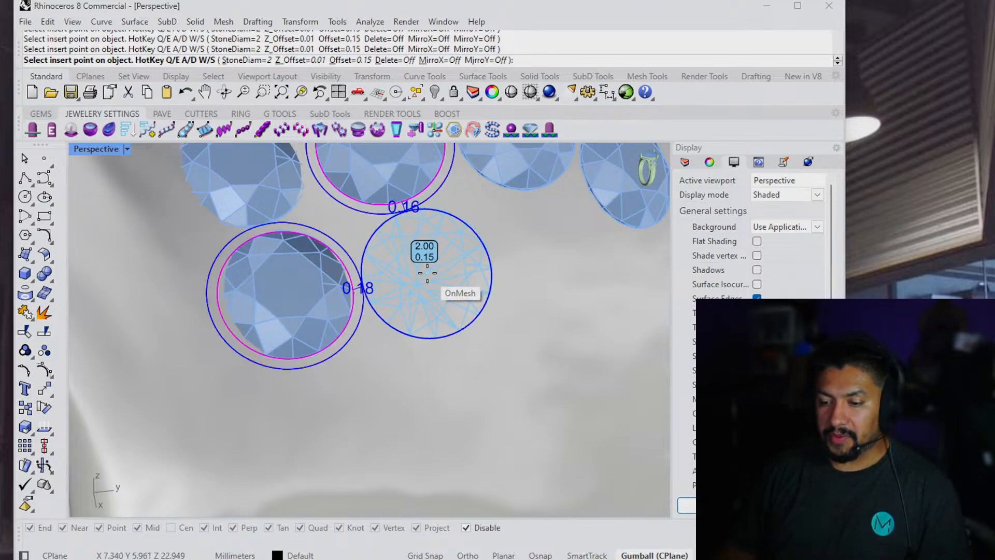
left_click(428, 277)
right_click_drag(540, 285, 472, 289, "shift")
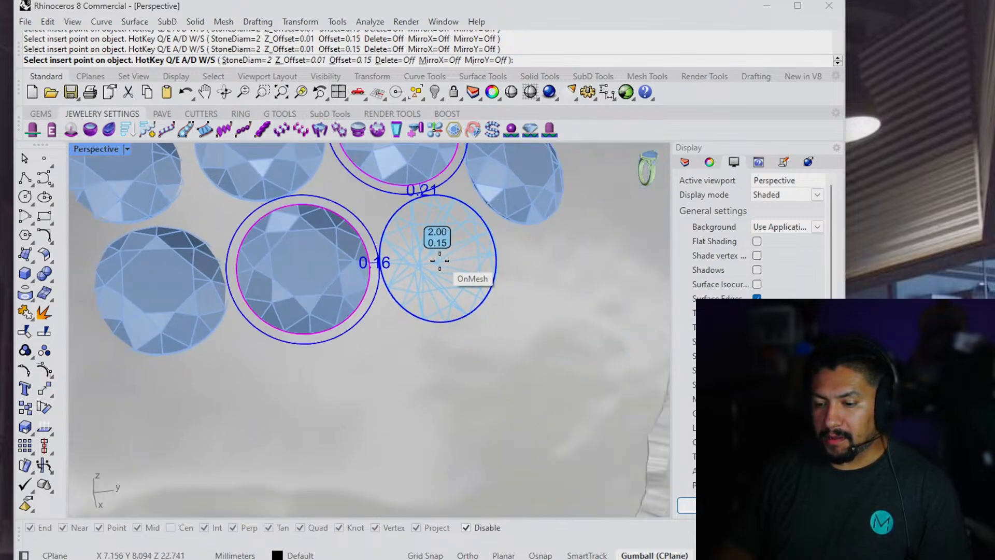
left_click(440, 262)
right_click_drag(526, 306, 508, 363, "shift")
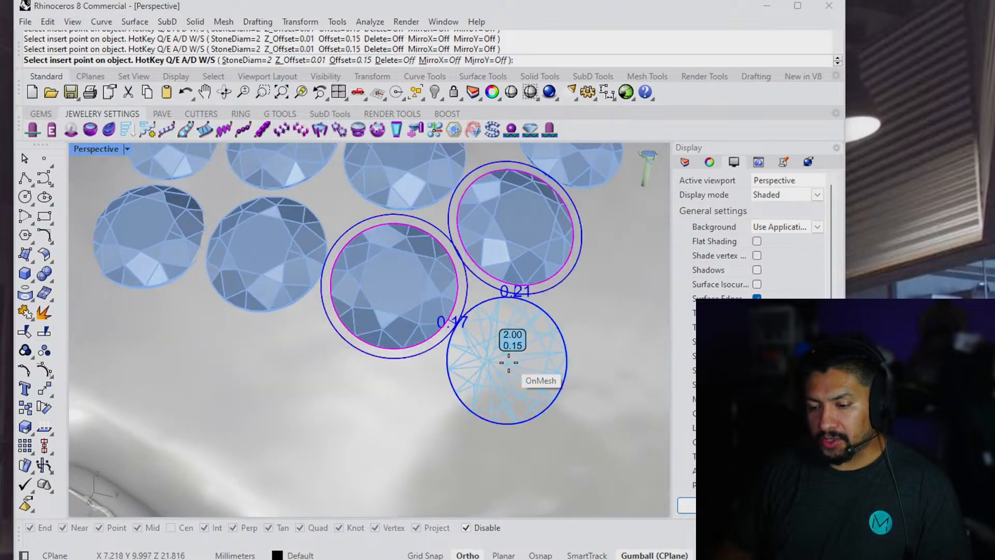
left_click(503, 367)
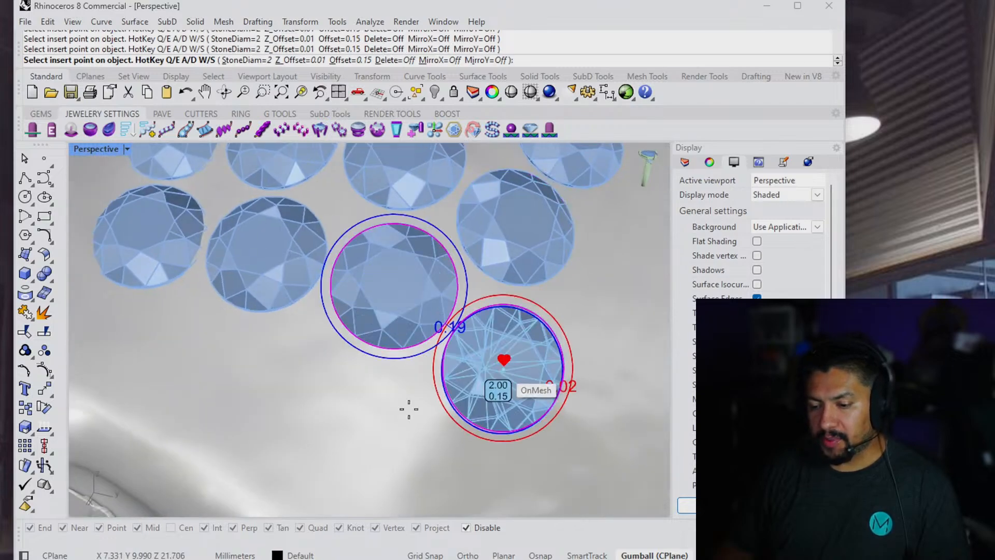
Place a sixth row of three 2 mm stones outside the fifth row, starting from the brow above the eye socket.
right_click_drag(300, 407, 501, 389, "shift")
right_click_drag(325, 356, 358, 322)
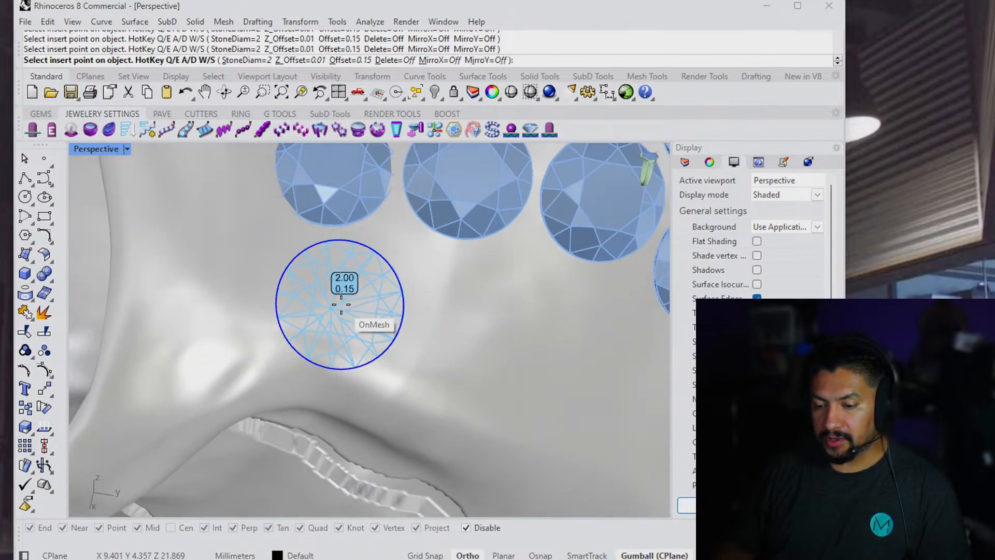
right_click_drag(465, 334, 415, 305, "shift")
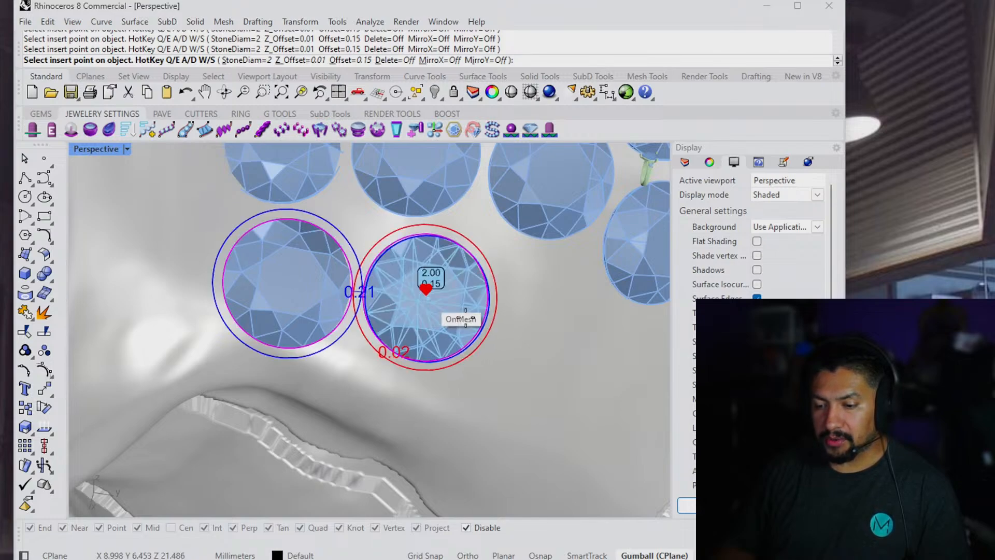
right_click_drag(577, 348, 453, 288, "shift")
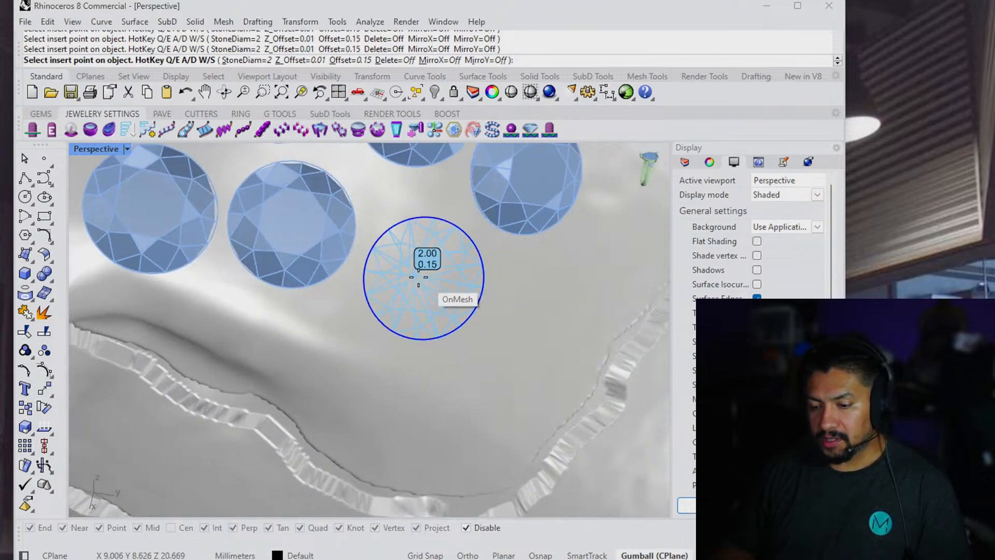
scroll(507, 306, "down", 6)
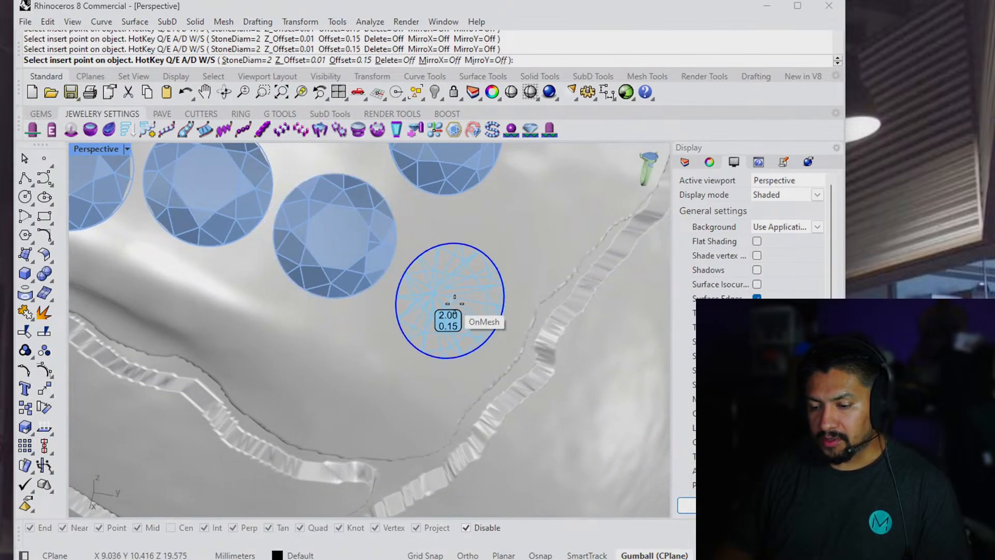
right_click_drag(371, 227, 406, 289)
right_click_drag(273, 280, 417, 402, "shift")
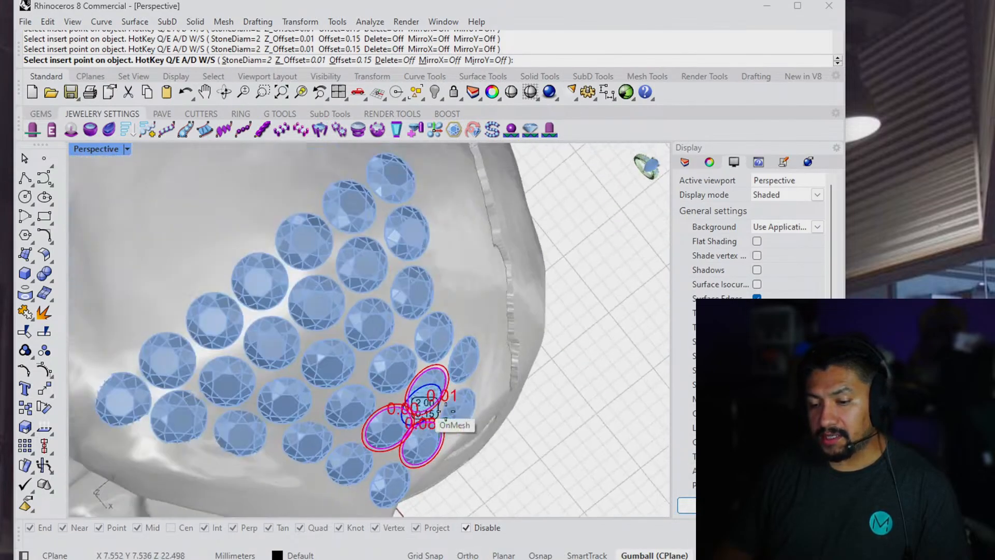
Extend the centre column and the second and third rows toward the crown with one more 2 mm stone each.
right_click_drag(332, 295, 334, 371)
right_click_drag(255, 298, 482, 338)
right_click_drag(311, 347, 407, 278)
scroll(405, 278, "up", 8)
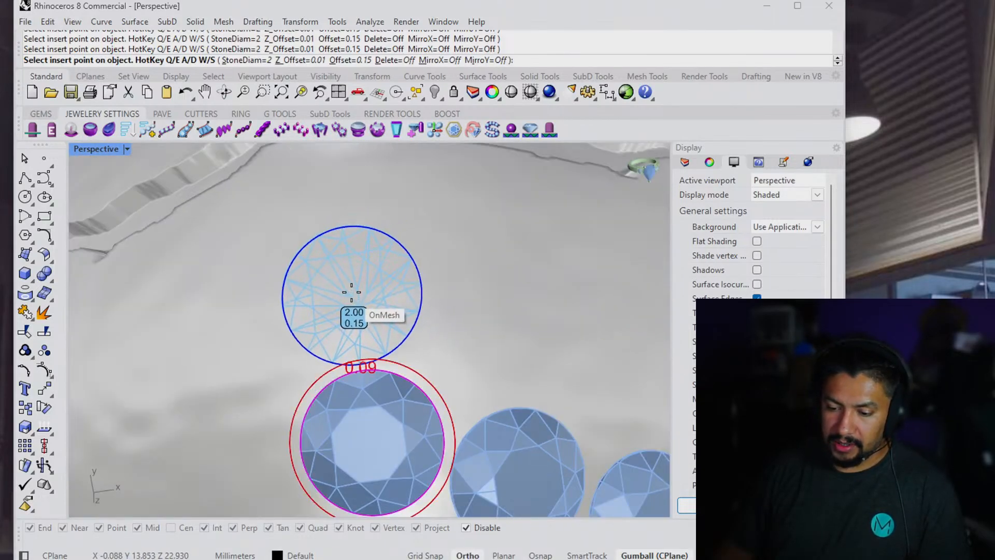
right_click_drag(339, 178, 349, 236, "shift")
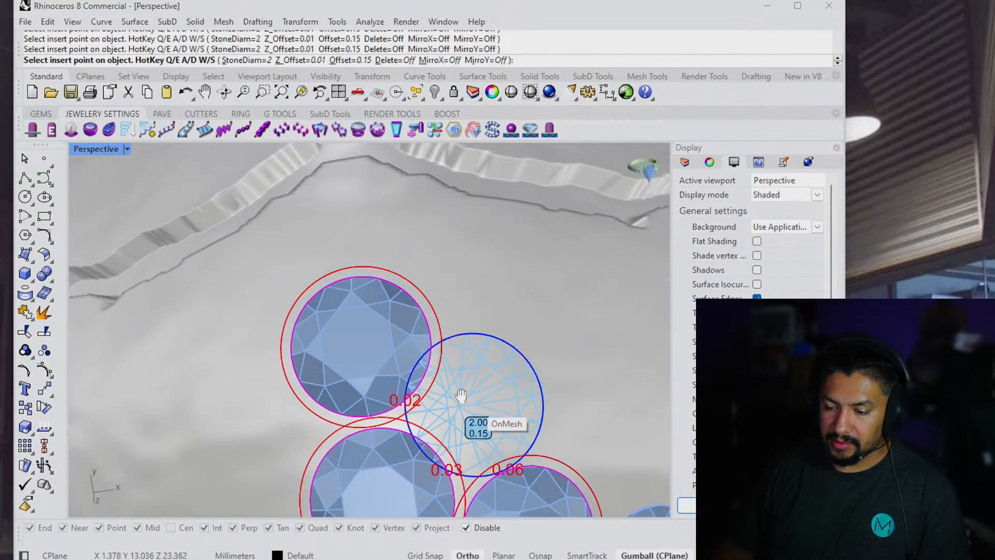
right_click_drag(461, 397, 295, 280, "shift")
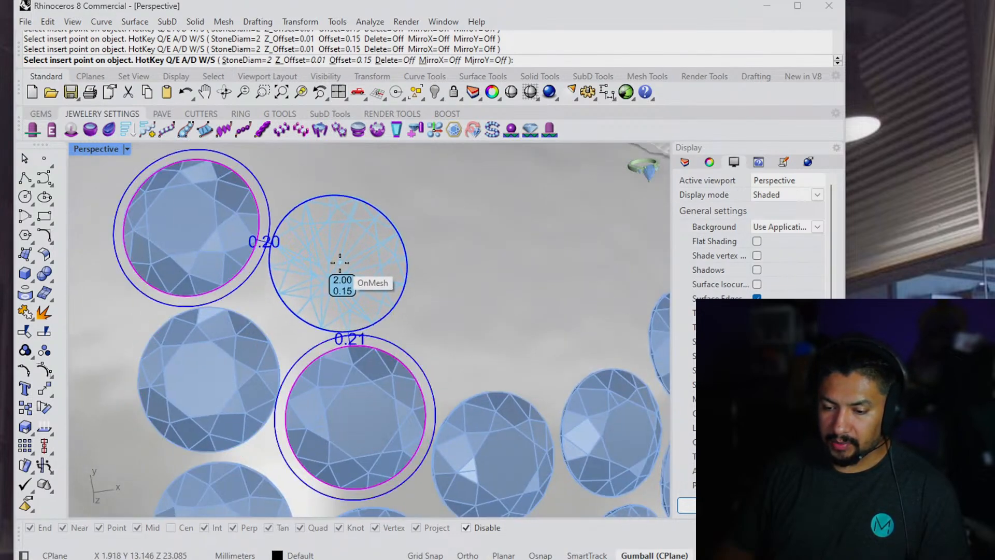
left_click(340, 263)
right_click_drag(451, 285, 275, 327, "shift")
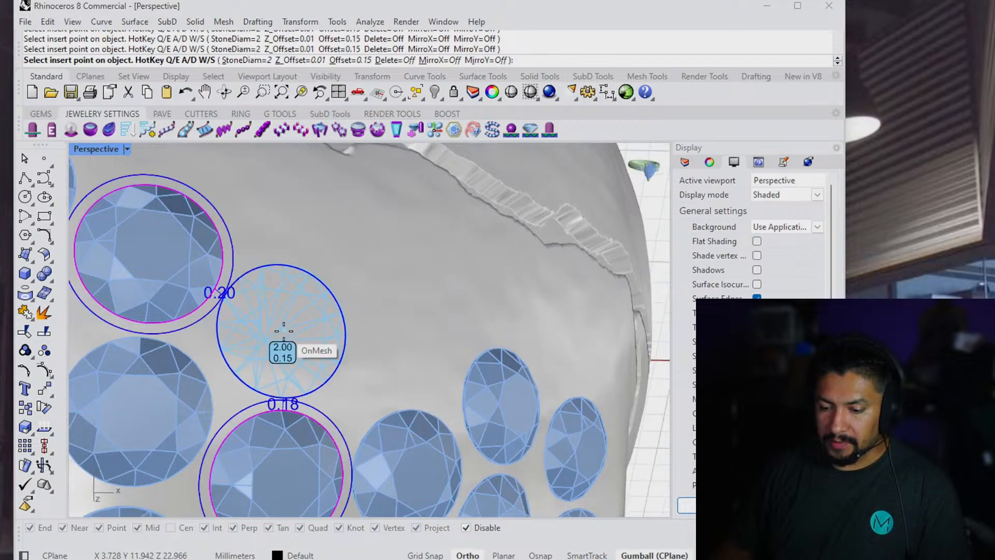
left_click(290, 330)
Add one 2 mm stone to the crown end of each of the fourth, sixth and fifth rows.
right_click_drag(446, 327, 433, 262, "shift")
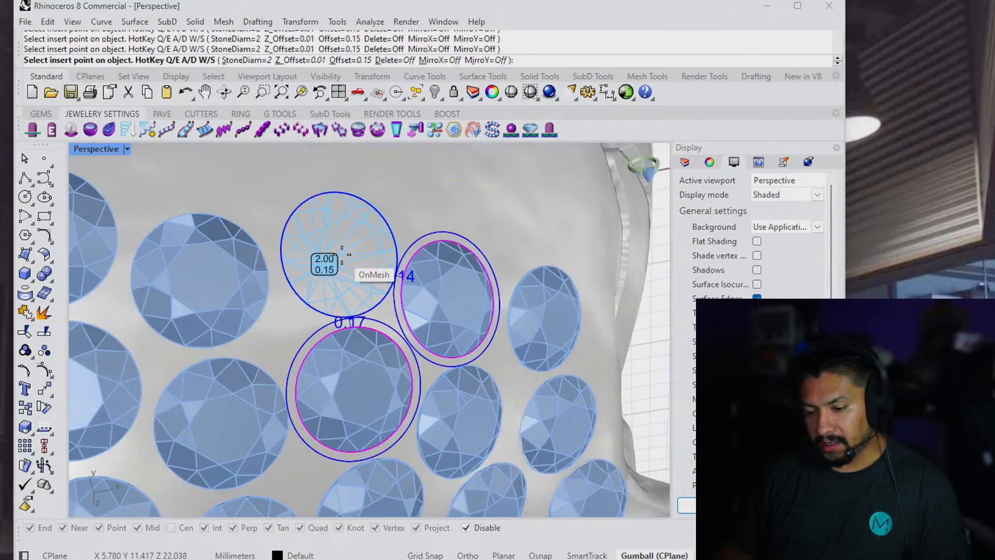
left_click(338, 253)
right_click_drag(381, 239, 229, 236, "shift")
right_click_drag(476, 310, 279, 151)
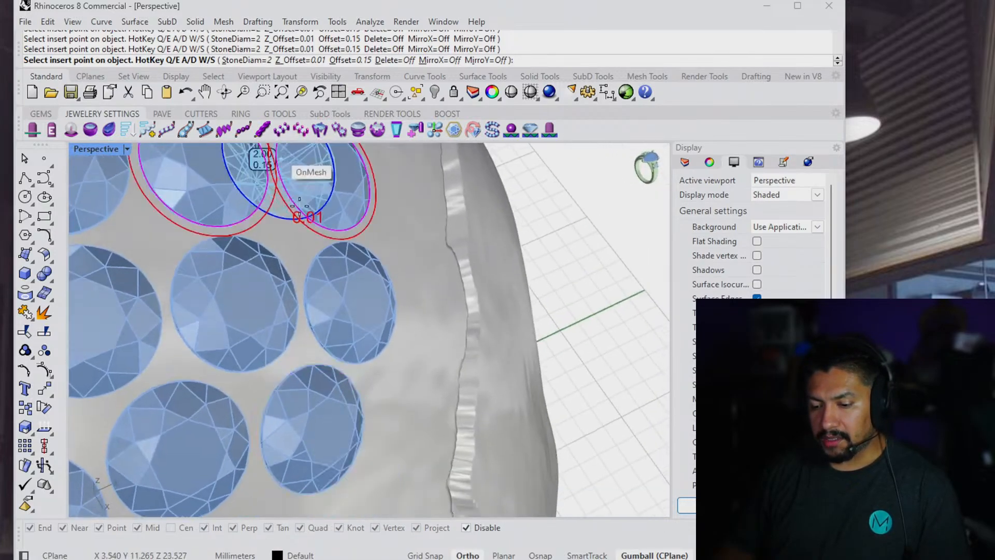
right_click_drag(404, 440, 344, 400)
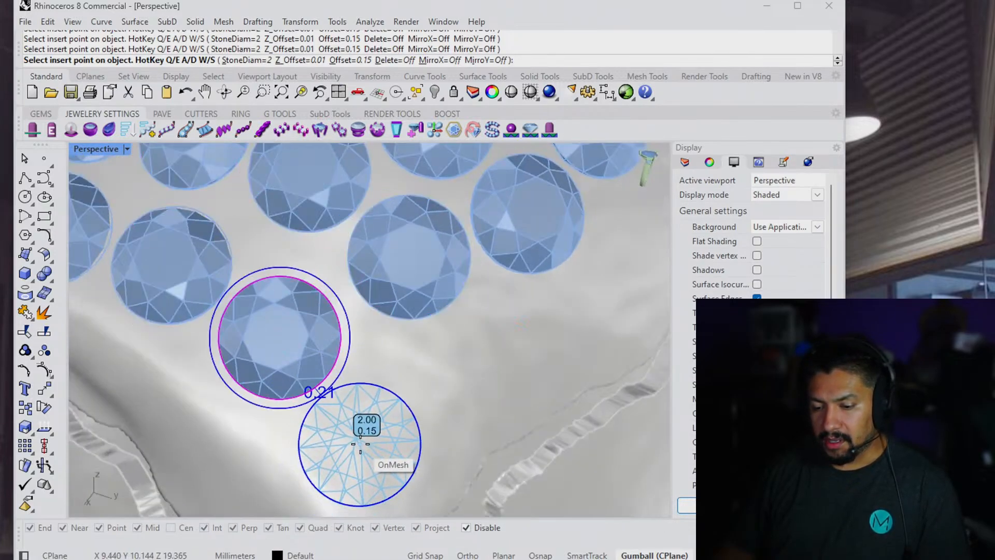
left_click(361, 445)
right_click_drag(467, 382, 400, 333, "shift")
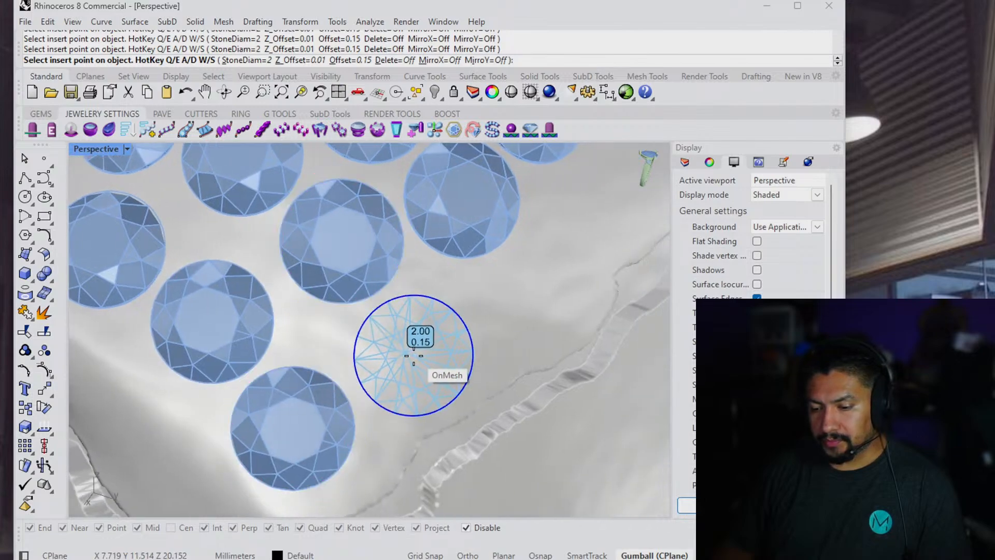
left_click(410, 356)
Try stone diameters of 1.3 mm and 1.5 mm in the narrow gap between the last stones and the crown crack.
right_click_drag(501, 303, 349, 327, "shift")
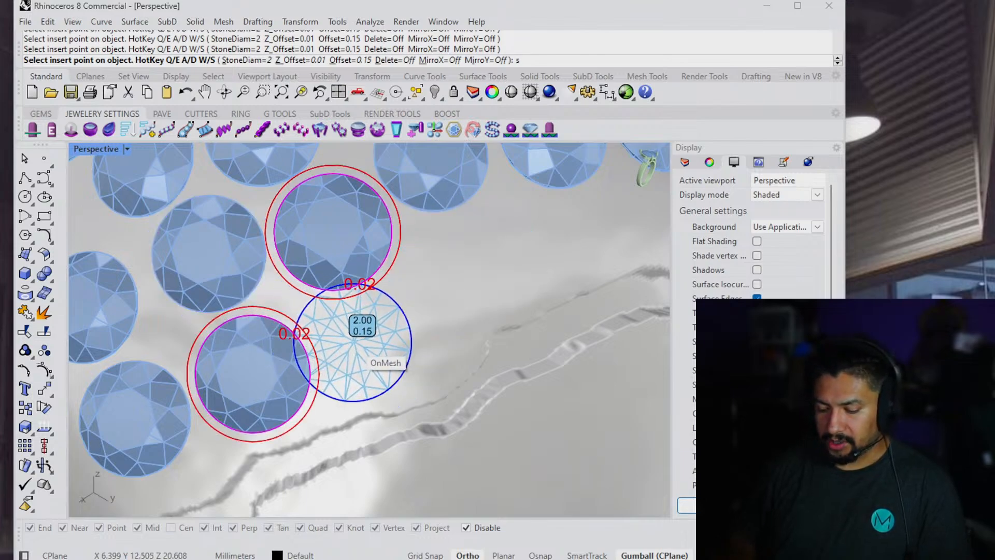
key("Return")
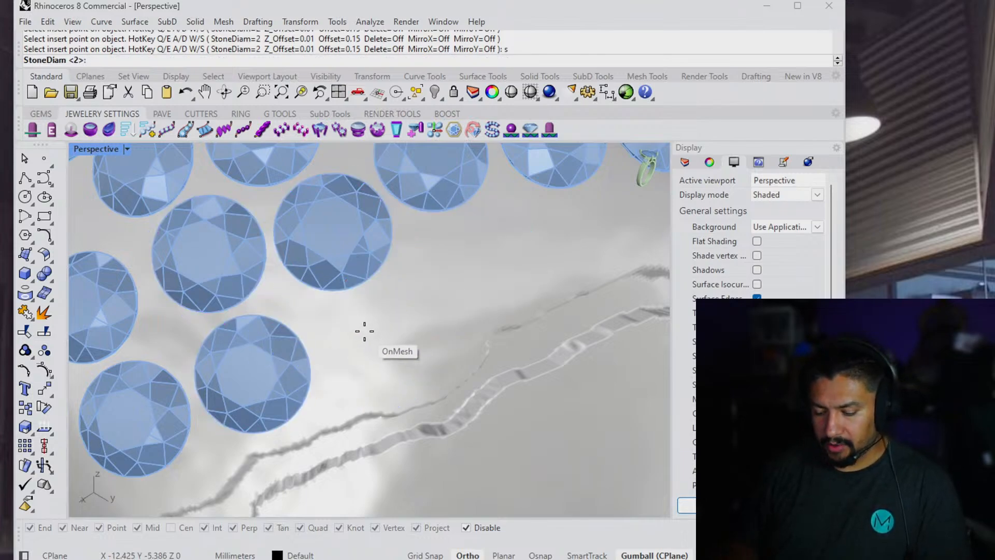
type("1.3")
key("Return")
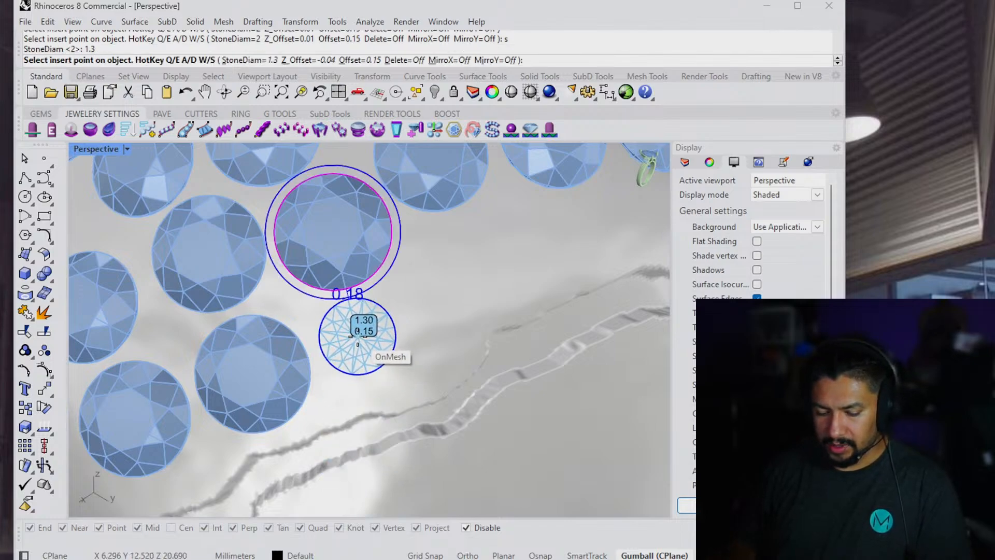
type("s")
key("Return")
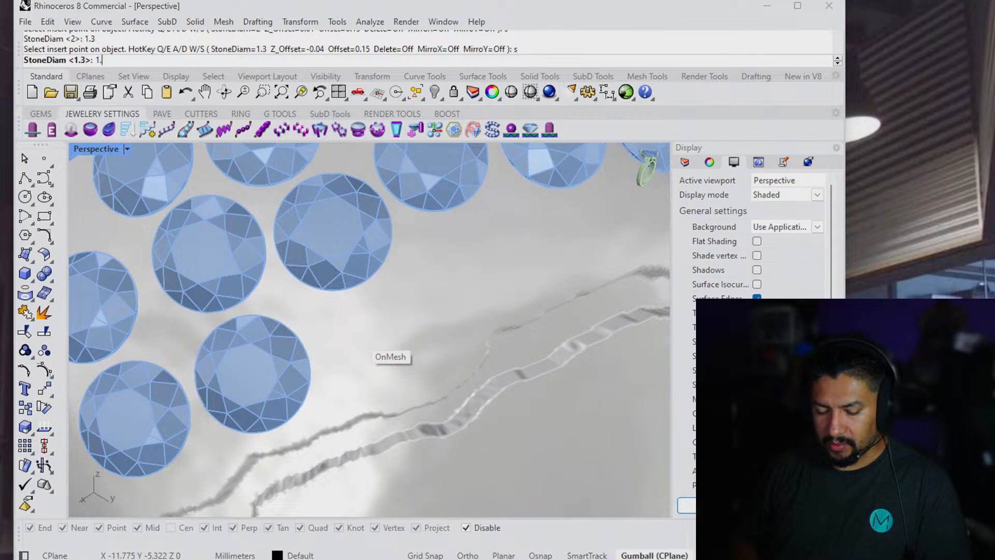
type("1.5")
key("Return")
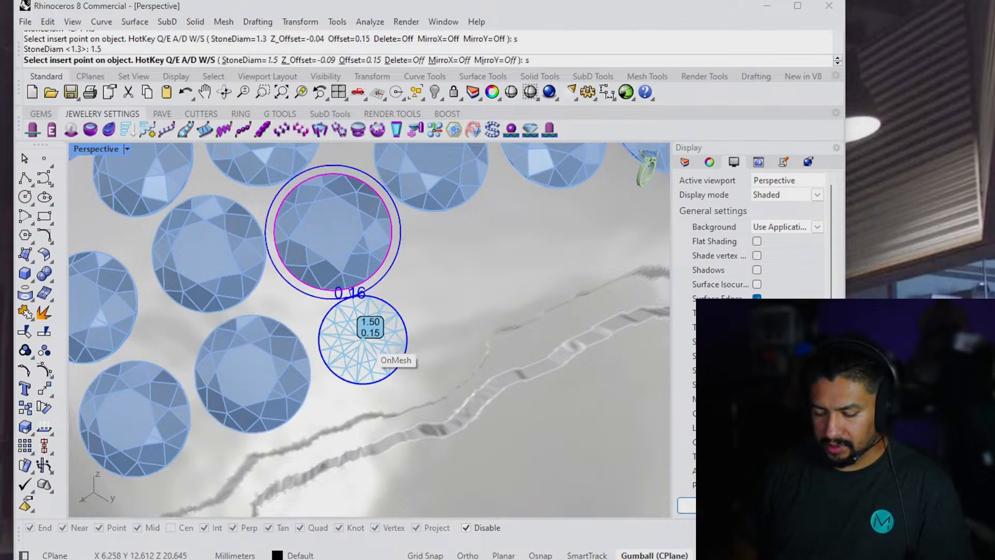
Set the stone diameter to 1.7 mm and the Z offset to 0.01 for the gap beside the crown crack.
type("s")
key("Return")
type("1.7")
key("Return")
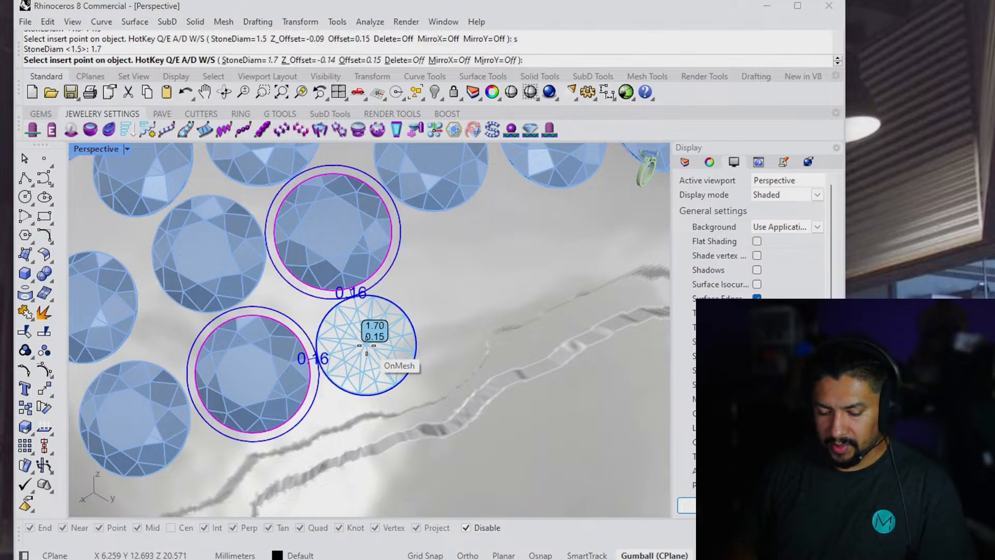
type("z")
key("Return")
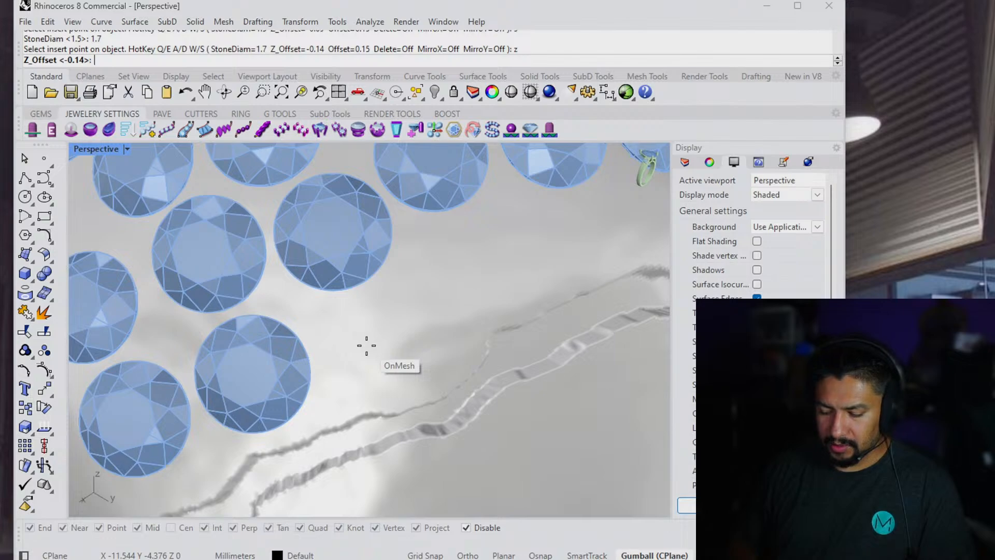
type(".01")
key("Return")
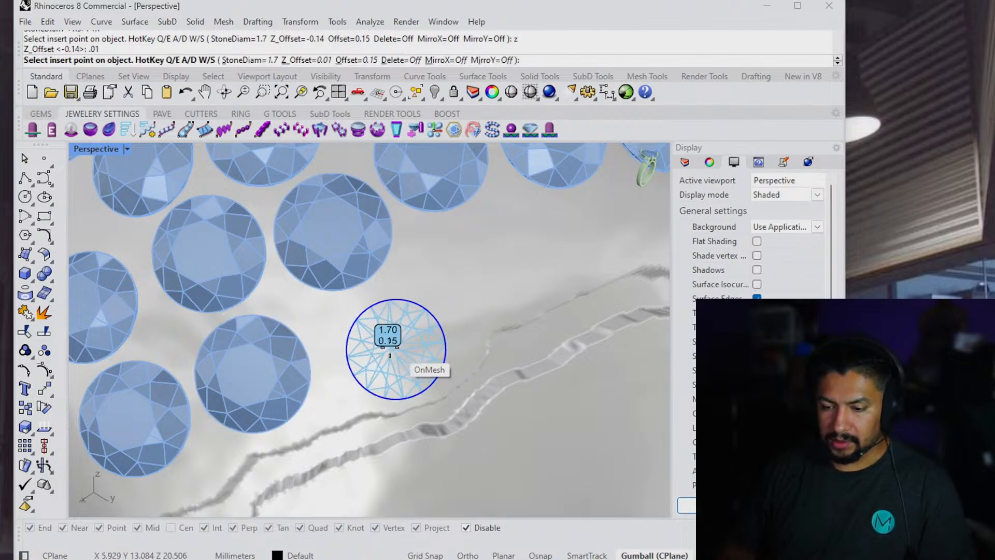
Place three 1.7 mm stones in the remaining gaps along the crown crack and finish the stone placement.
left_click(367, 343)
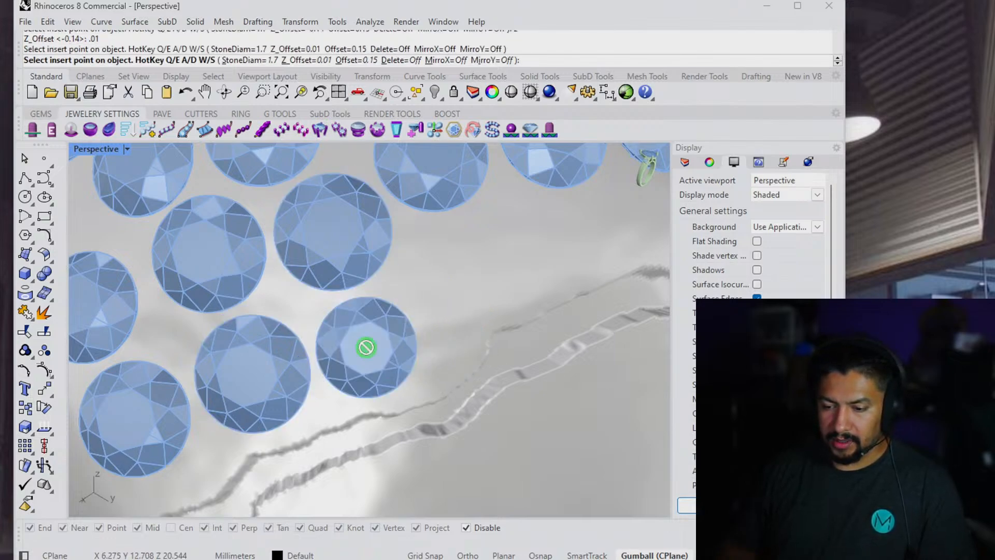
left_click(465, 267)
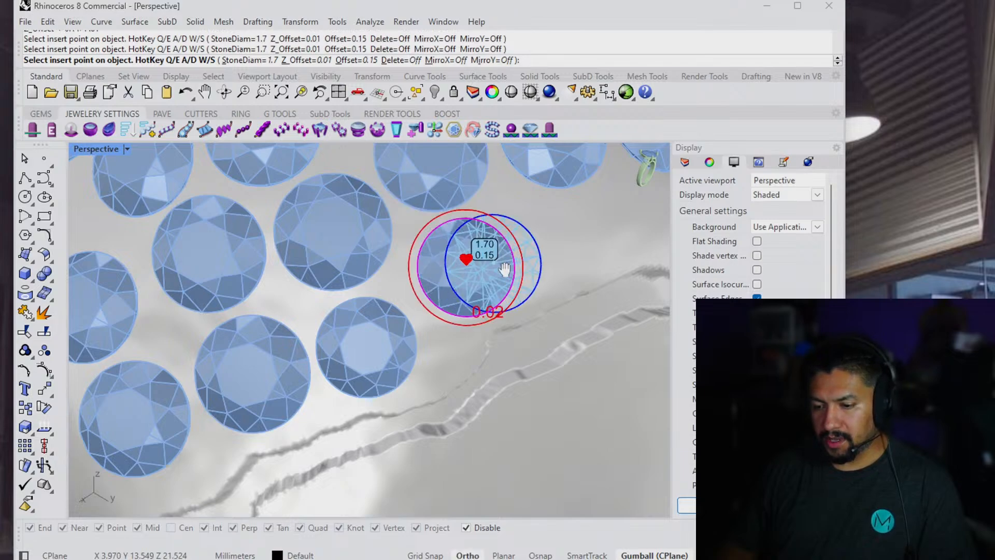
right_click_drag(498, 267, 345, 301, "shift")
right_click_drag(426, 271, 371, 293)
right_click_drag(484, 303, 455, 291)
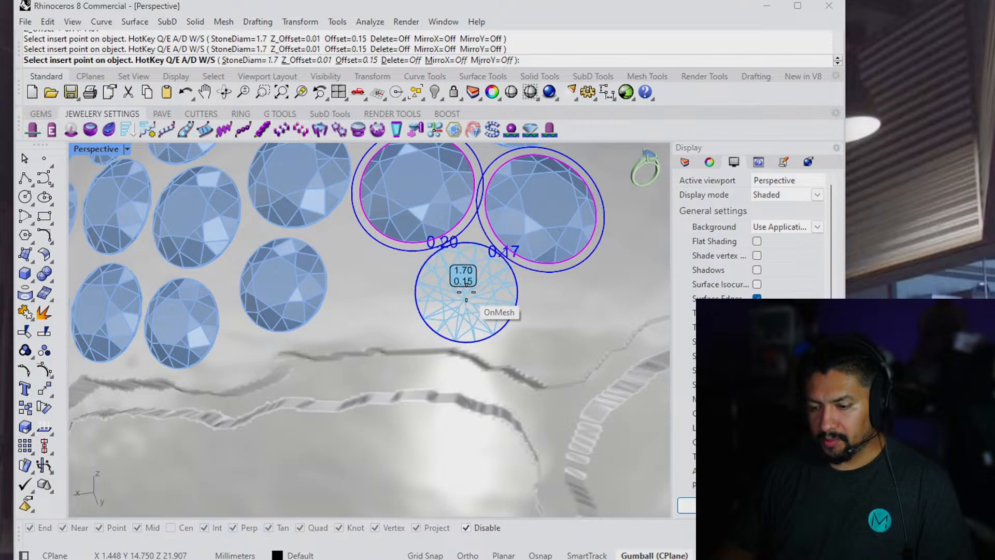
left_click(466, 292)
scroll(399, 289, "down", 6)
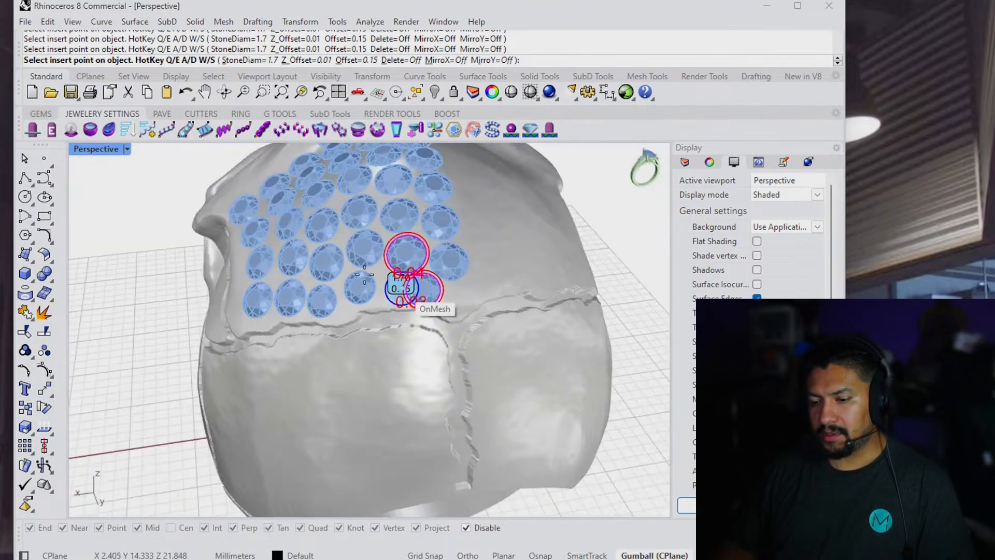
right_click_drag(403, 291, 547, 336)
right_click(393, 377)
Review the paved half of the forehead and switch to the maximised Top view.
right_click_drag(392, 377, 540, 301, "shift")
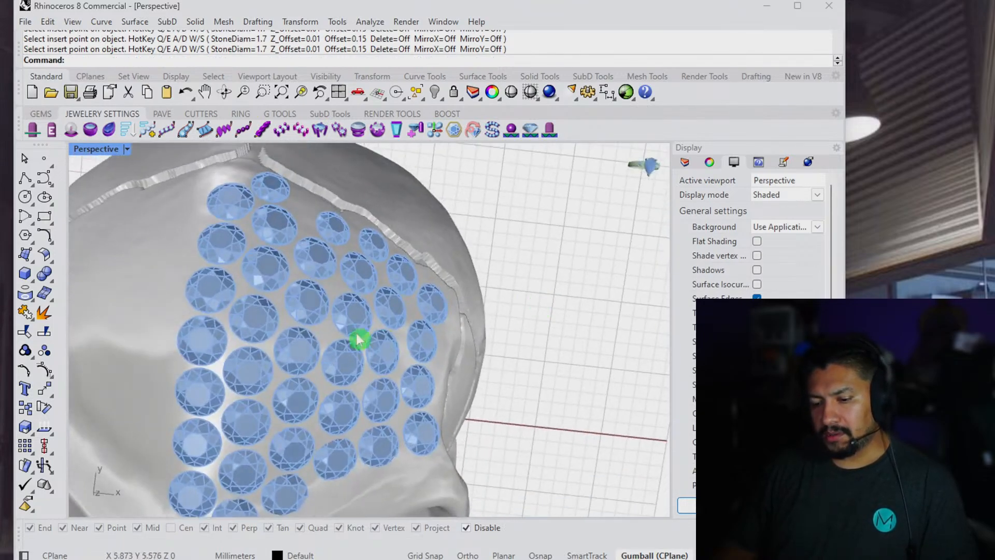
scroll(517, 229, "down", 5)
right_click_drag(360, 338, 490, 144, "shift")
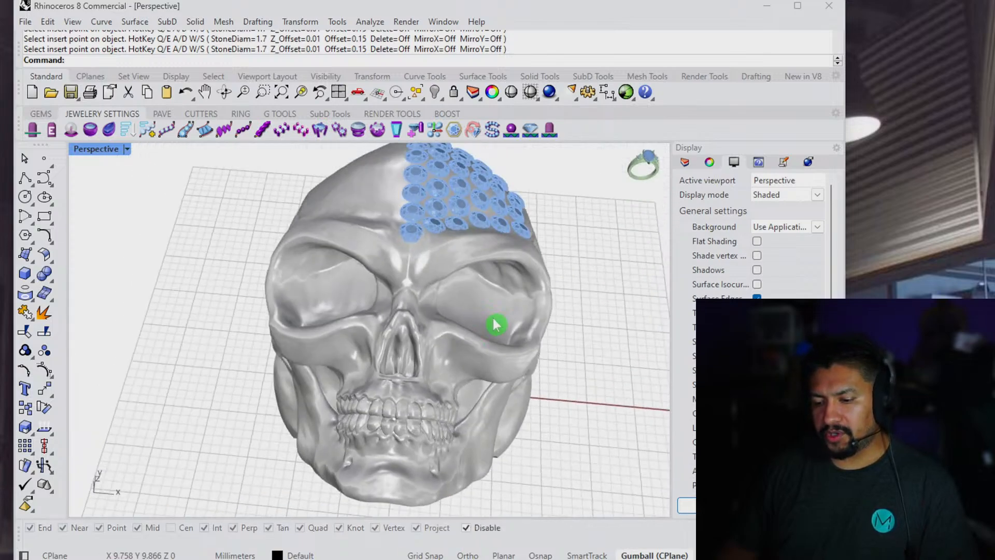
right_click_drag(495, 325, 496, 389, "shift")
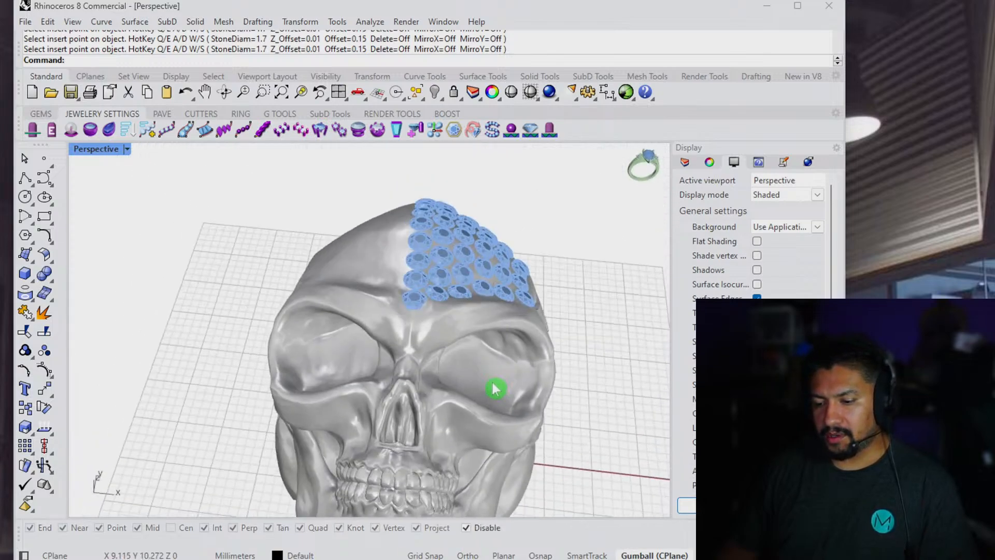
double_click(94, 150)
double_click(86, 150)
scroll(462, 374, "down", 3)
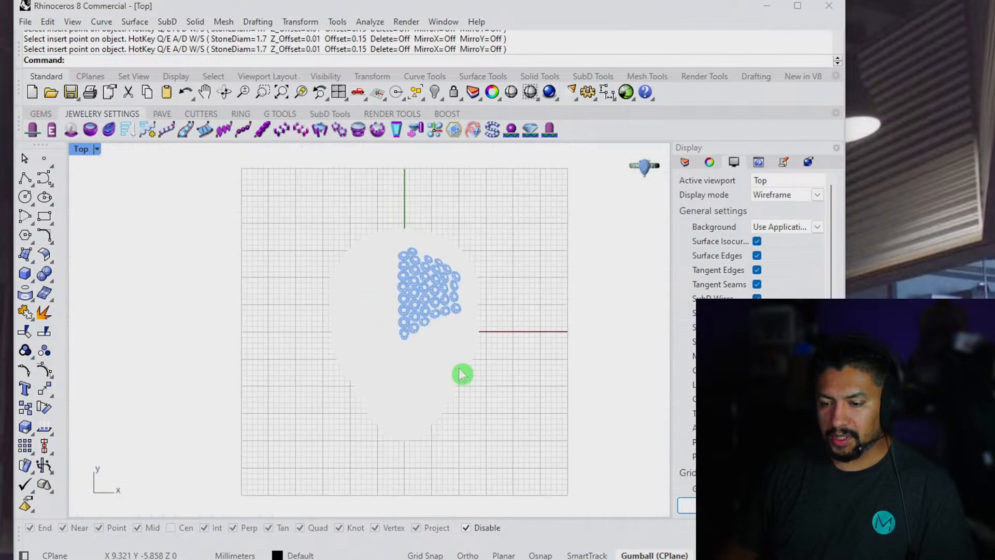
Set the Top view to Ghosted display so the skull is visible beneath the stones.
left_click(98, 149)
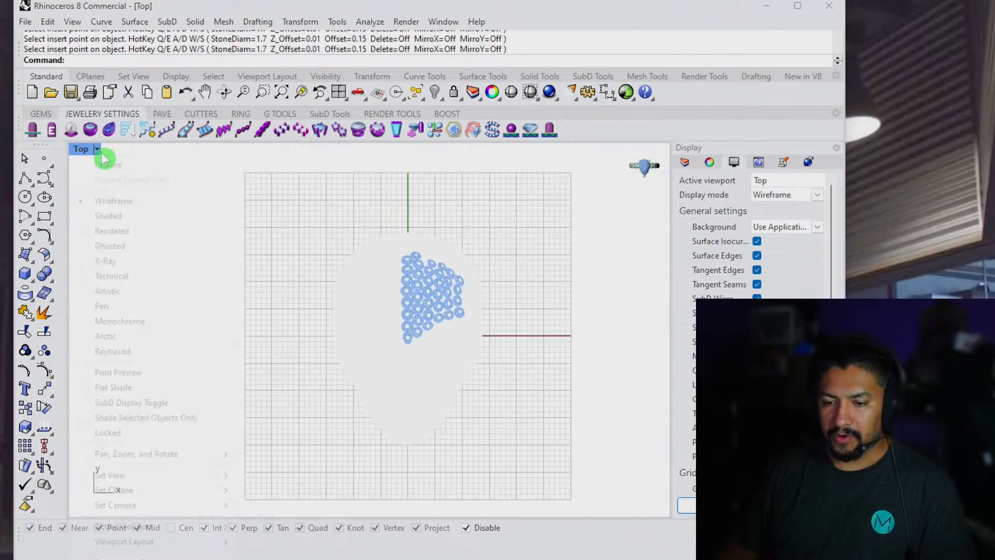
left_click(121, 247)
scroll(473, 233, "up", 3)
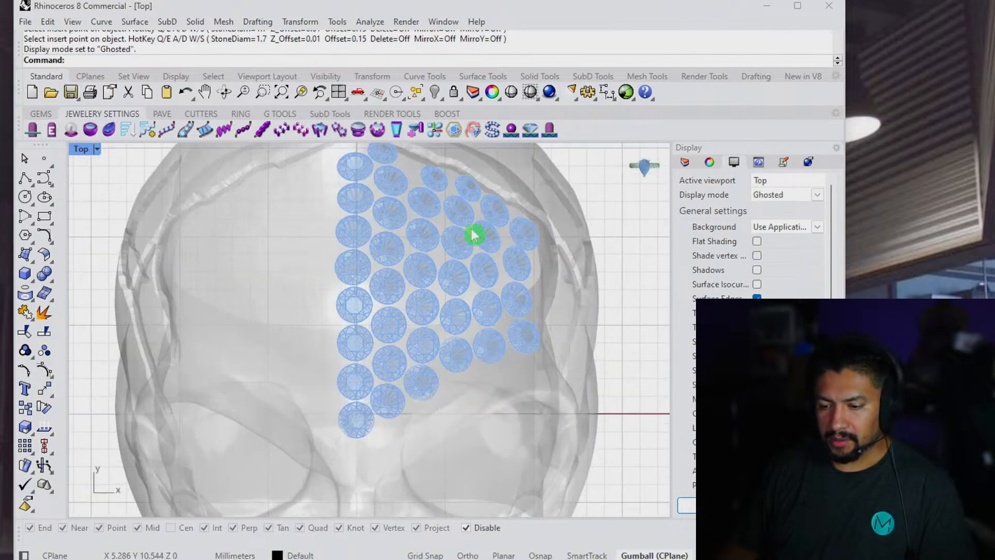
scroll(471, 263, "down", 3)
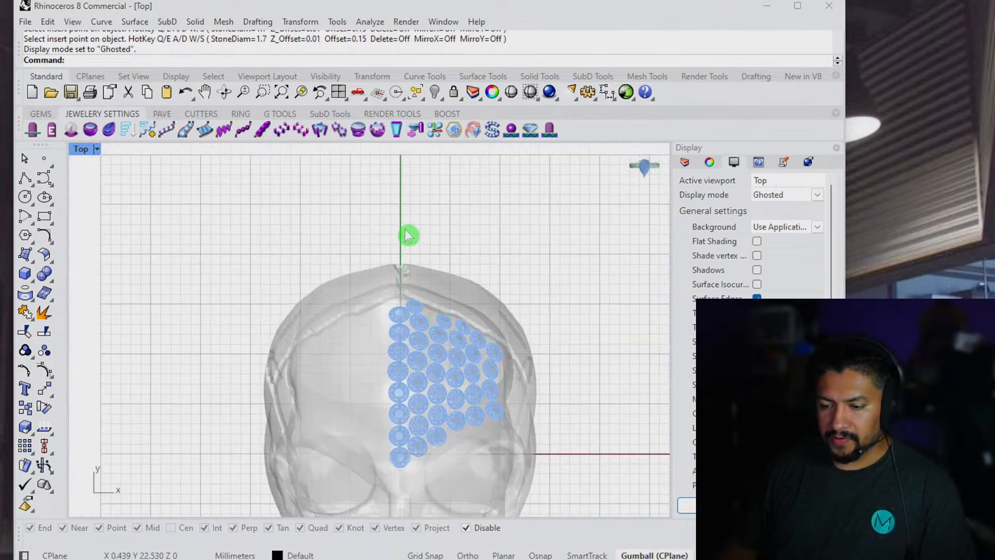
Try to mirror the stones beside the centre column across a vertical line through the origin, then undo the mirror.
left_click_drag(408, 236, 533, 477)
scroll(384, 395, "up", 2)
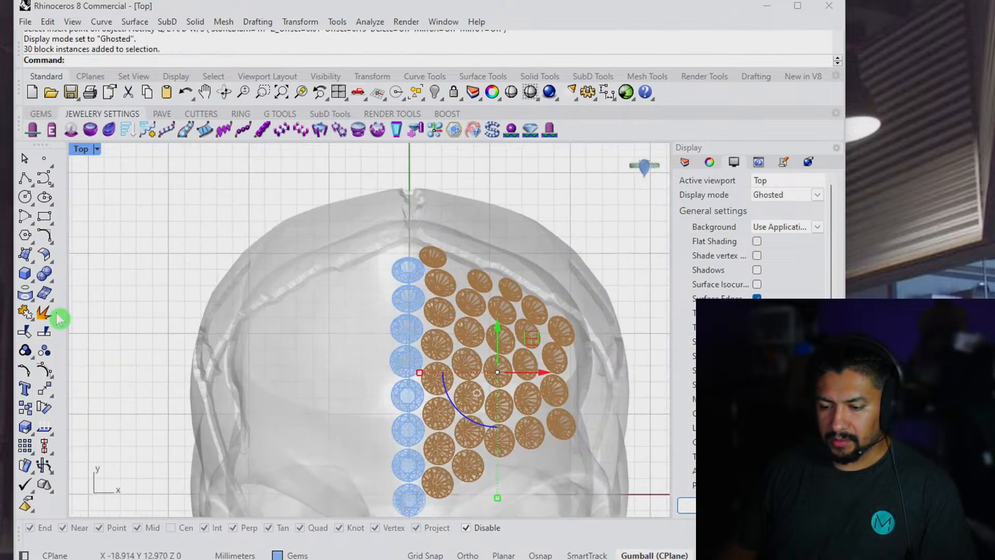
left_click(52, 398)
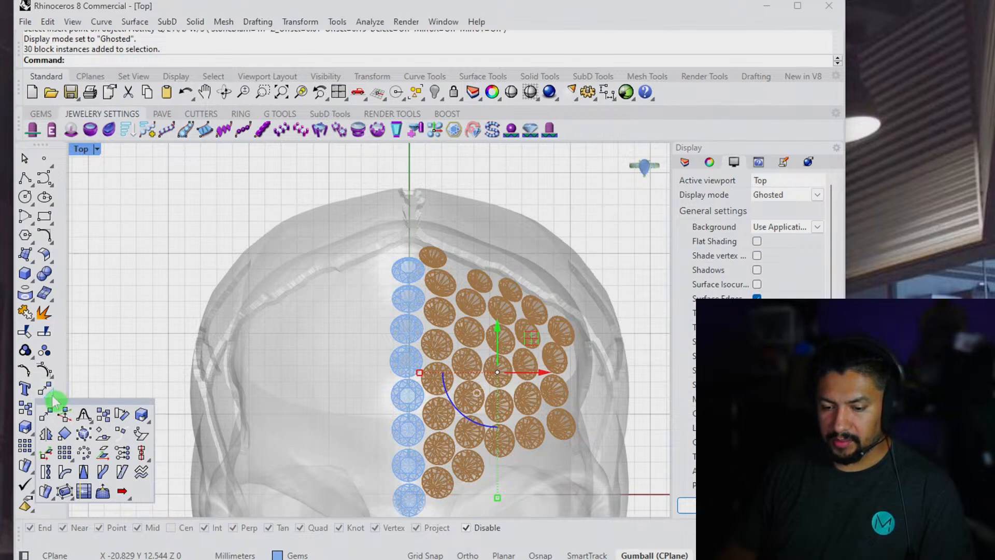
left_click(47, 434)
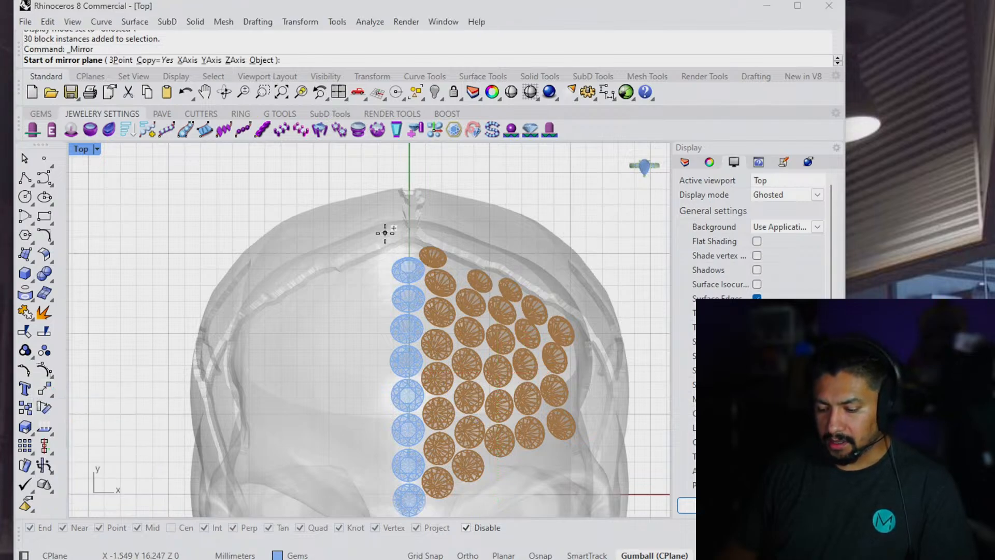
type("0")
key("Return")
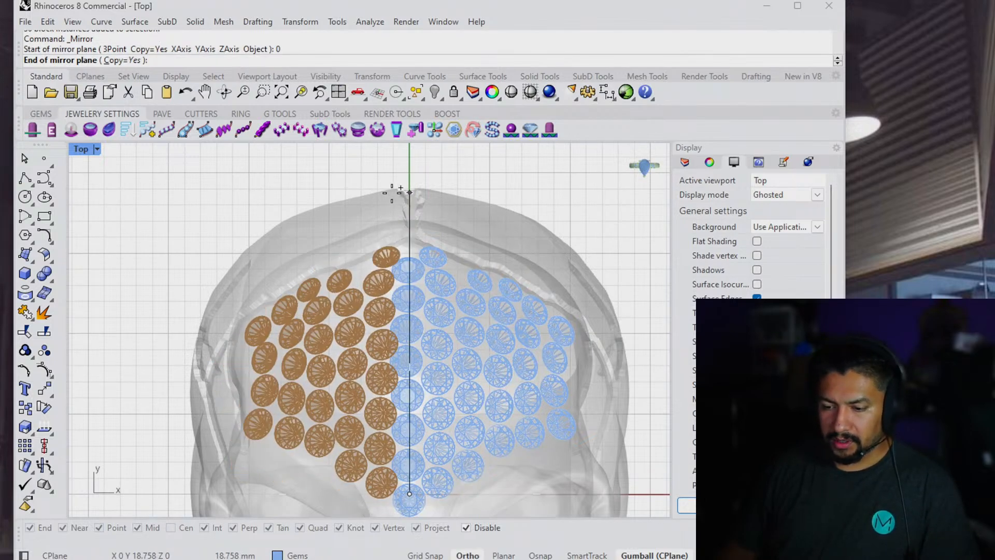
left_click(395, 186)
right_click_drag(389, 217, 384, 128)
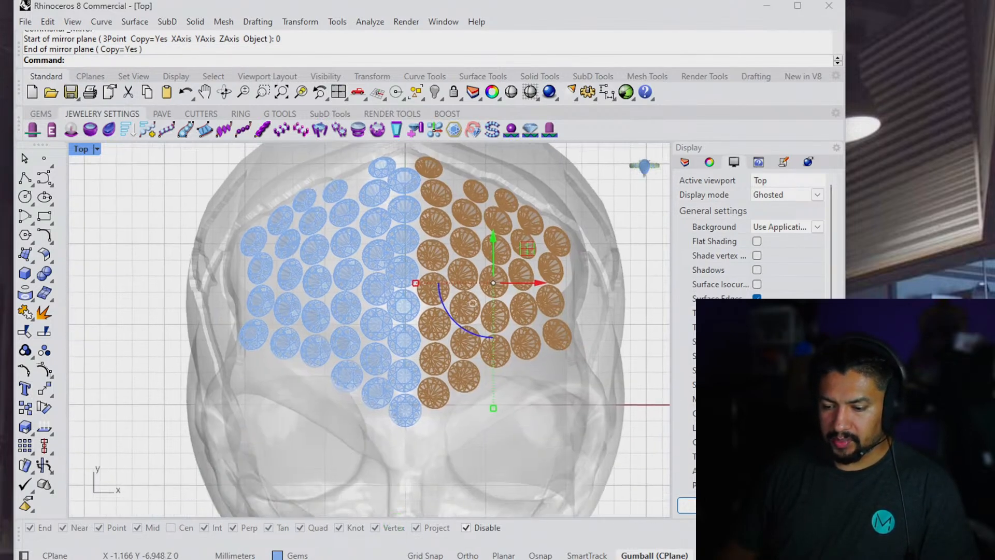
key("ctrl+z")
right_click_drag(400, 362, 406, 393)
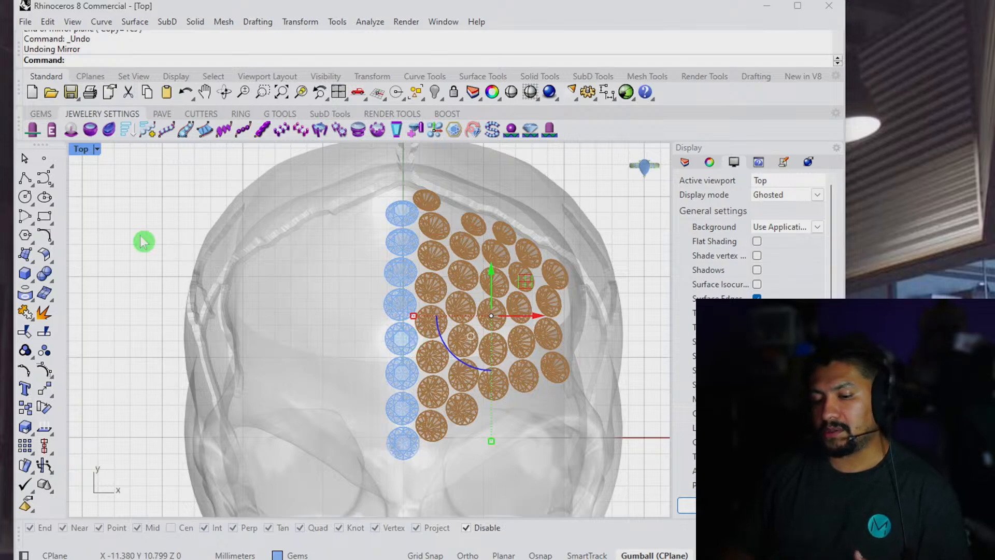
Switch to the maximised Perspective view, clear the stone selection and frame the lowest stones above the brow.
double_click(90, 150)
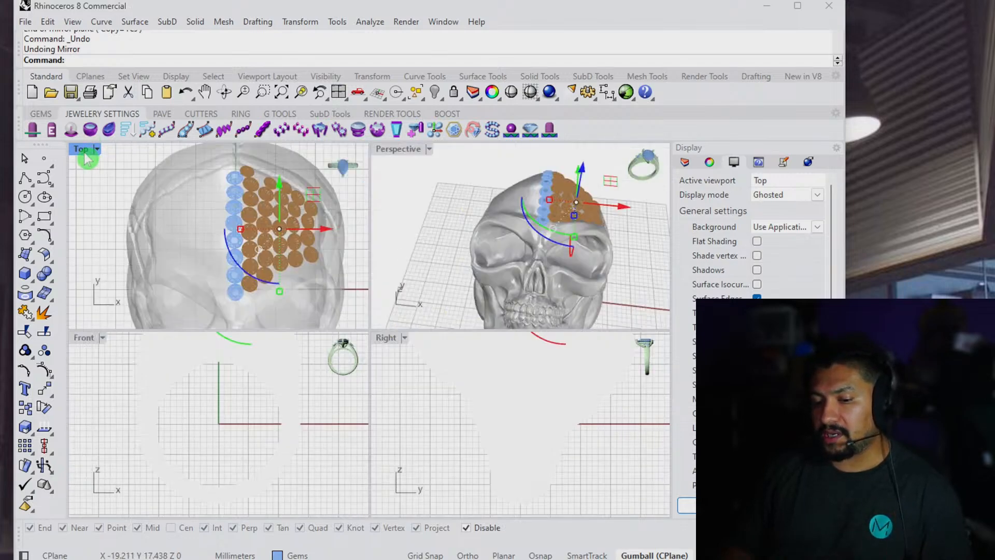
double_click(399, 149)
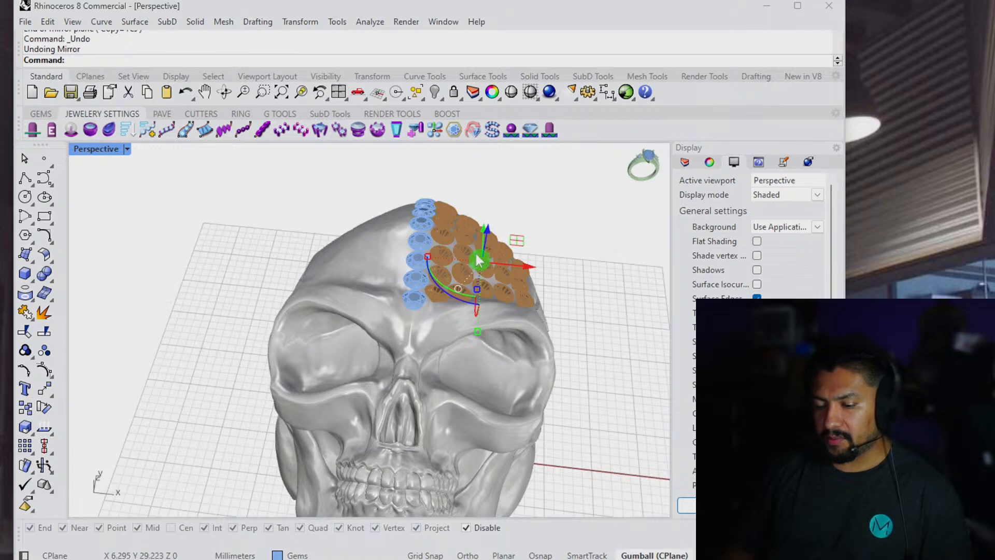
left_click(490, 236)
right_click_drag(490, 237, 399, 395)
scroll(400, 395, "up", 10)
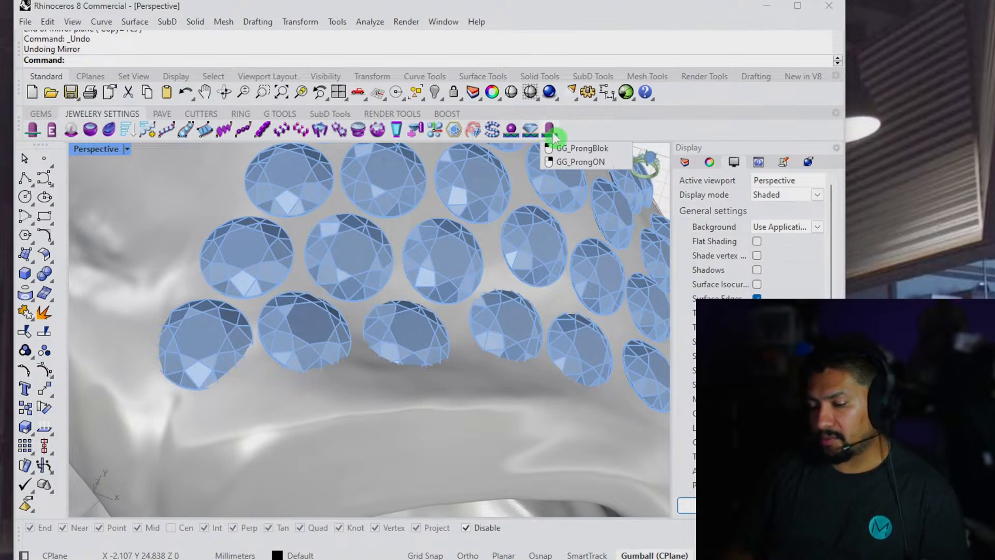
Start GG_ProngBlok on the skull mesh and check the 0.5 mm prong preview between the lowest stones.
left_click(551, 133)
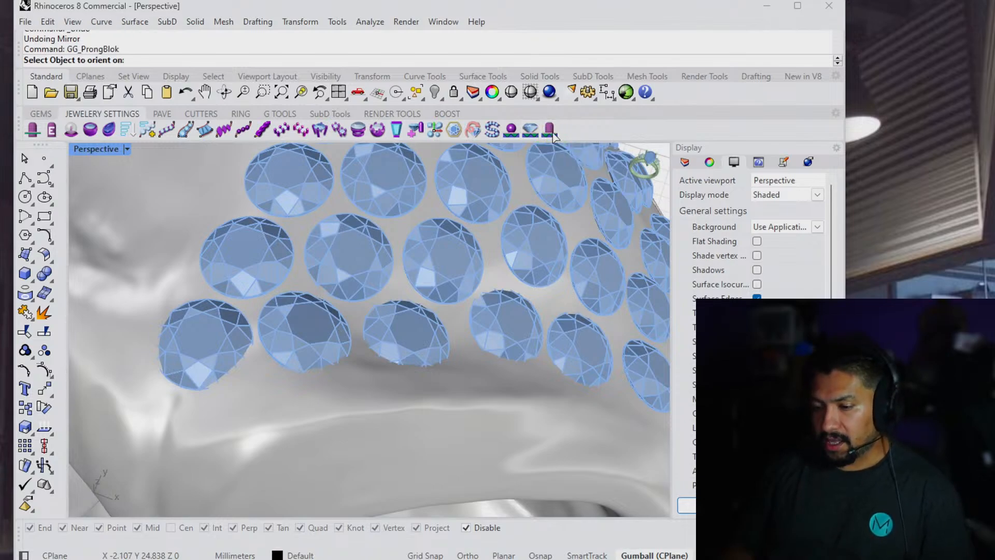
left_click(246, 405)
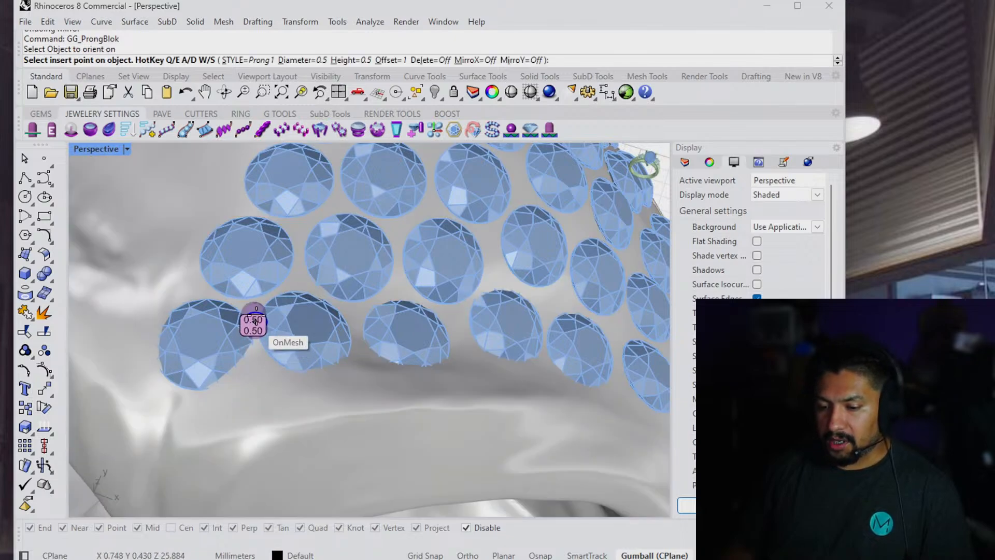
right_click_drag(250, 306, 253, 332)
scroll(252, 336, "up", 5)
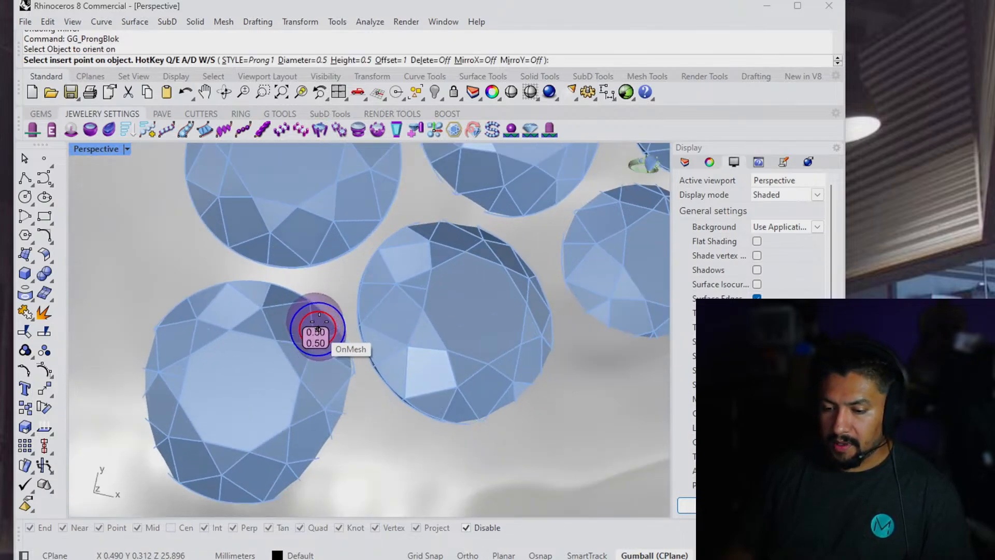
right_click_drag(318, 295, 329, 300)
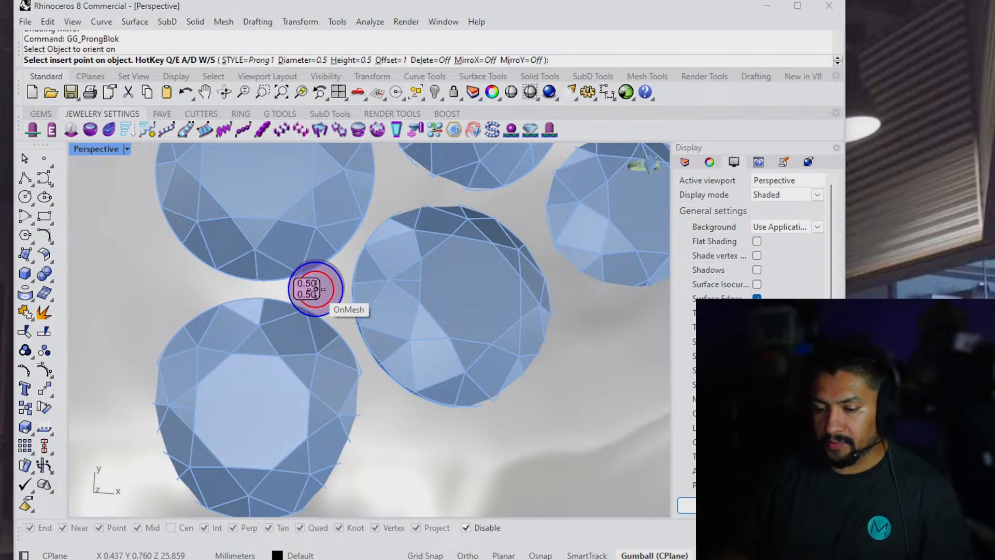
scroll(341, 285, "down", 9)
right_click_drag(349, 342, 372, 291, "shift")
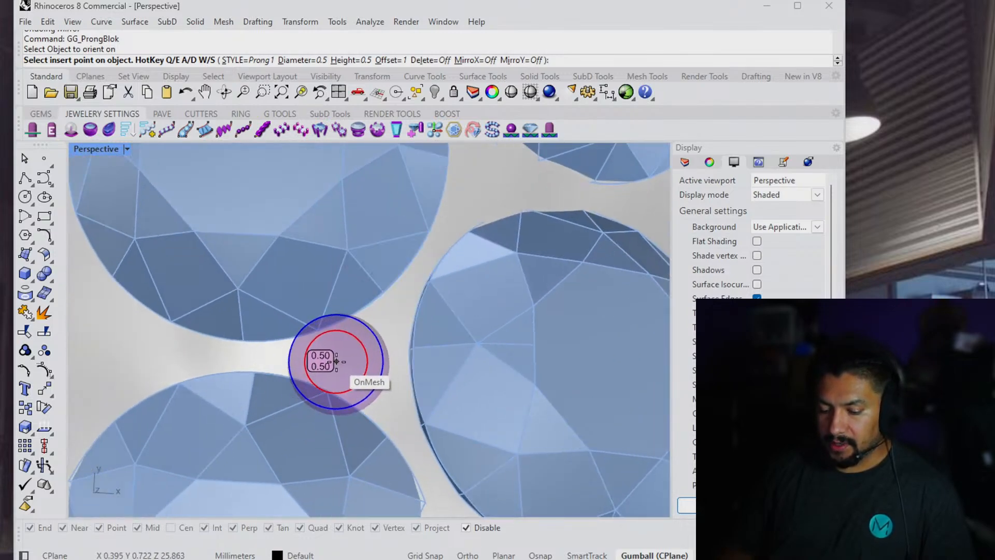
key("Return")
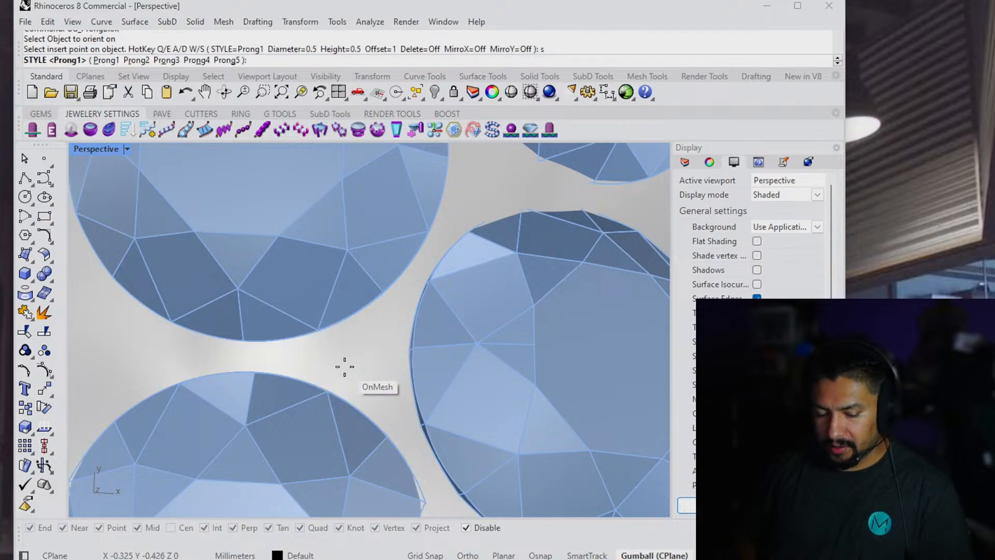
type(".7")
key("Return")
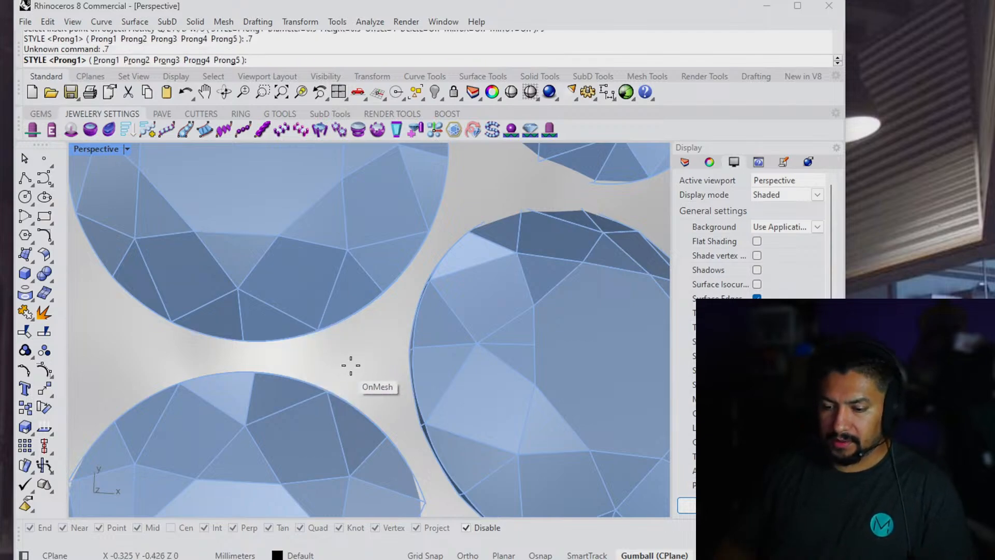
scroll(353, 357, "down", 3)
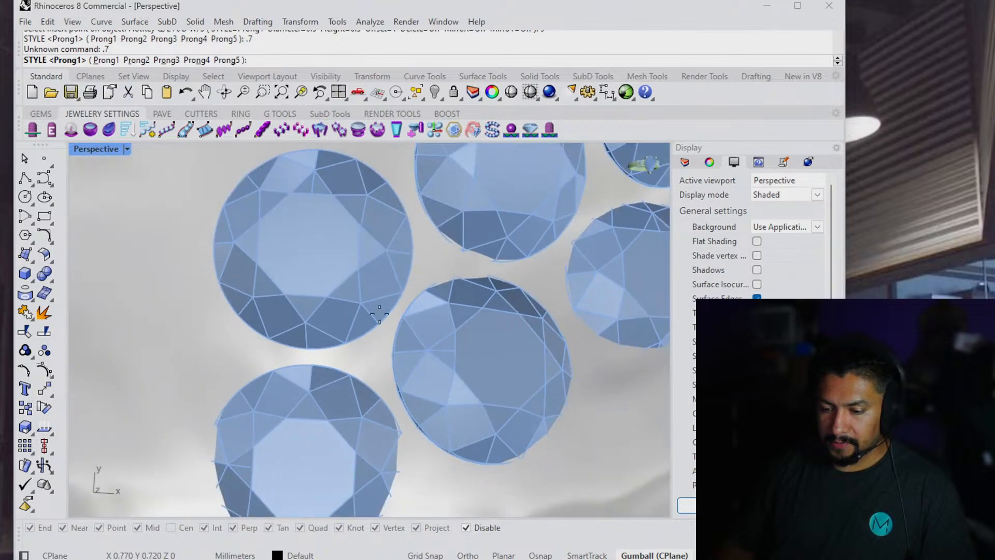
key("Return")
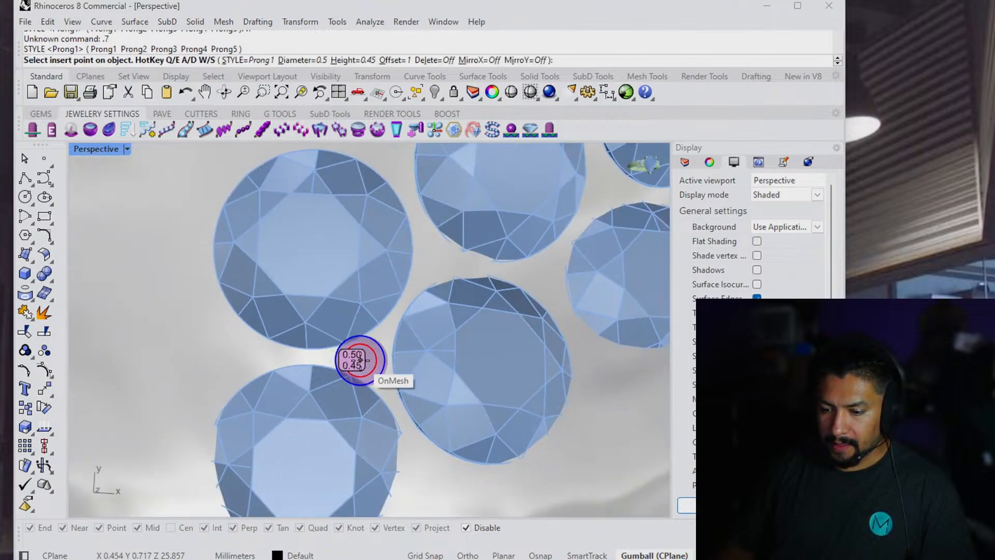
Set the prong diameter to 0.7 and check the prong's fit between the stones.
scroll(362, 361, "up", 2)
scroll(361, 360, "up", 1)
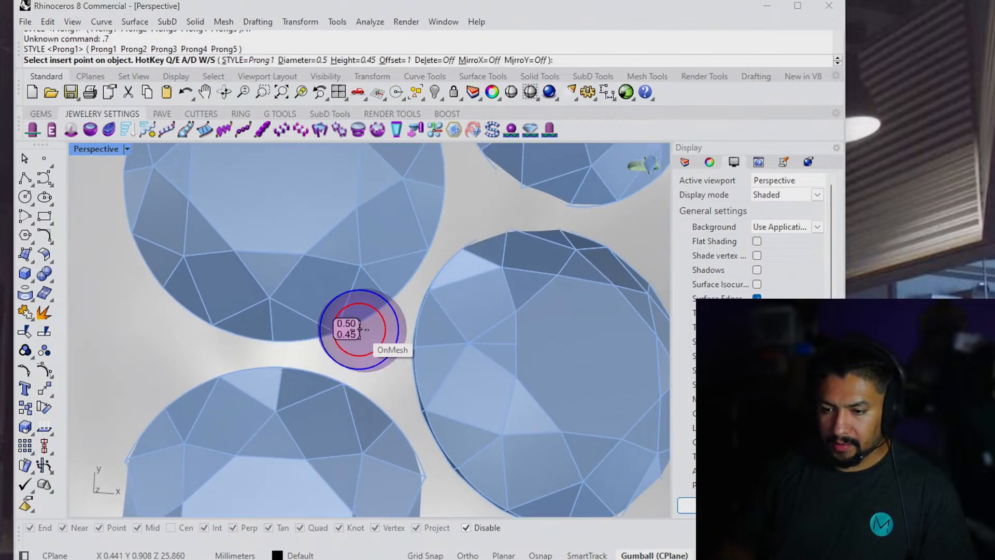
left_click(300, 61)
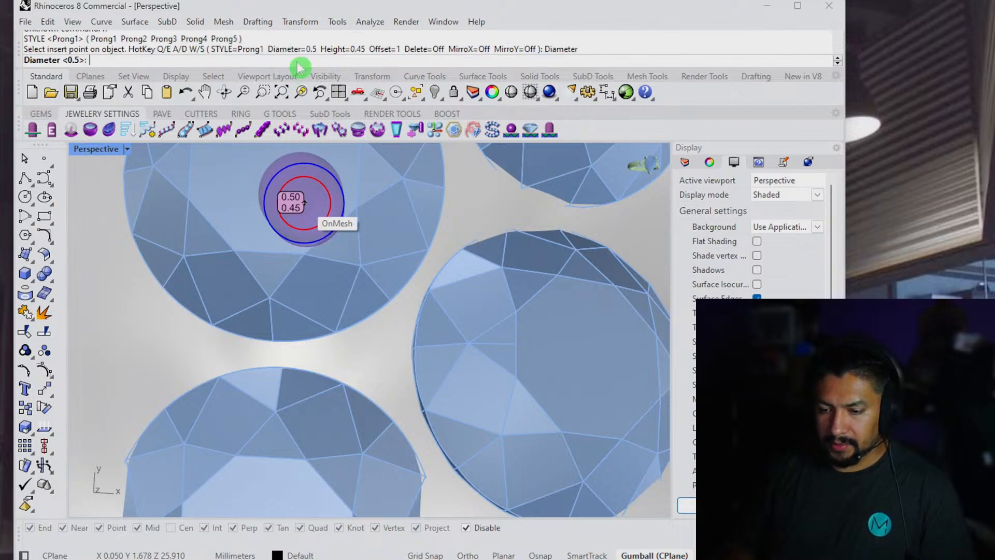
type(".7")
key("Return")
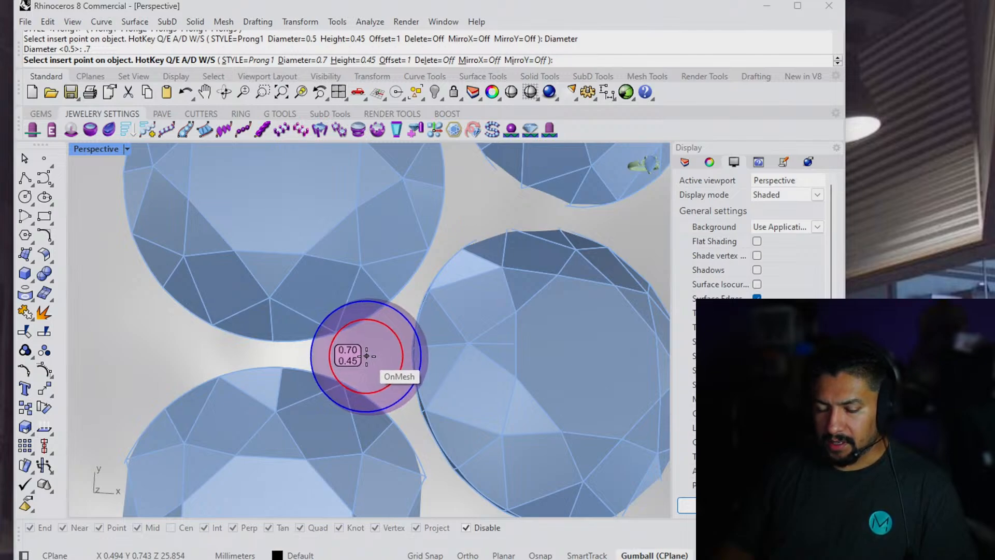
right_click_drag(367, 356, 363, 207)
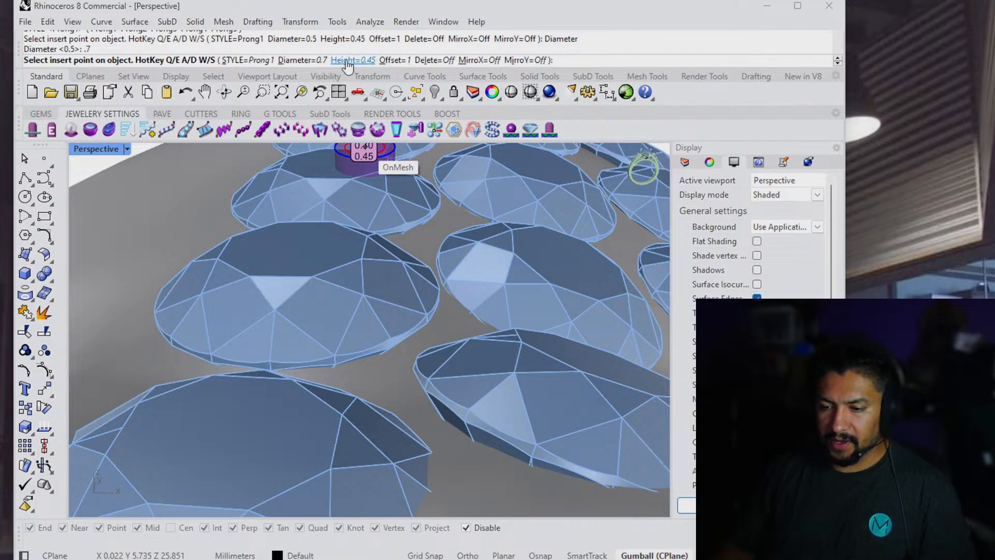
right_click_drag(389, 355, 353, 430)
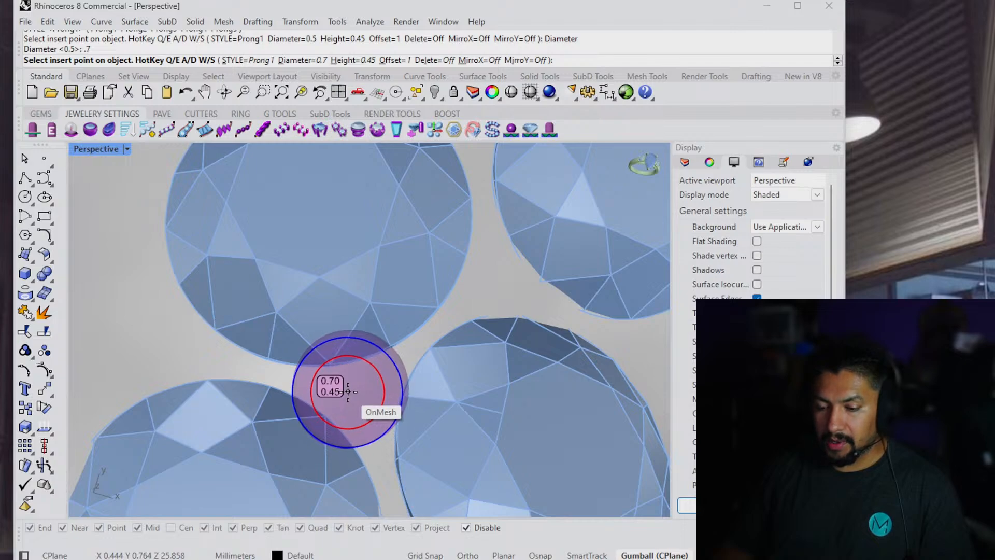
Place three 0.7 mm prongs around the lowest stone of the centre column.
left_click(349, 392)
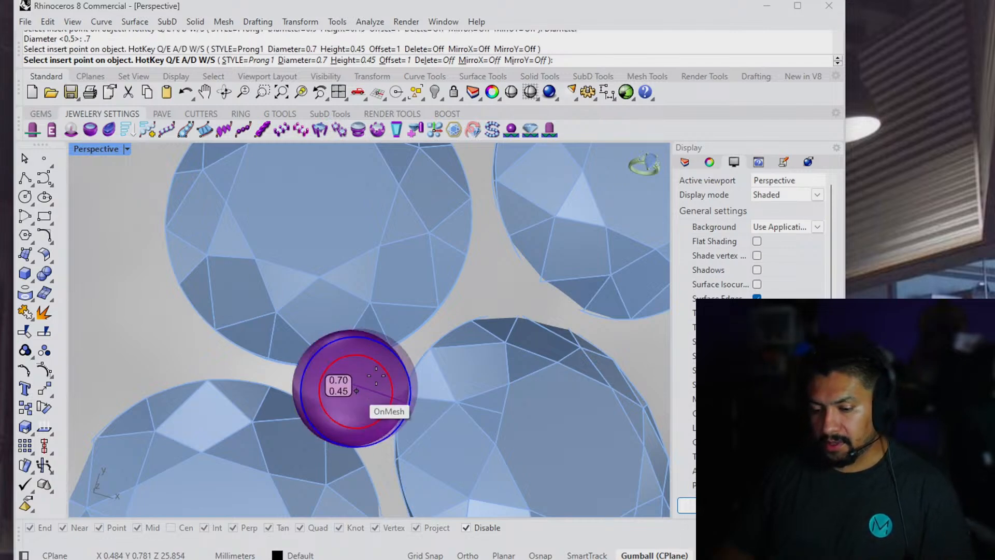
right_click_drag(333, 388, 404, 270)
right_click_drag(315, 408, 349, 506)
left_click(384, 358)
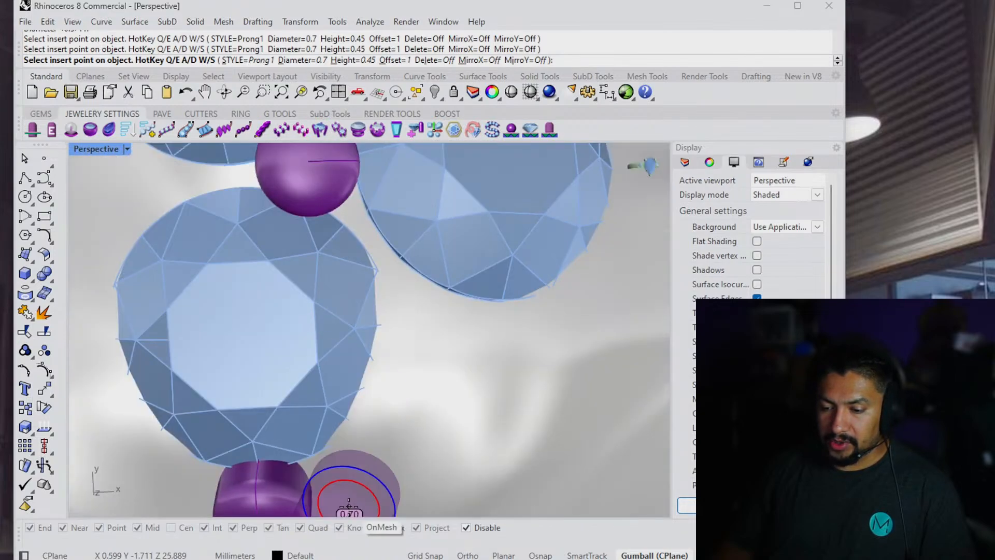
left_click(422, 314)
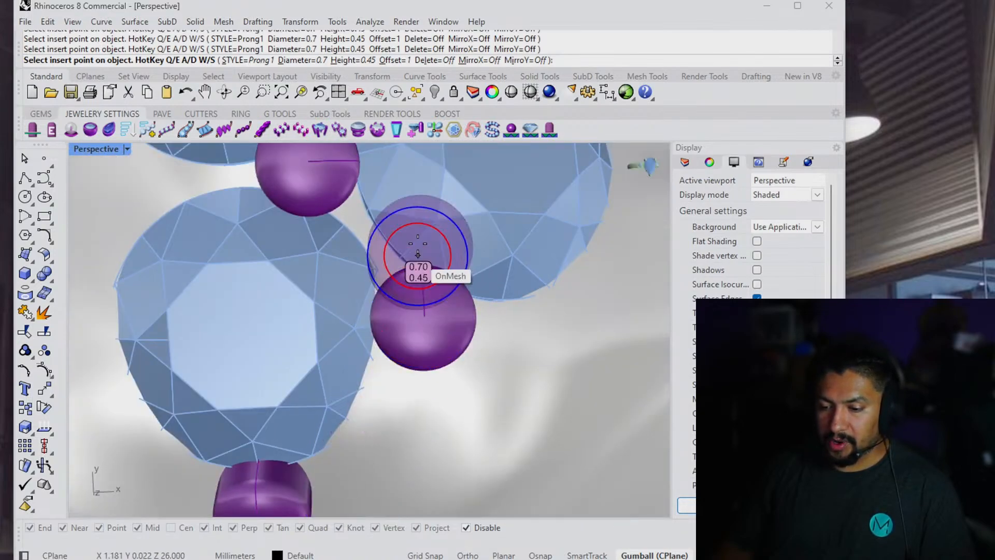
Place another 0.7 mm prong in the next gap up the centre column and finish the prong placement.
right_click_drag(418, 243, 413, 329)
right_click_drag(388, 221, 379, 321, "shift")
scroll(282, 233, "down", 12)
right_click_drag(333, 373, 360, 505, "shift")
right_click_drag(292, 367, 289, 401)
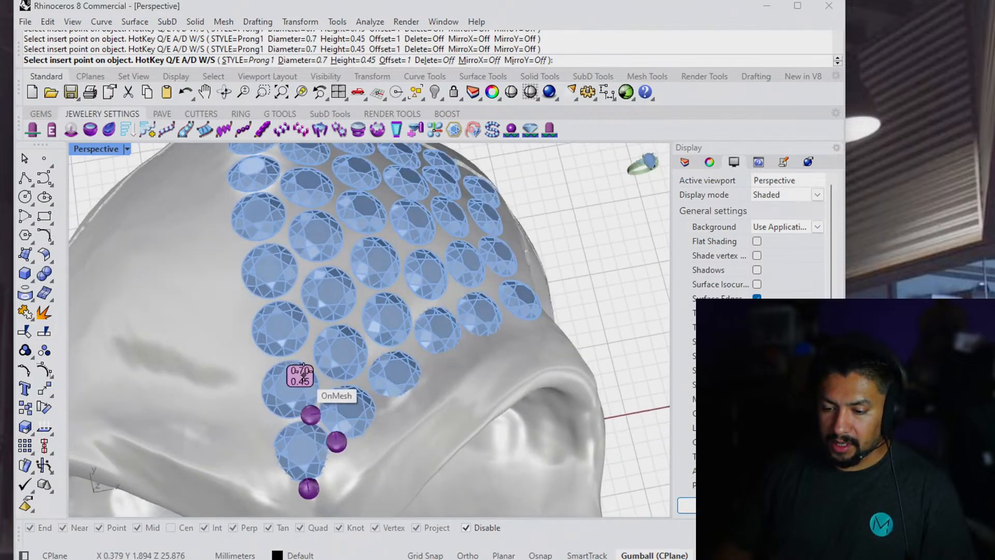
scroll(303, 374, "up", 8)
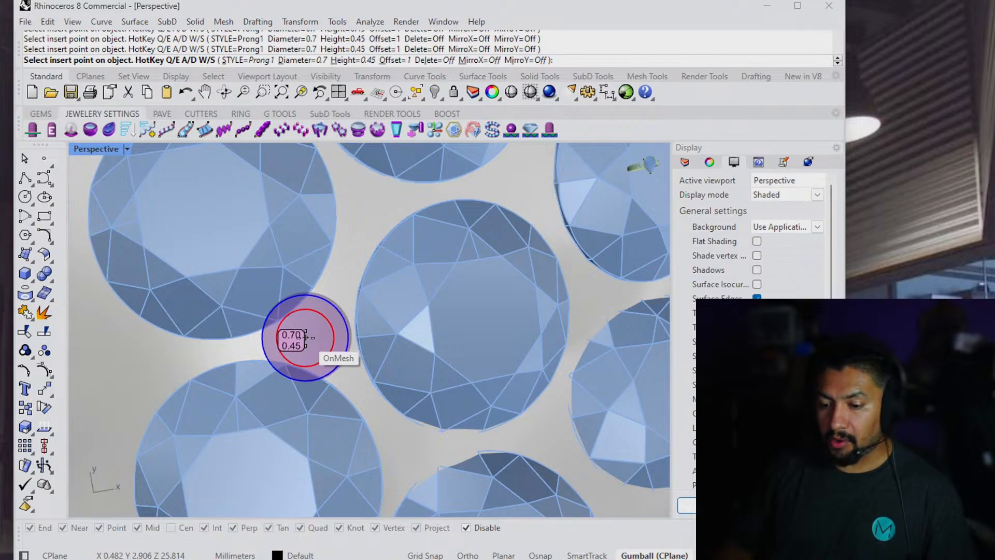
left_click(306, 338)
scroll(326, 321, "down", 4)
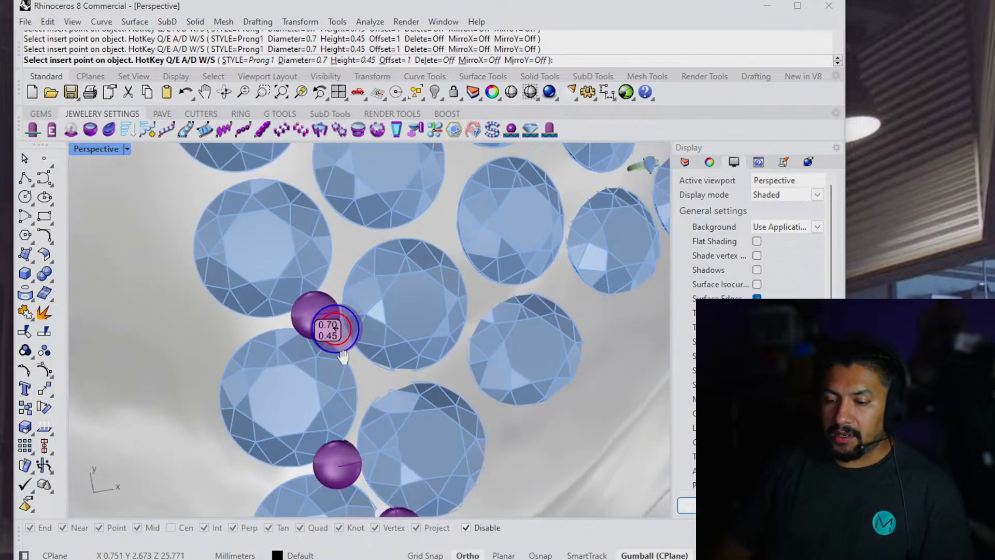
key("Return")
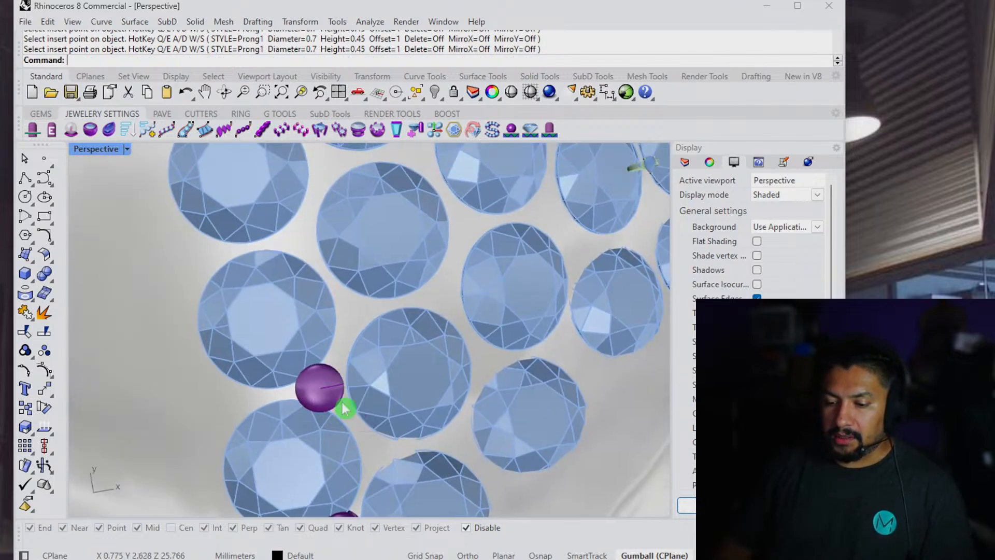
Hide the Purple layer holding the prongs and review the paved half of the forehead.
left_click(684, 162)
left_click(765, 271)
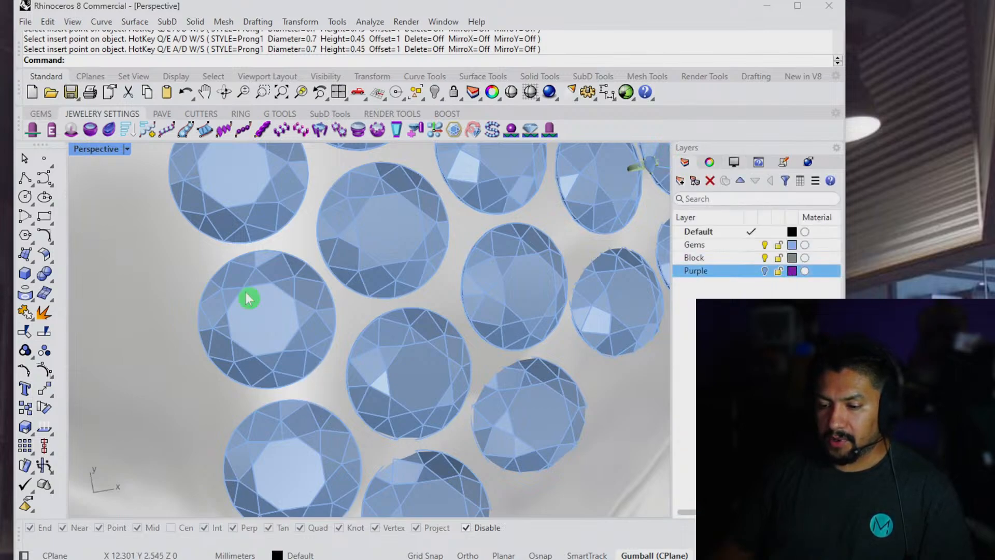
scroll(264, 308, "down", 10)
right_click_drag(277, 371, 210, 294)
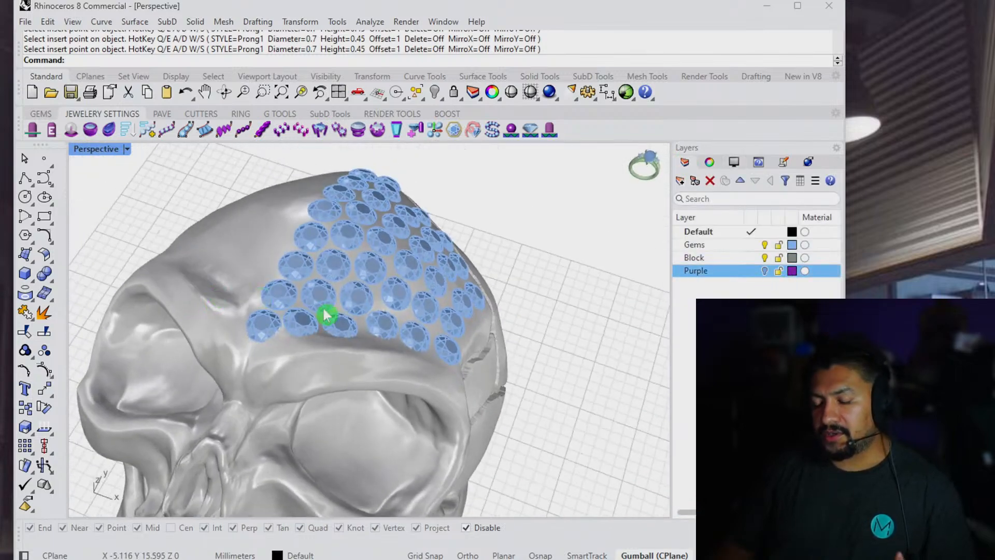
Group all the stones on the forehead and select the group to check that they are joined.
right_click_drag(361, 315, 413, 358)
left_click_drag(295, 194, 549, 429)
right_click_drag(549, 429, 331, 226)
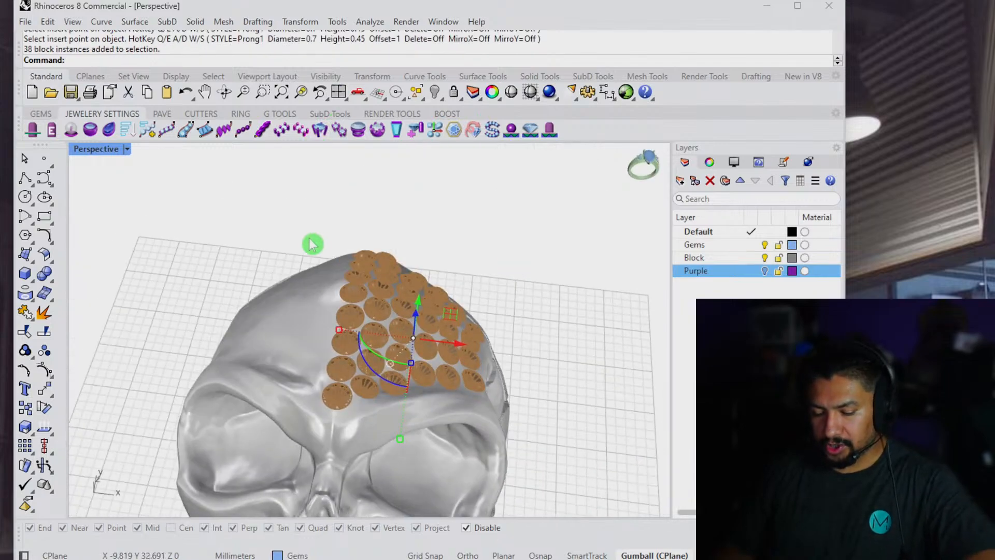
key("ctrl+g")
left_click(422, 241)
scroll(382, 369, "up", 10)
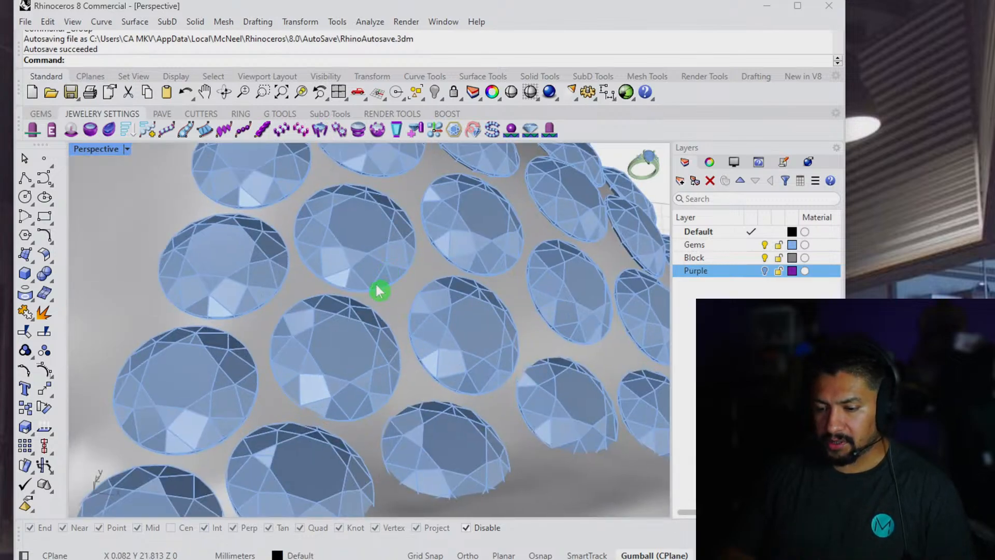
left_click(259, 353)
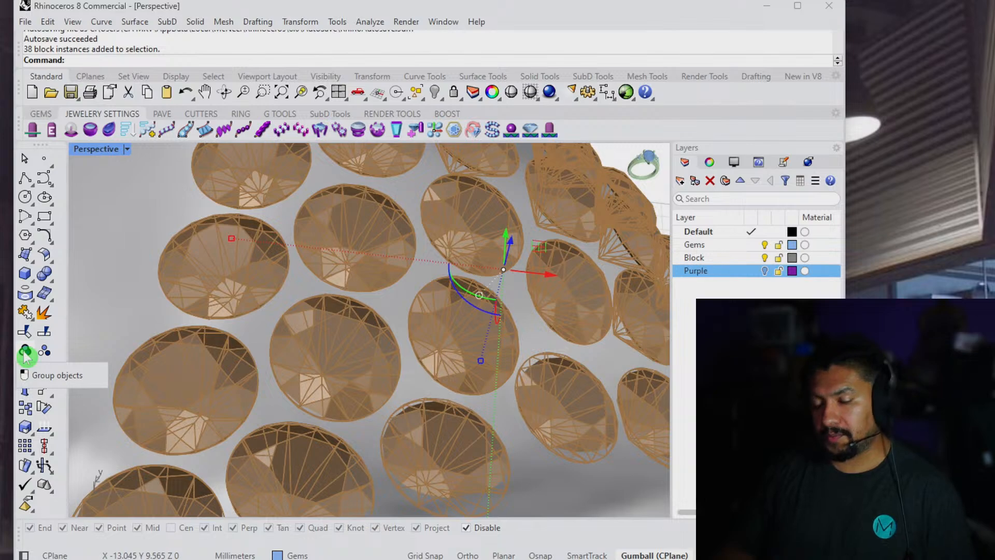
scroll(293, 311, "down", 8)
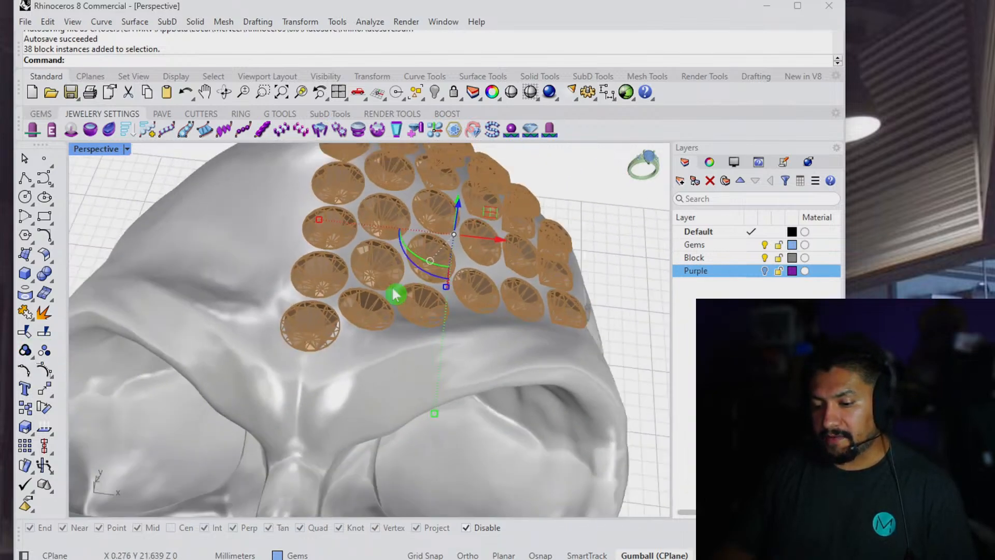
right_click_drag(394, 294, 395, 318)
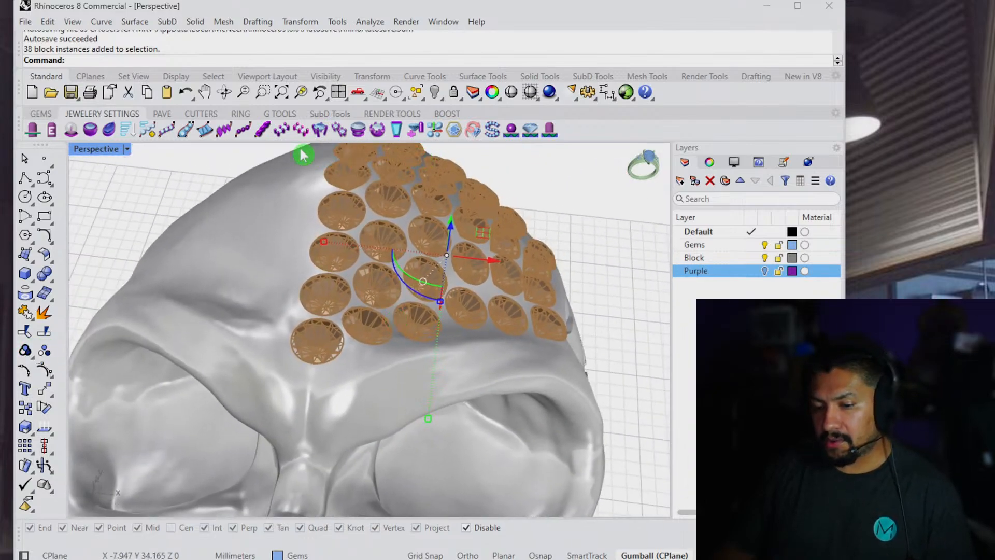
Make Gems the current layer and hide the Default layer holding the skull, leaving the grouped stones selected.
left_click(198, 114)
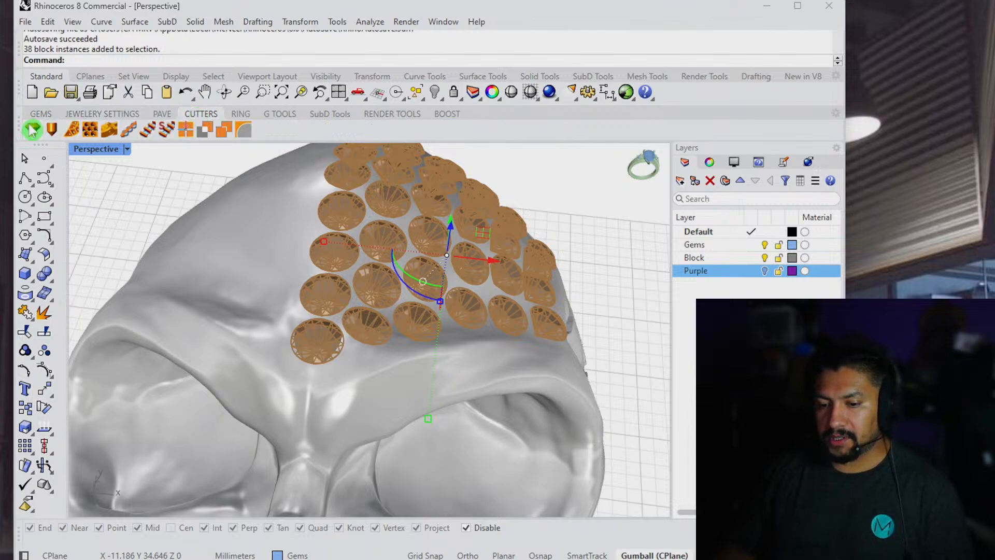
left_click(752, 245)
left_click(763, 231)
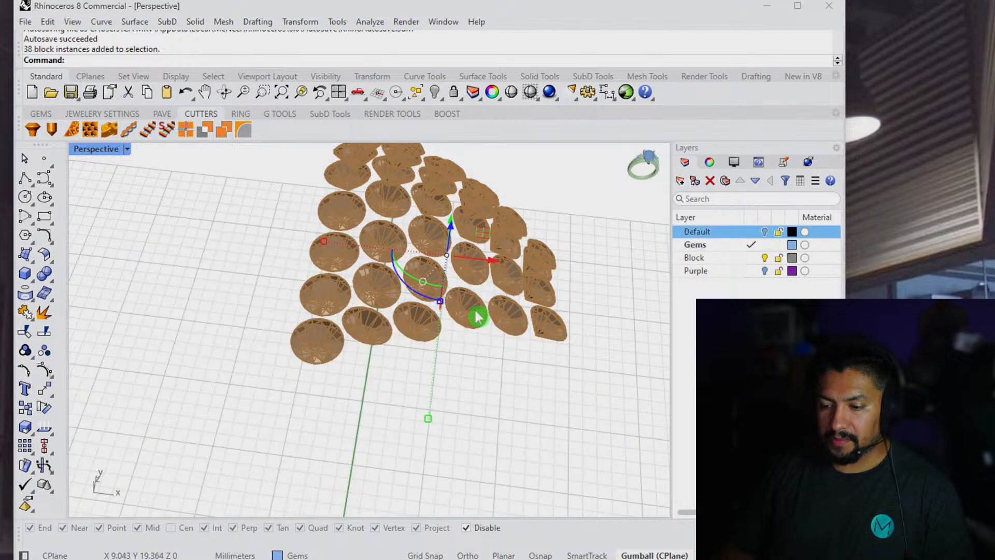
right_click_drag(478, 317, 405, 297)
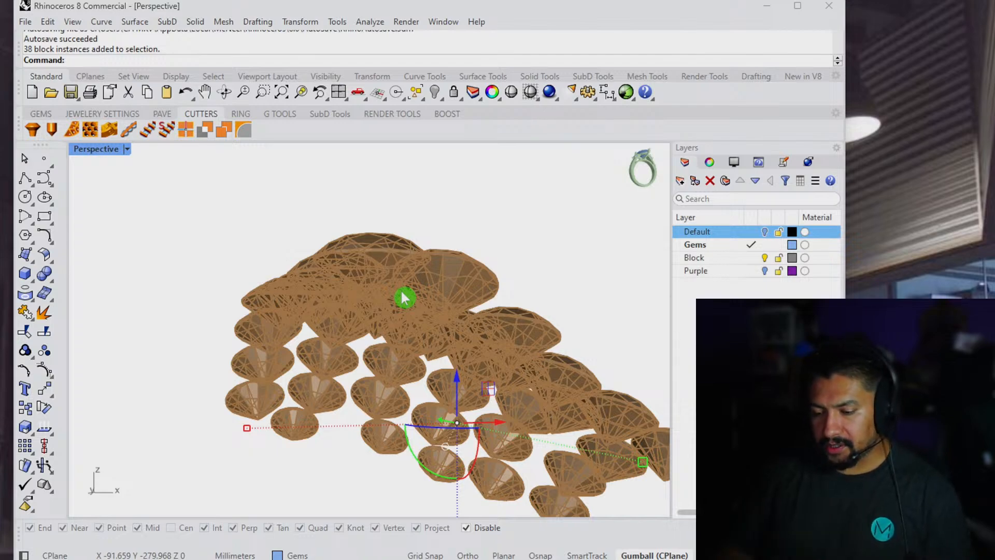
right_click_drag(405, 298, 538, 342)
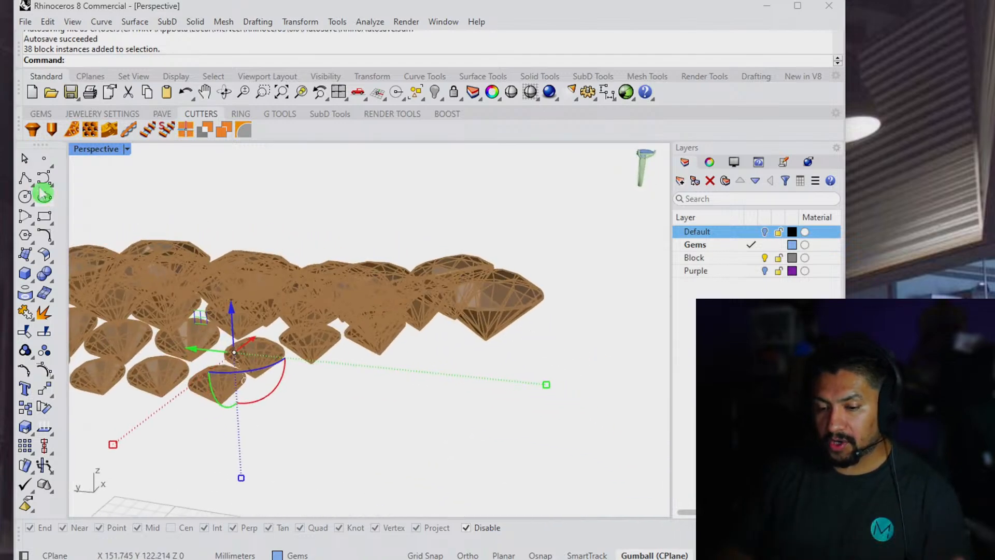
left_click(34, 130)
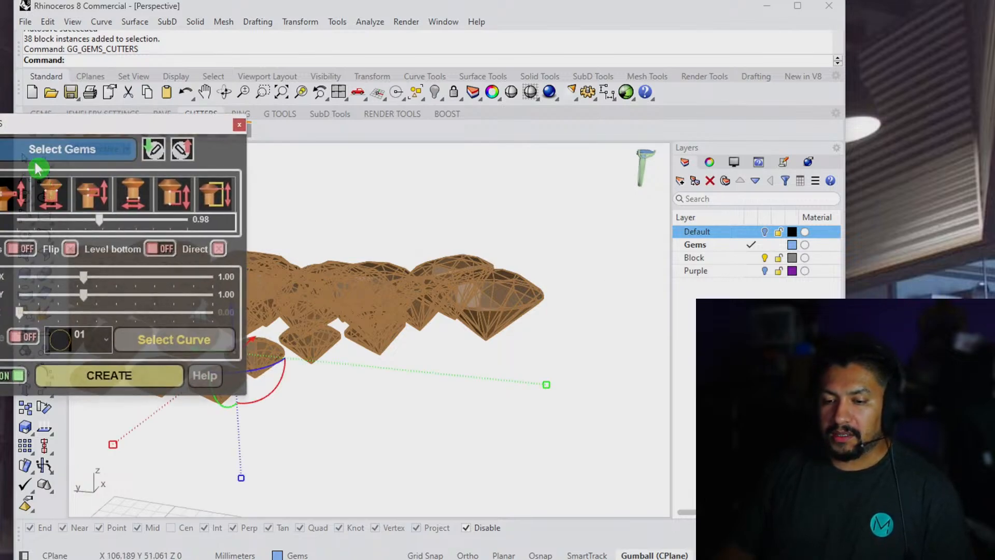
left_click(41, 154)
left_click_drag(100, 127, 323, 231)
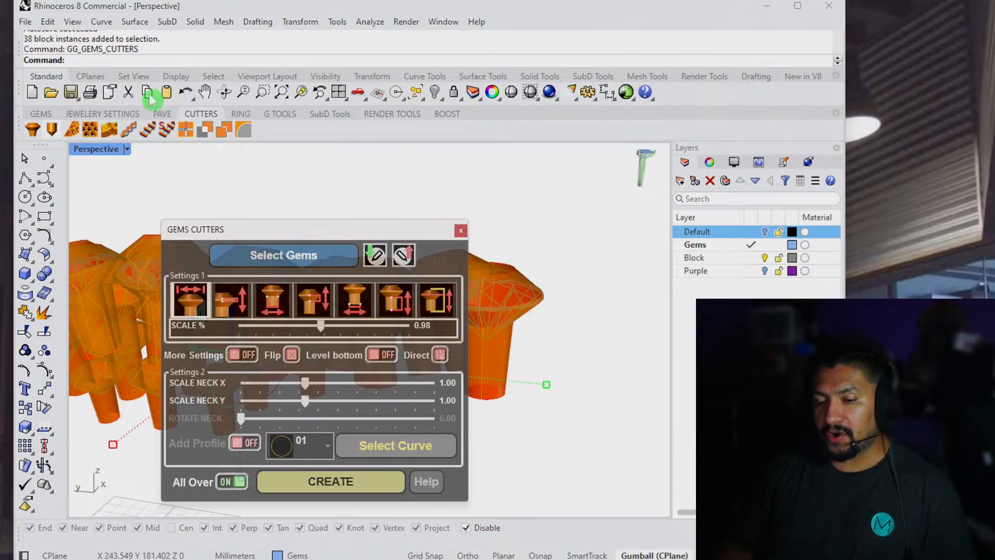
left_click(461, 230)
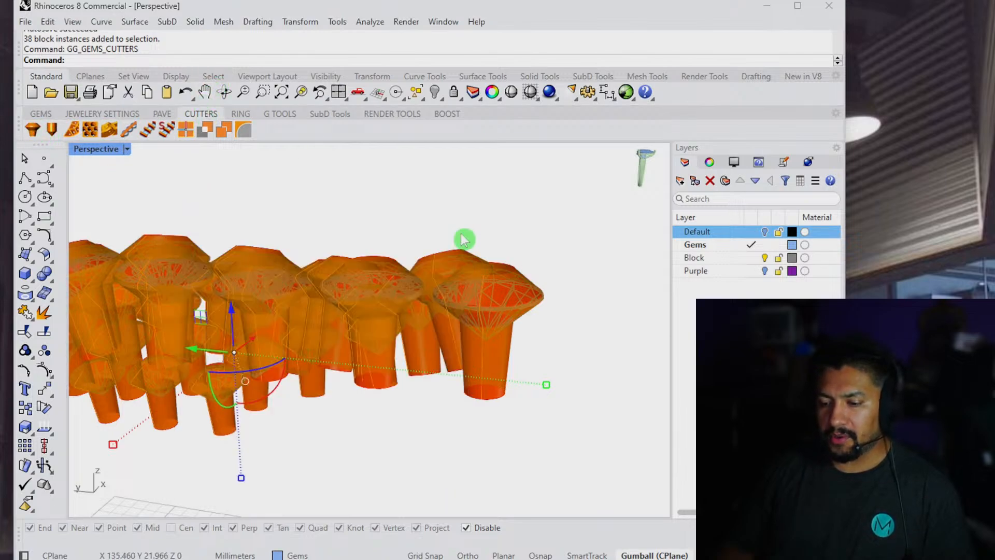
Reselect the grouped stones and preview Gems Cutters on them, with the settings window clear of the stones.
left_click(523, 292)
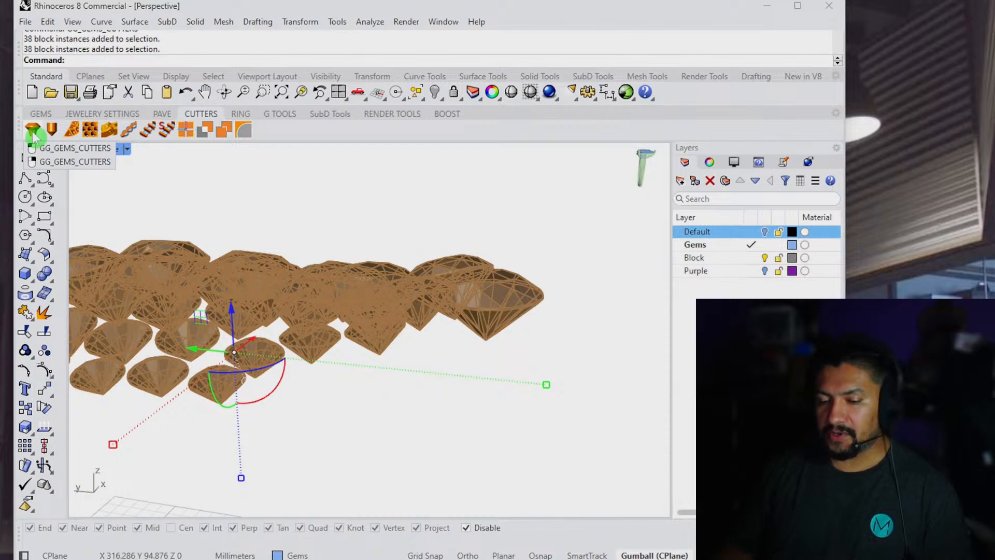
left_click(33, 136)
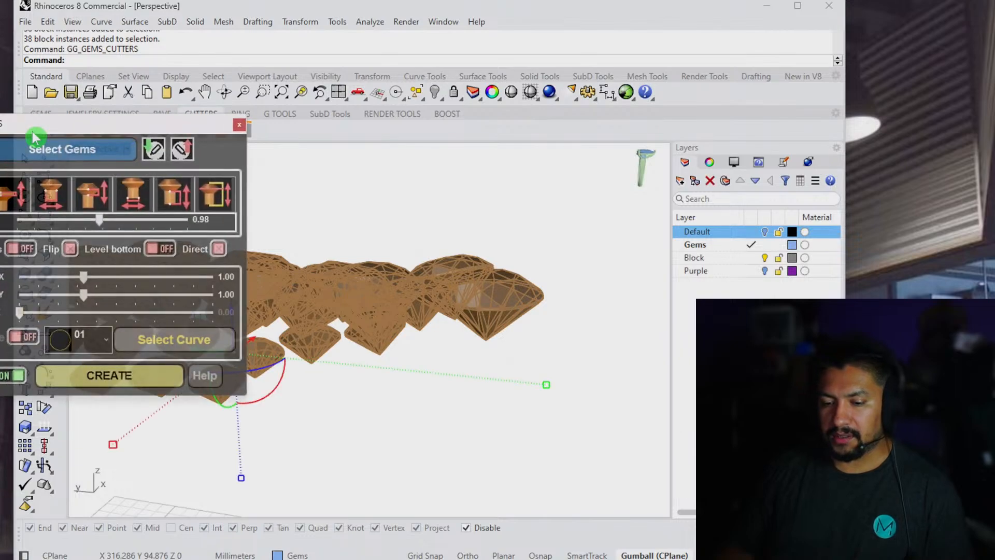
left_click_drag(62, 125, 363, 182)
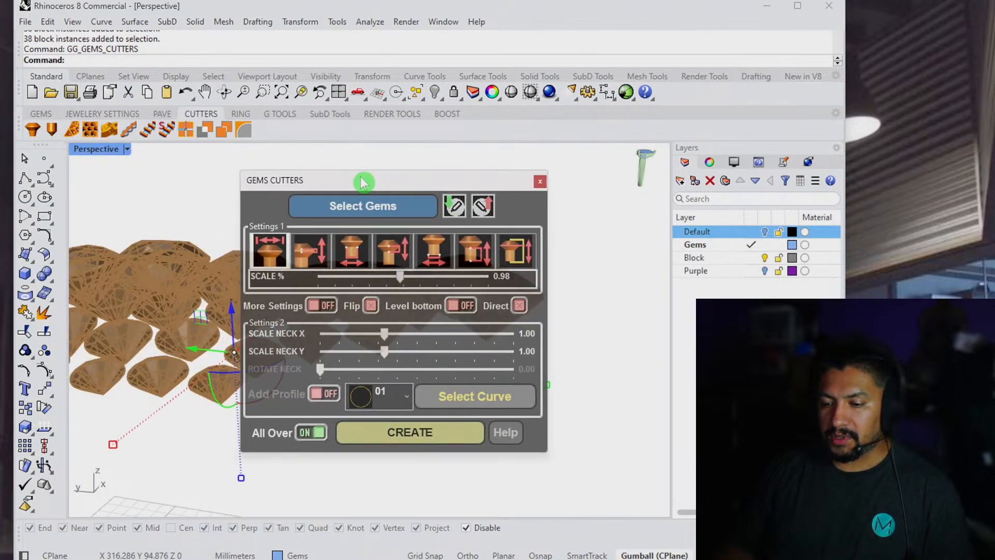
left_click(349, 207)
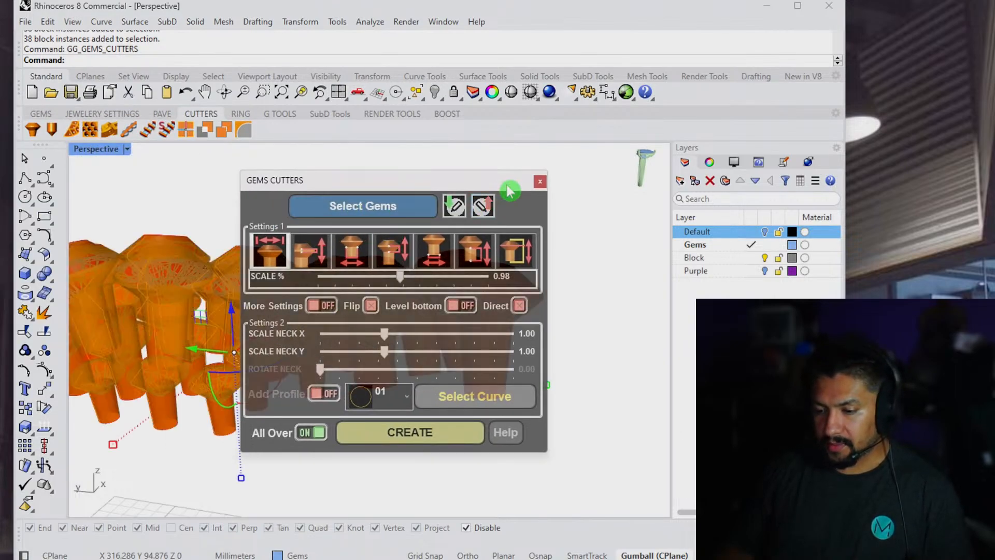
left_click_drag(510, 184, 778, 18)
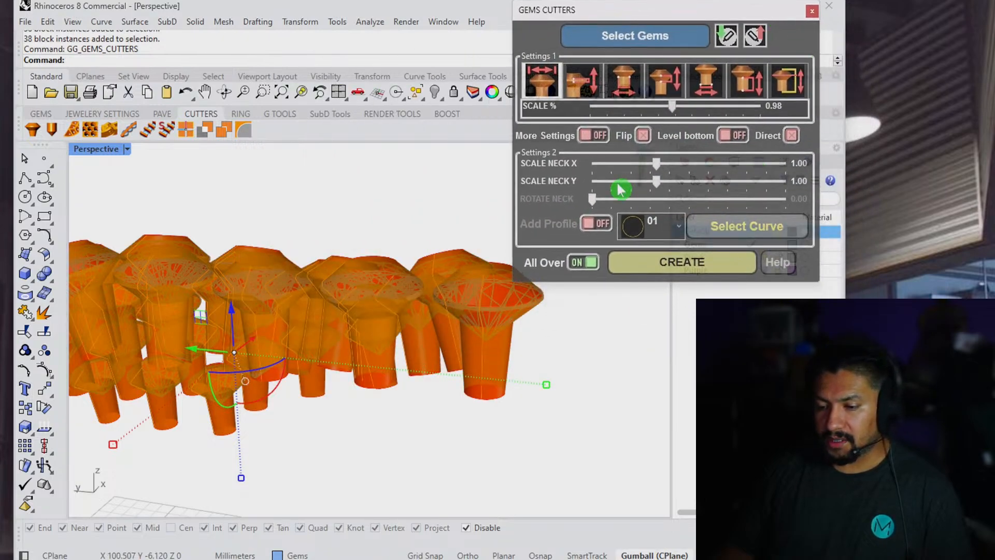
Examine the previewed cutter's profile around the outermost stone in a close side view.
mouse_move(326, 333)
right_mouse_down()
mouse_move(289, 417)
mouse_move(371, 363)
mouse_move(436, 361)
mouse_move(384, 351)
mouse_move(387, 358)
mouse_move(404, 336)
mouse_move(315, 340)
right_mouse_up()
scroll(406, 334, "up", 12)
scroll(407, 334, "up", 5)
scroll(316, 340, "down", 3)
right_click_drag(317, 414, 311, 501, "shift")
right_click_drag(327, 370, 304, 349, "shift")
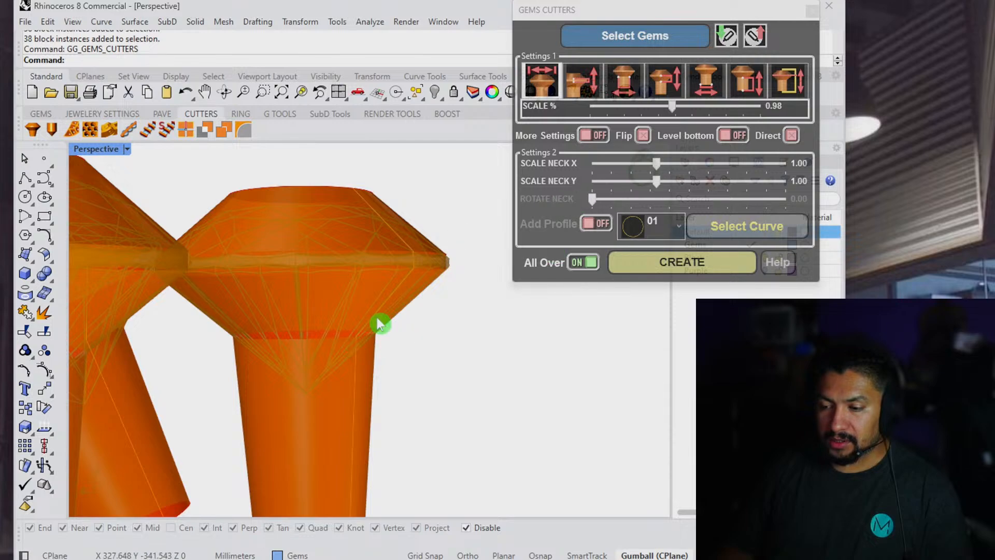
right_click_drag(411, 306, 475, 295)
right_click_drag(404, 284, 410, 262, "ctrl")
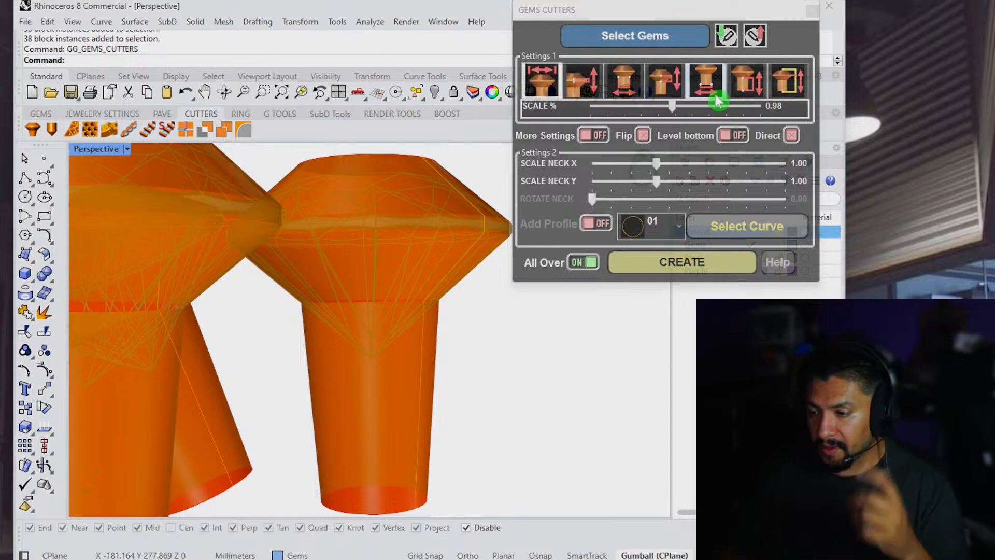
Try a lower depth of 0.78 and a Z offset of 0.14 on the previewed gem cutters.
left_click(737, 93)
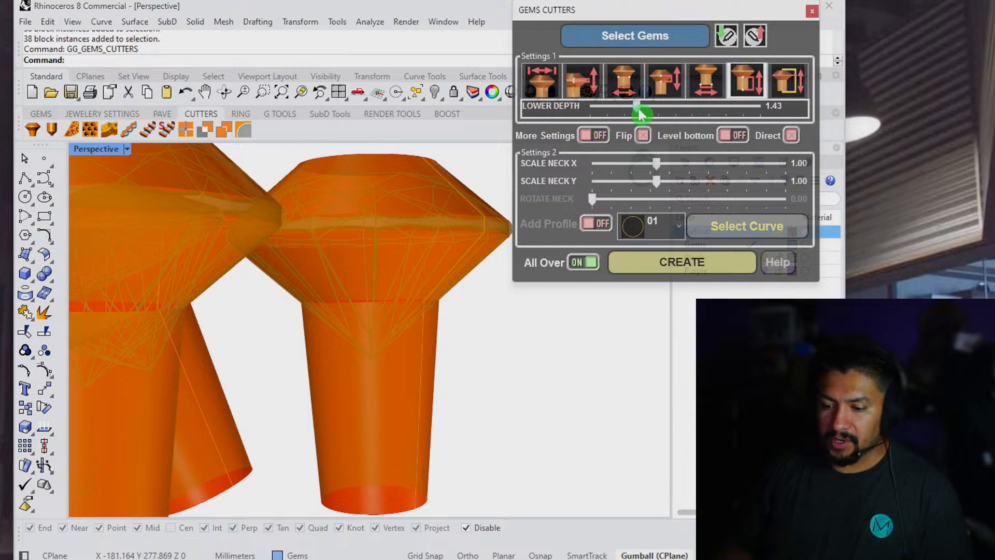
left_click_drag(641, 113, 620, 118)
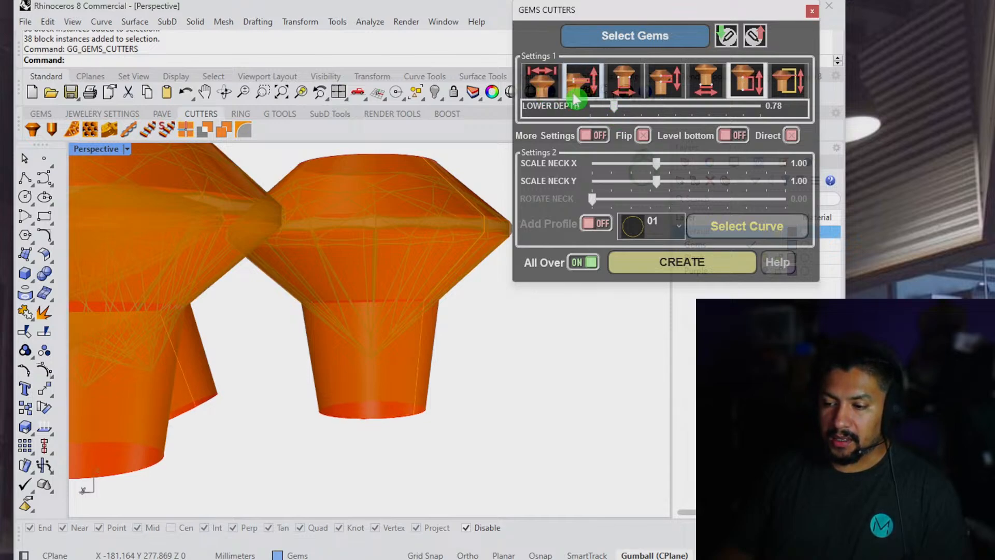
left_click(787, 94)
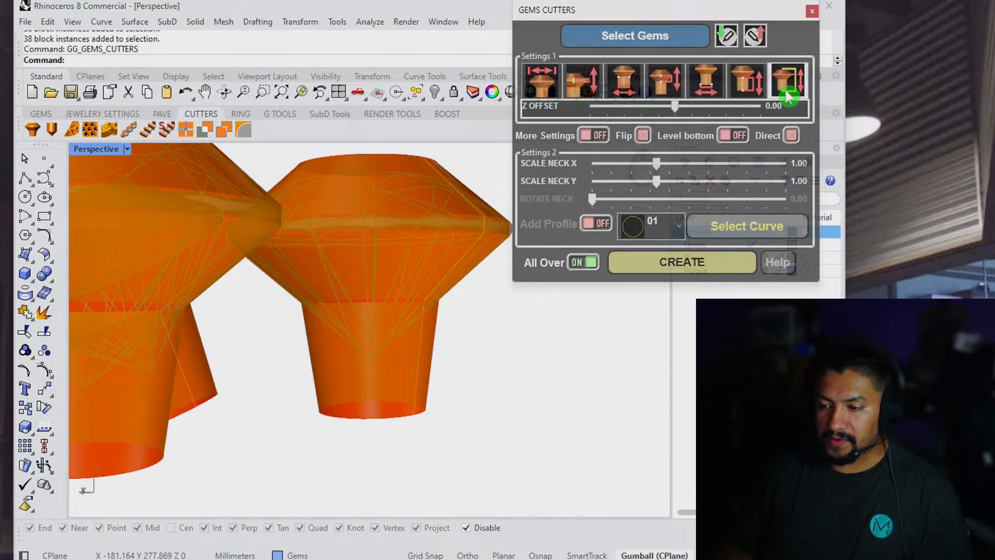
left_click_drag(677, 113, 681, 109)
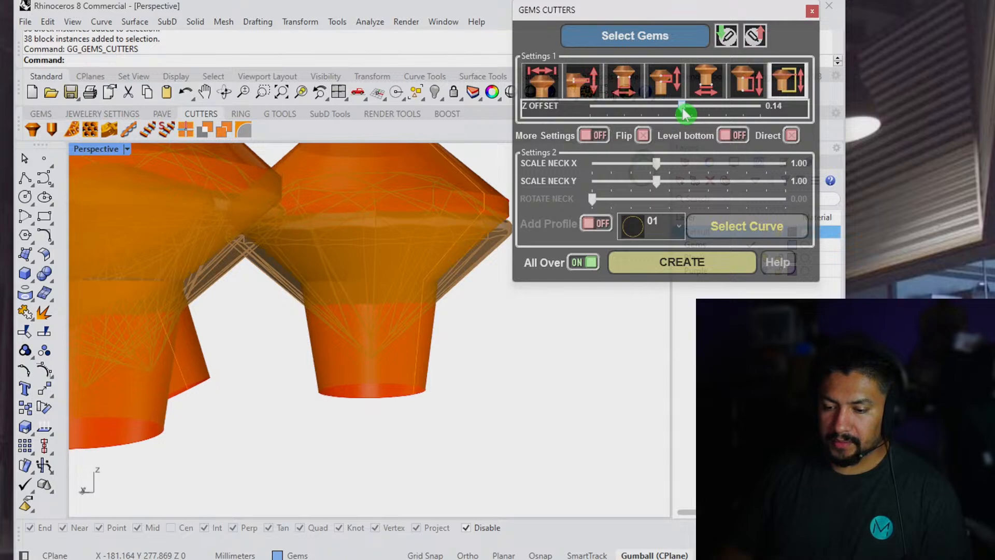
left_click(504, 436)
scroll(510, 431, "down", 2)
right_click_drag(511, 449, 512, 453, "shift")
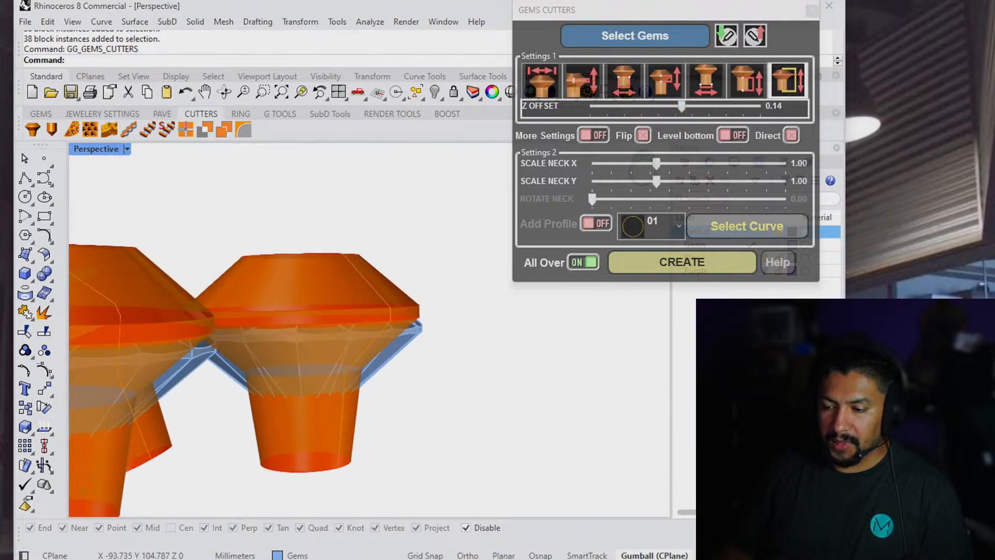
Show the Default layer again to compare the cutters with the skull, and close Gems Cutters without creating them.
left_click_drag(689, 19, 493, 12)
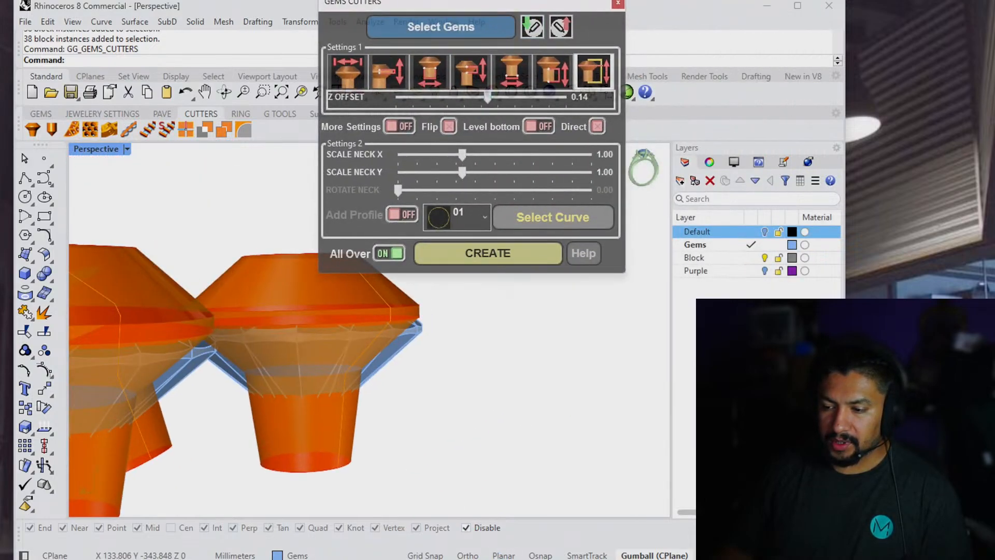
left_click(765, 232)
right_click_drag(331, 380, 414, 306)
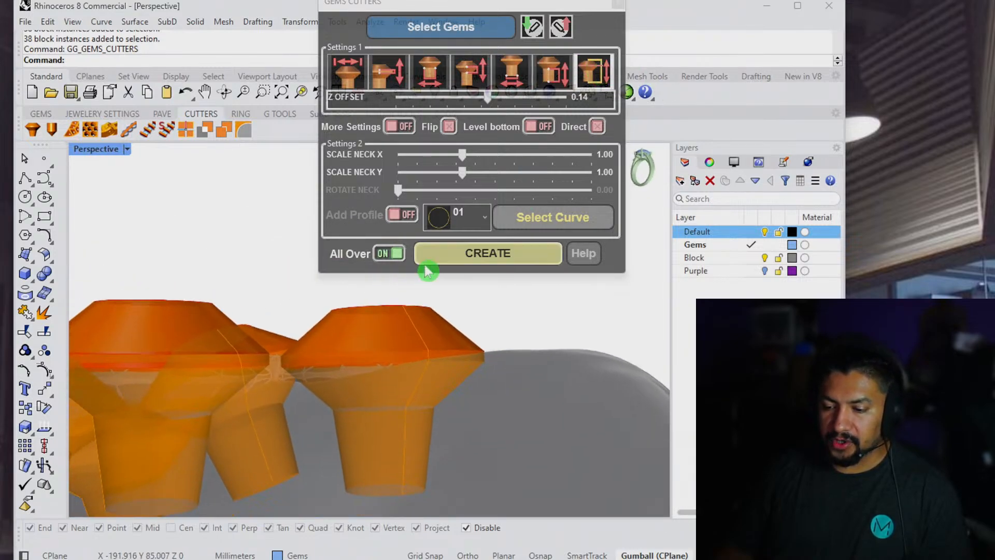
left_click(620, 7)
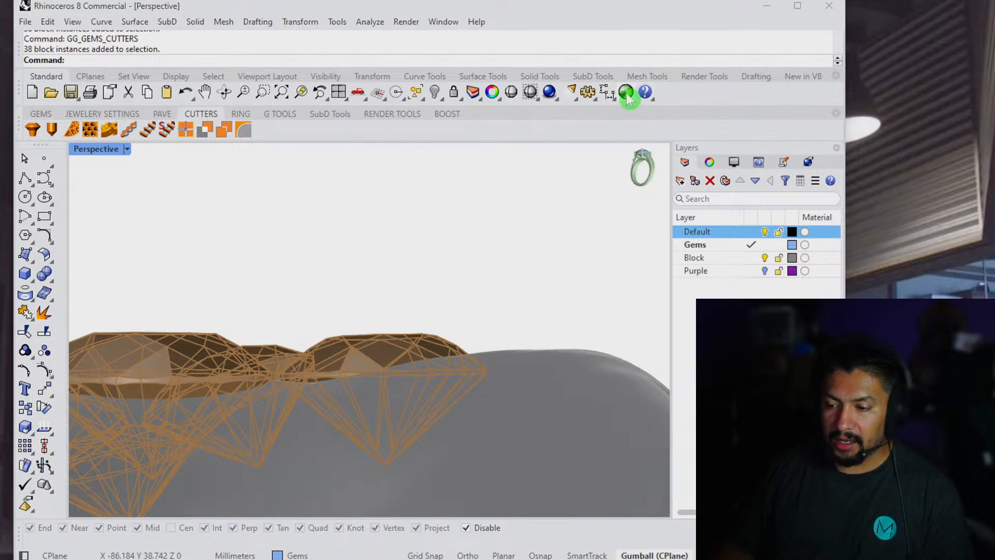
Load the selected stones into Gems Cutters Spire and set the cutters' Move Z to 0.42.
left_click(52, 132)
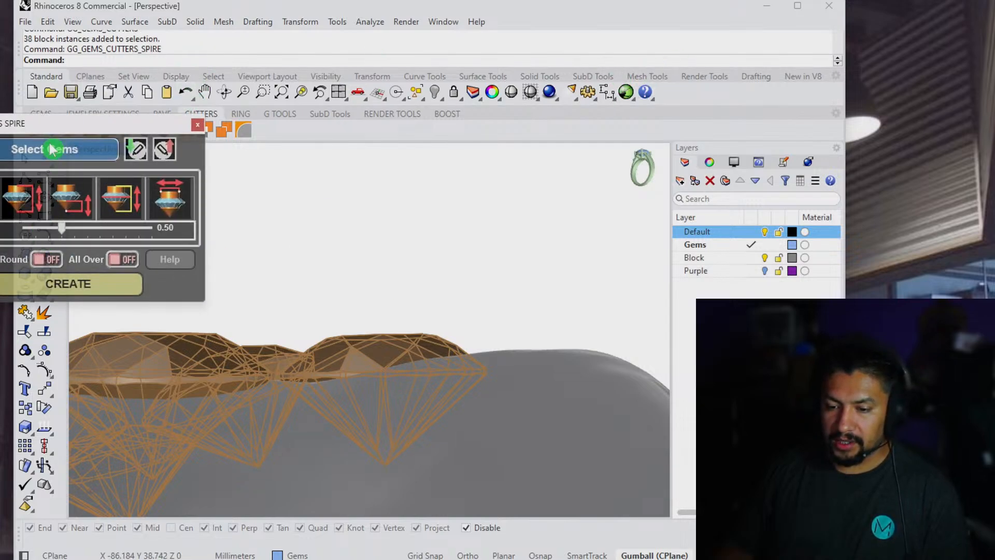
left_click_drag(52, 149, 378, 64)
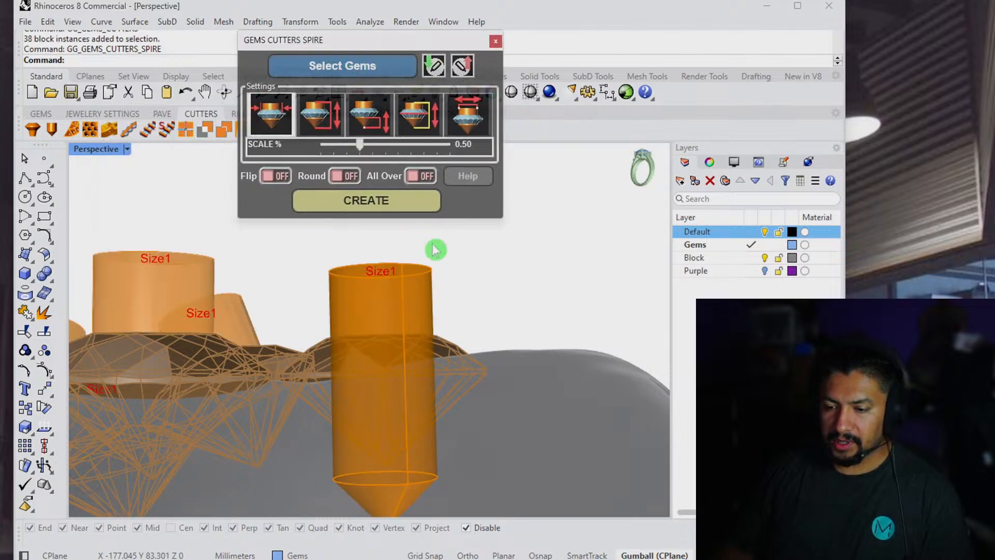
mouse_move(435, 250)
right_mouse_down()
mouse_move(493, 326)
mouse_move(493, 366)
mouse_move(437, 399)
mouse_move(467, 348)
mouse_move(502, 342)
mouse_move(520, 318)
right_mouse_up()
left_click(476, 129)
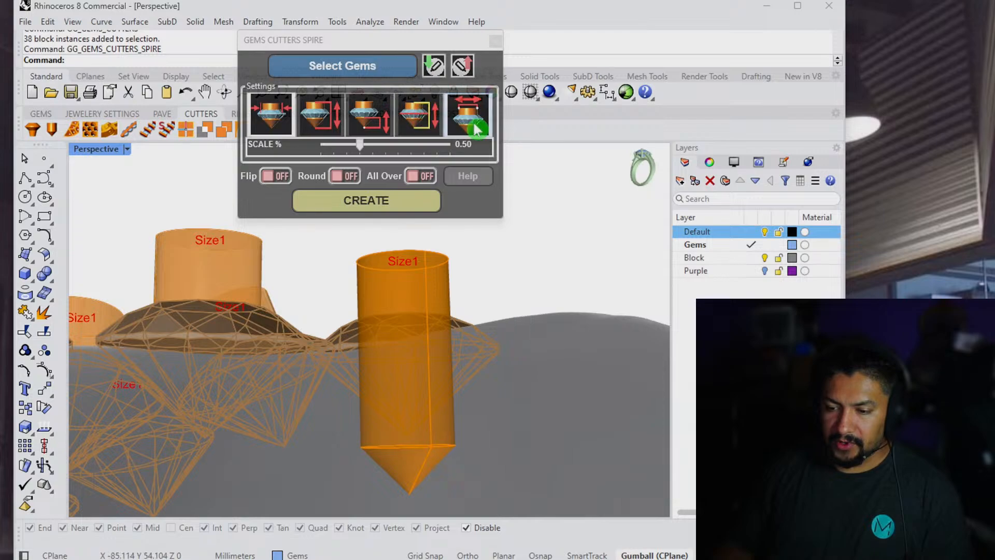
left_click(418, 114)
left_click(380, 155)
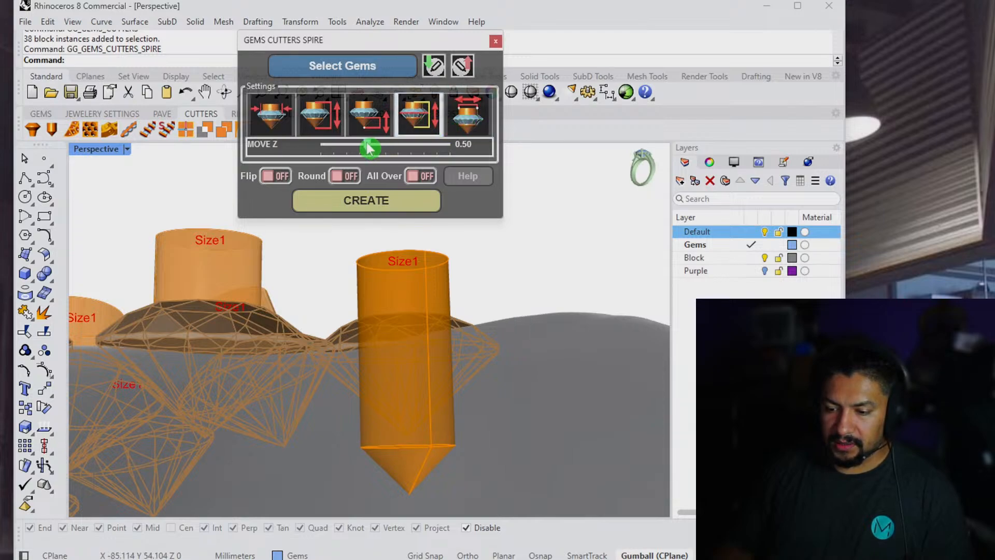
left_click_drag(368, 149, 368, 144)
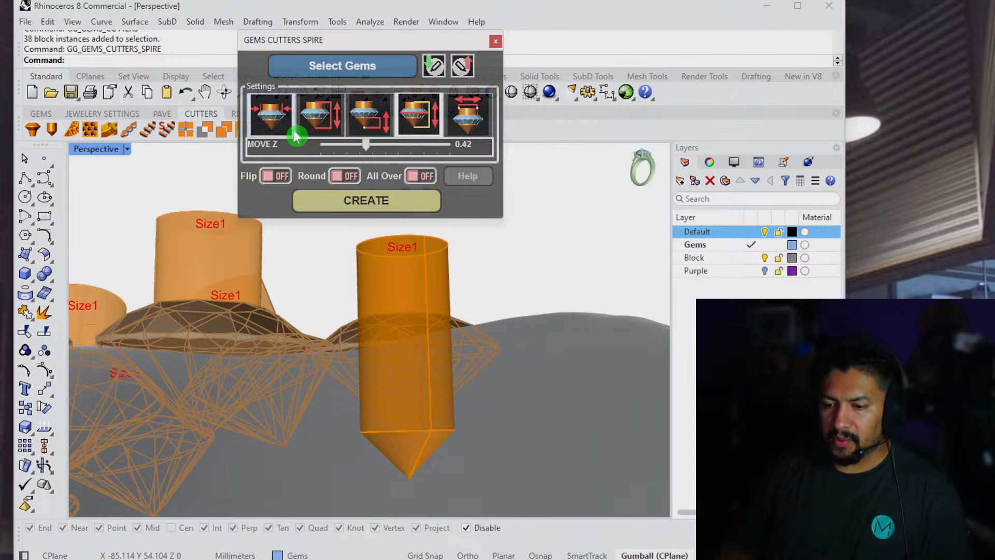
Set the spire cutters' scale to 0.67, create them for all the stones and close the cutter settings.
left_click(276, 118)
left_click_drag(366, 149, 387, 150)
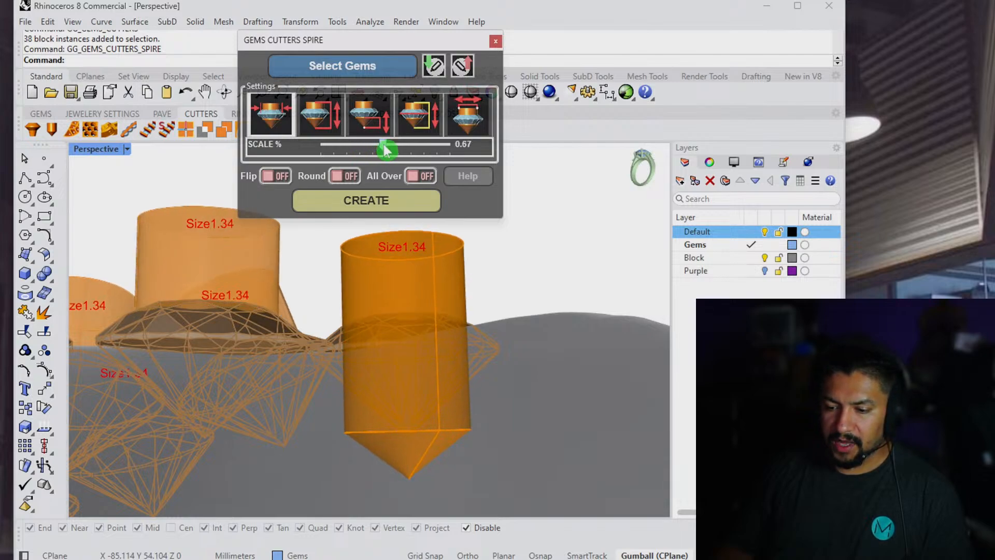
left_click(429, 201)
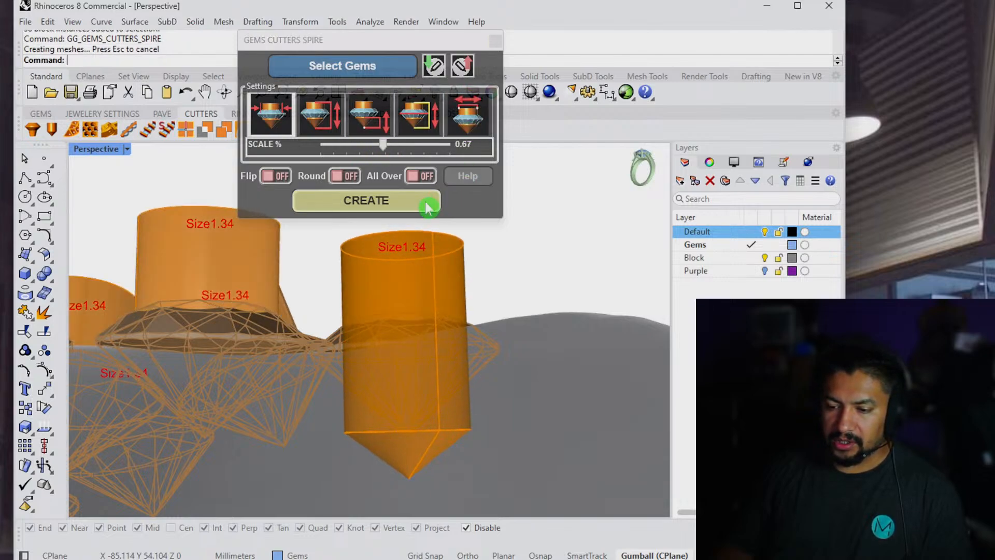
left_click(496, 43)
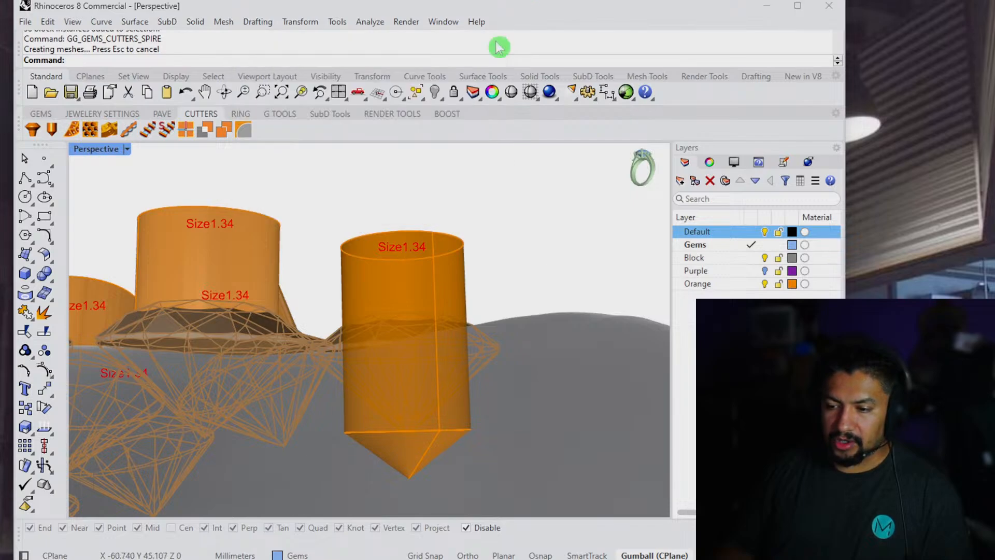
Examine the created spire cutters over the skull's forehead stones from several angles and check that they select as one set.
right_click_drag(527, 192, 278, 338)
scroll(278, 339, "down", 12)
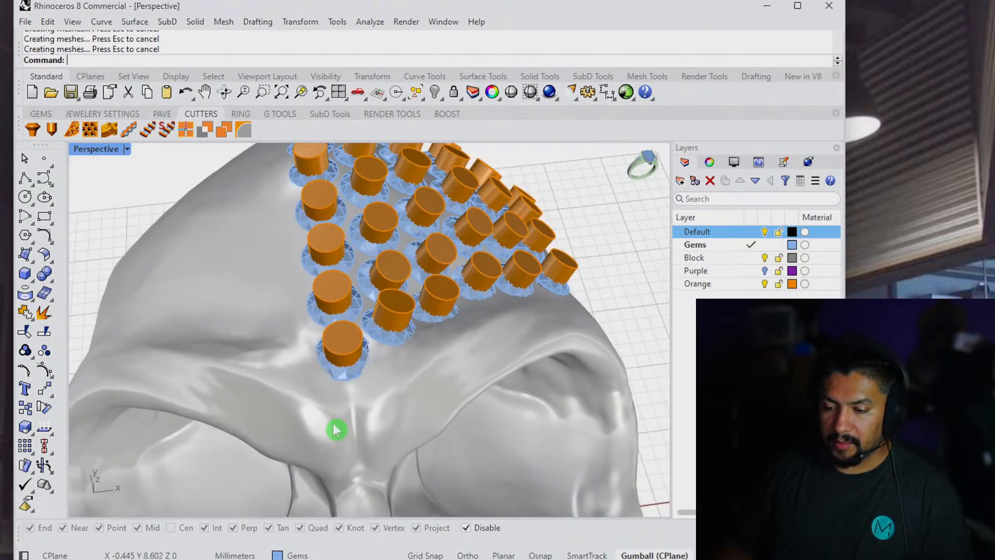
right_click_drag(335, 431, 223, 467, "shift")
right_click_drag(313, 365, 283, 307)
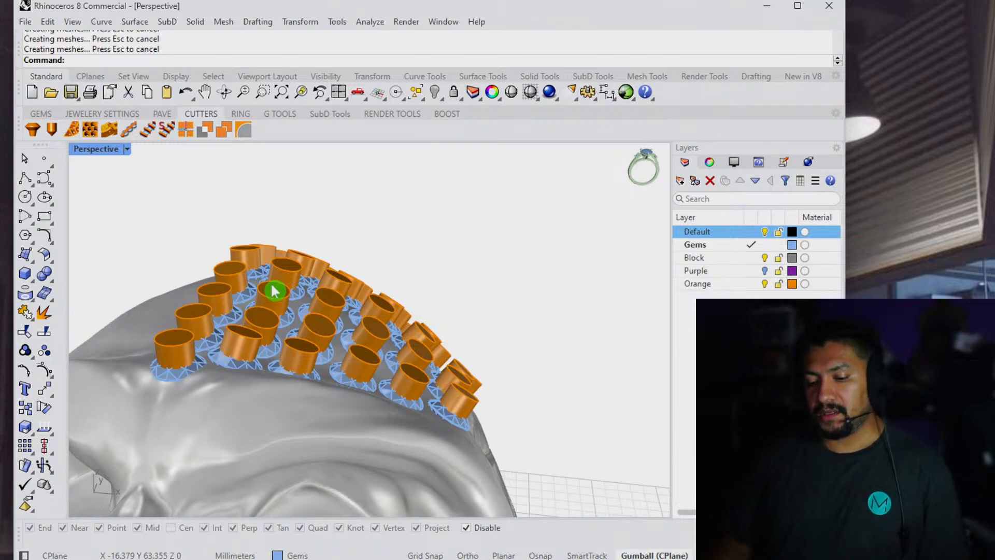
right_click_drag(273, 291, 407, 288)
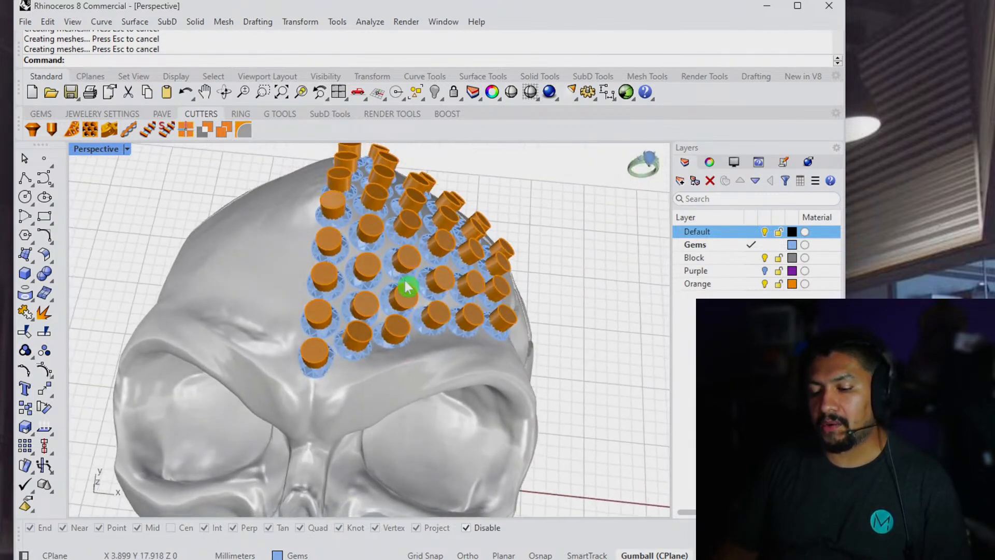
left_click(391, 156)
right_click_drag(390, 156, 394, 194)
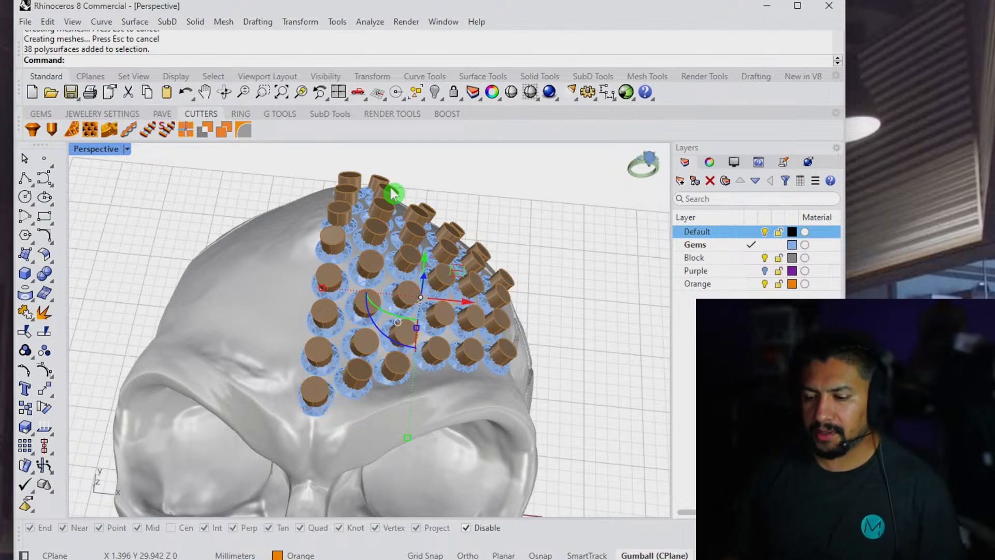
left_click(616, 203)
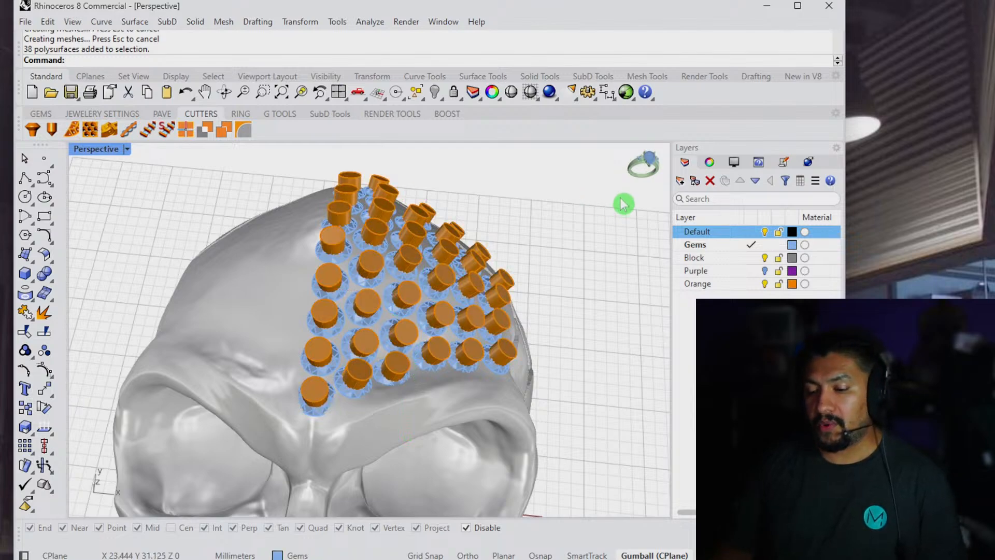
Start exporting only the skull mesh and choose the folder JCA youtube\setting stones in mesh on the E: drive.
left_click(496, 424)
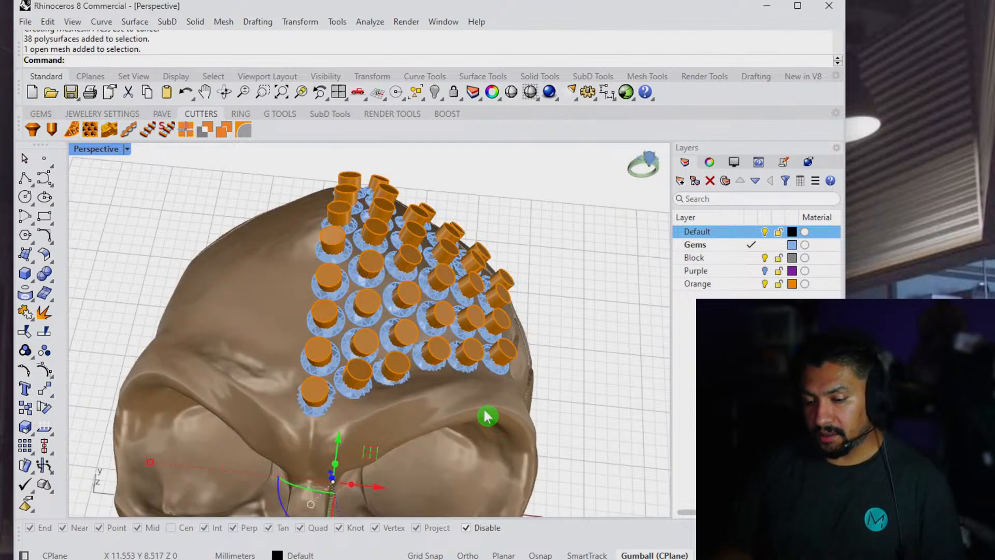
left_click(27, 22)
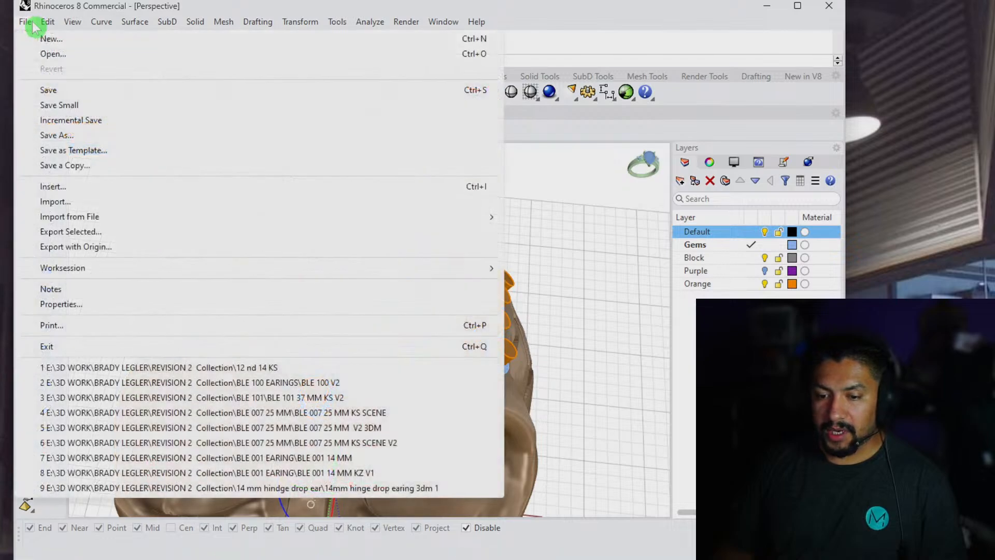
left_click(85, 236)
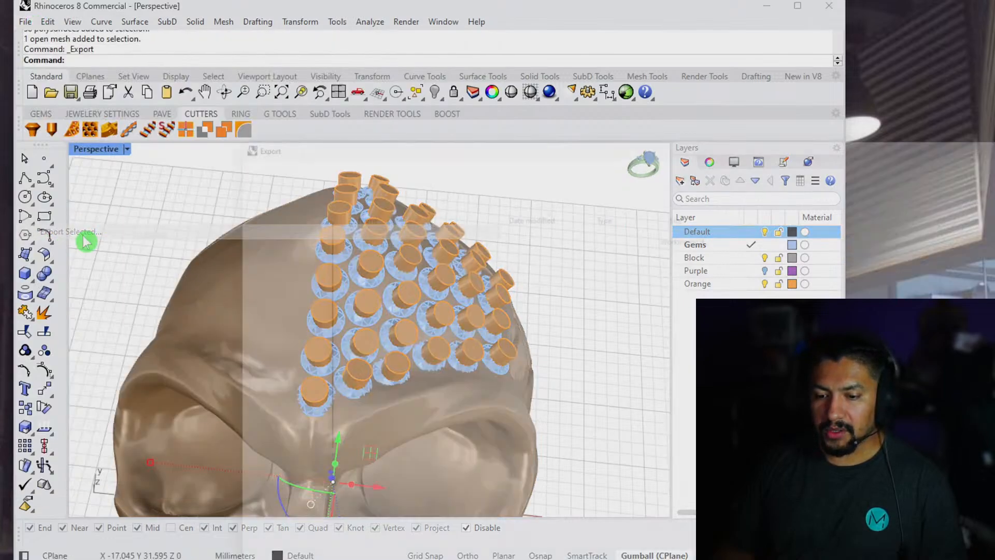
left_click(418, 155)
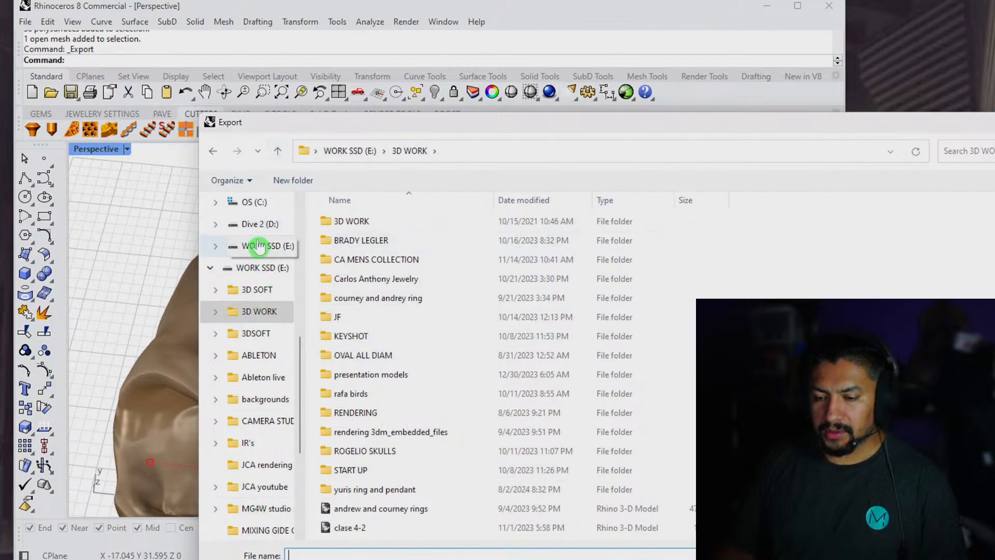
left_click(365, 228)
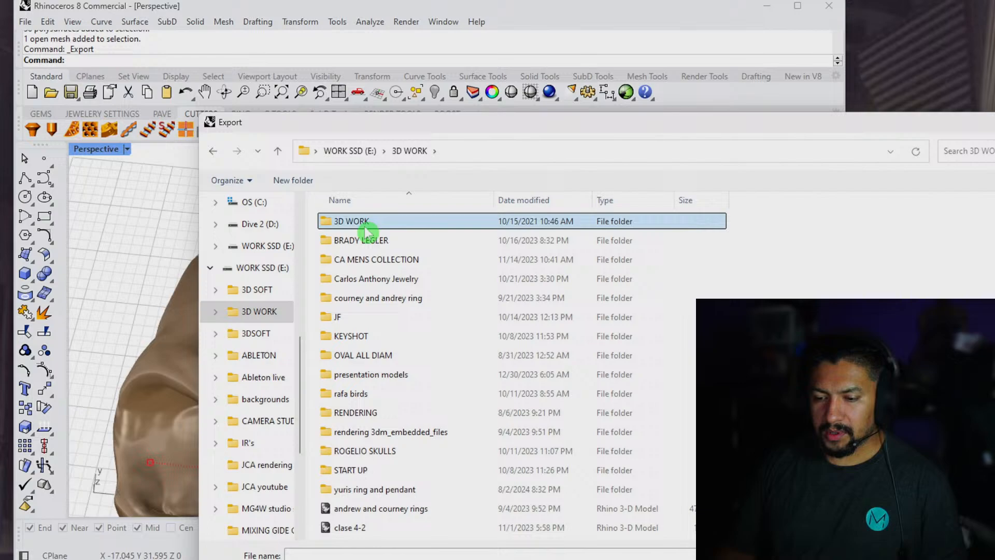
left_click(352, 151)
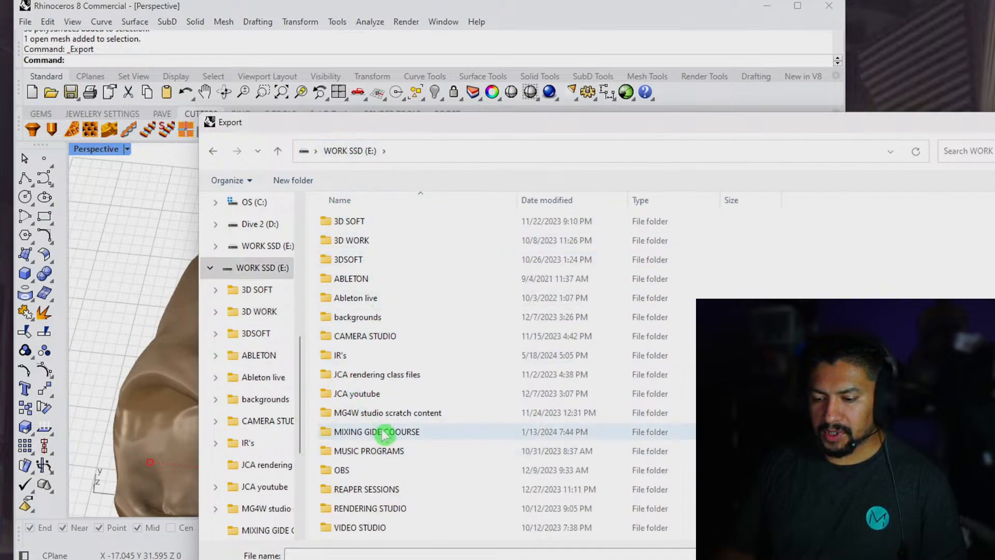
double_click(384, 395)
double_click(408, 241)
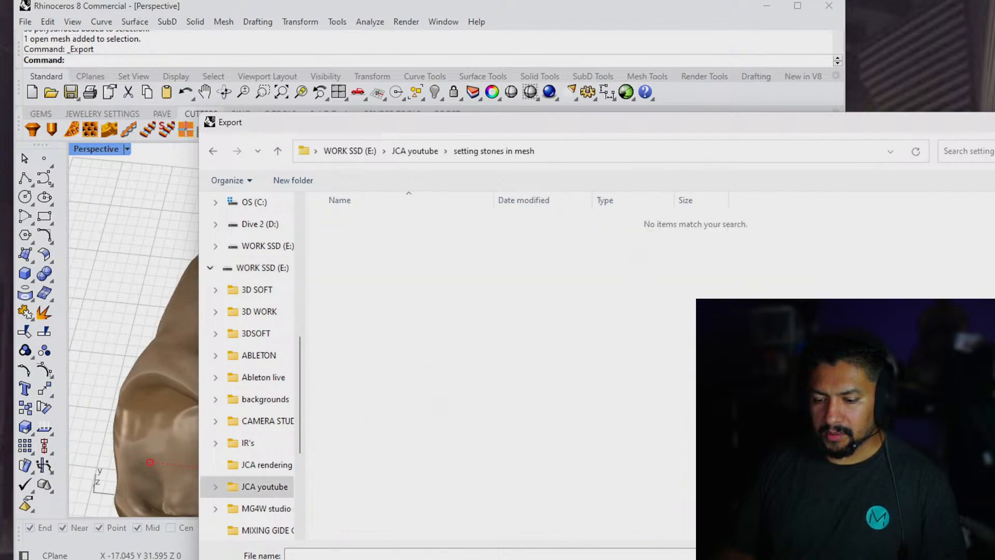
Name the skull export skull cutting test 1 and save it as a binary STL with open objects included.
left_click(311, 554)
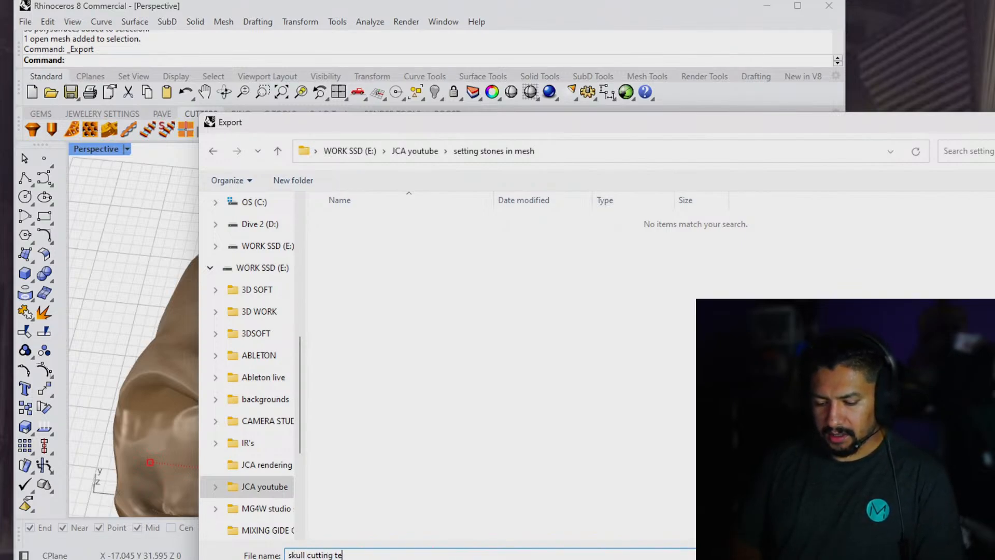
type("1")
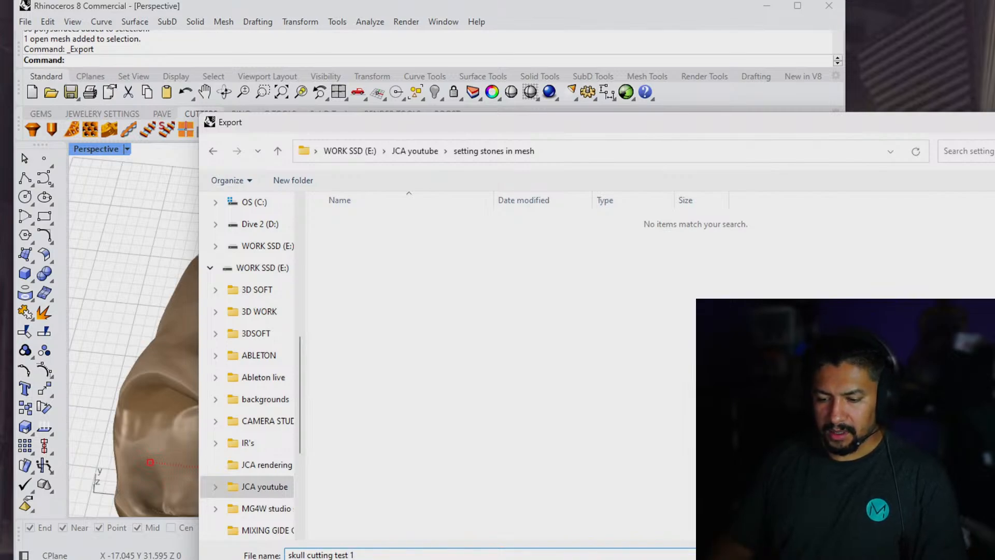
key("s")
key("s")
key("s")
key("s")
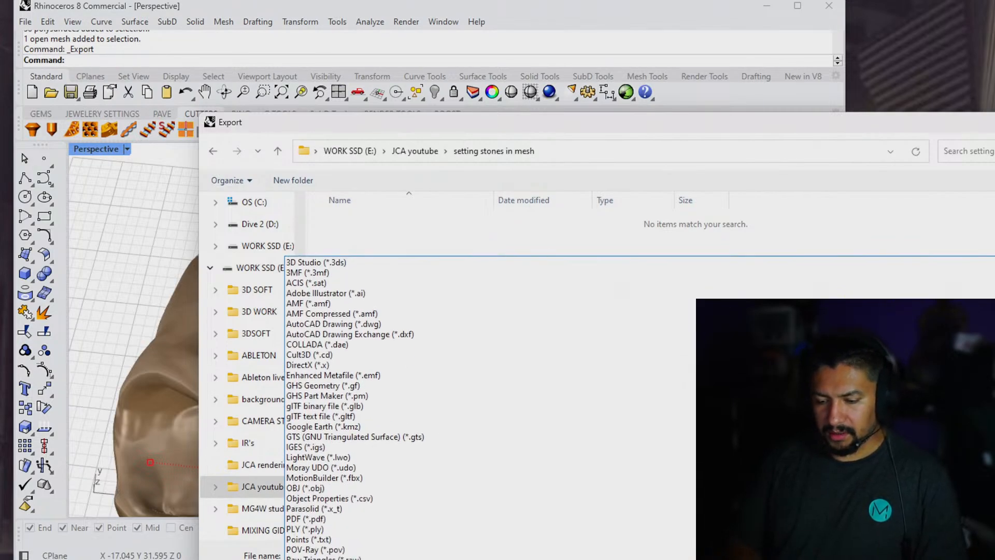
key("s")
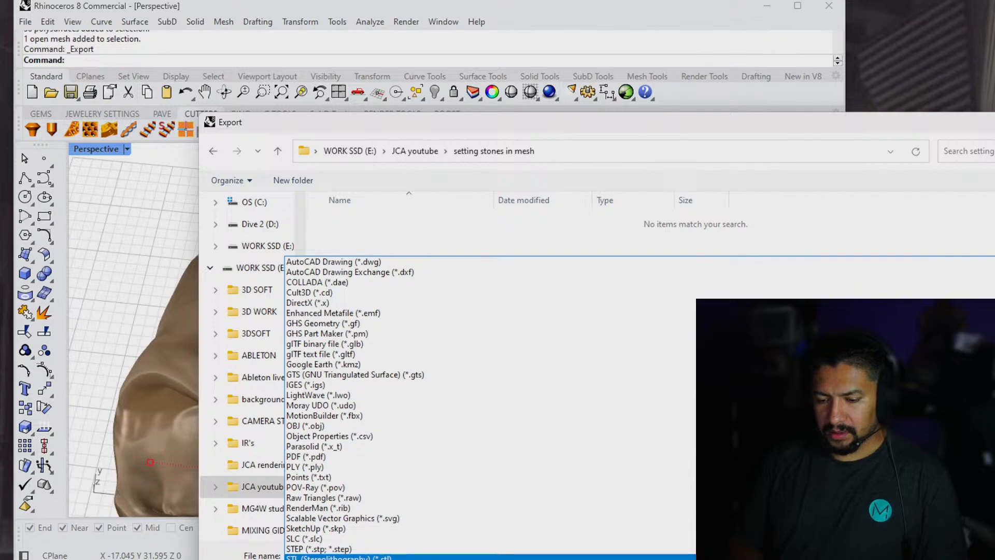
key("Return")
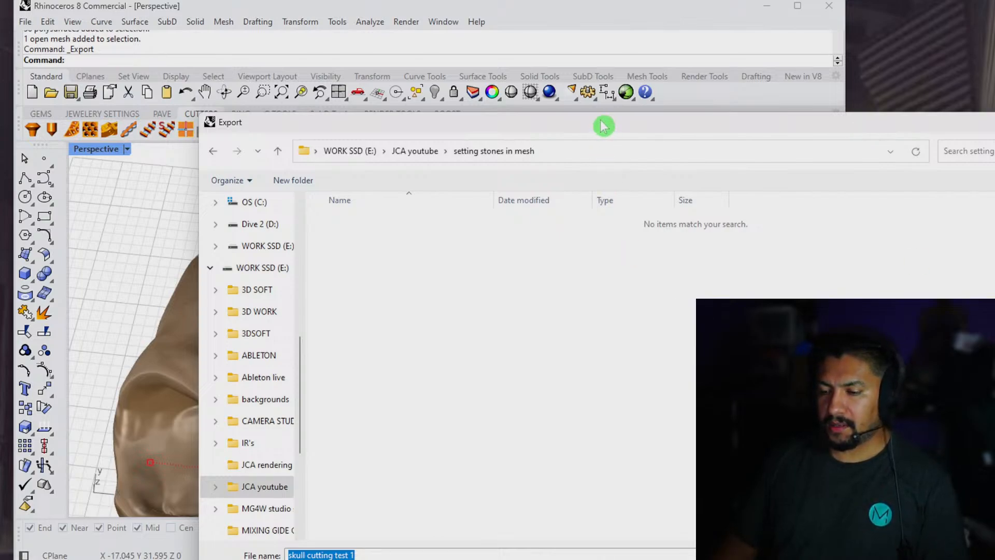
key("Return")
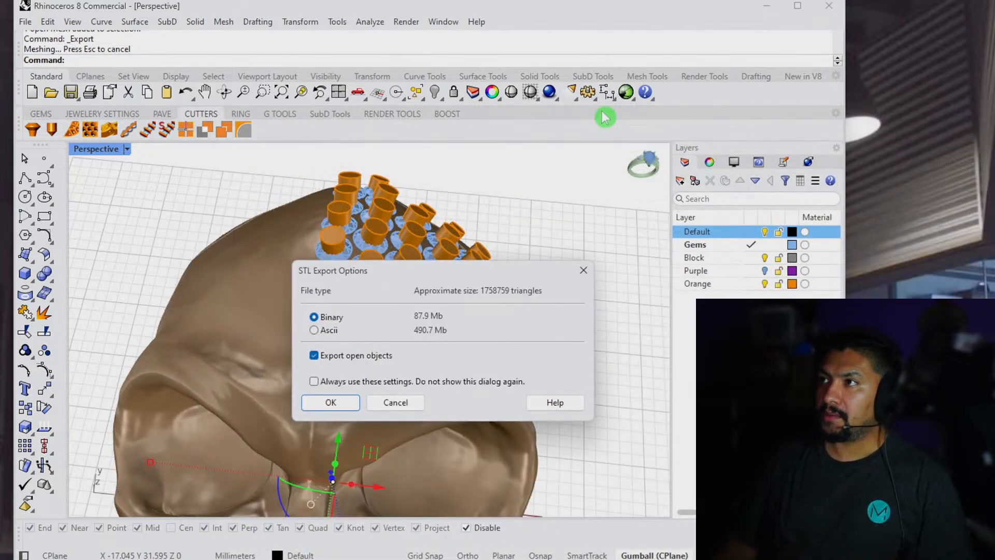
left_click(338, 404)
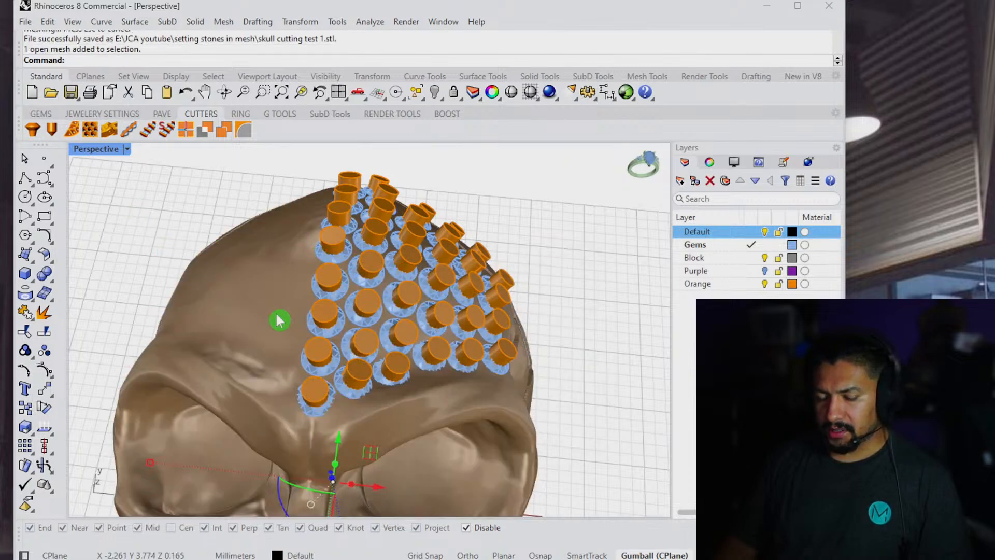
Export the selected skull mesh again as STL, replacing the existing skull cutting test 1 file.
left_click(25, 22)
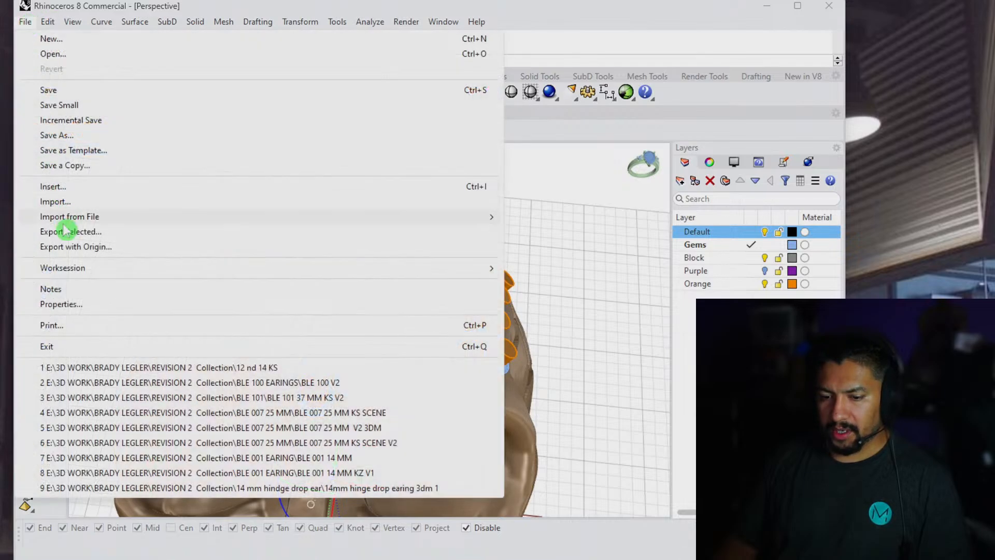
left_click(96, 233)
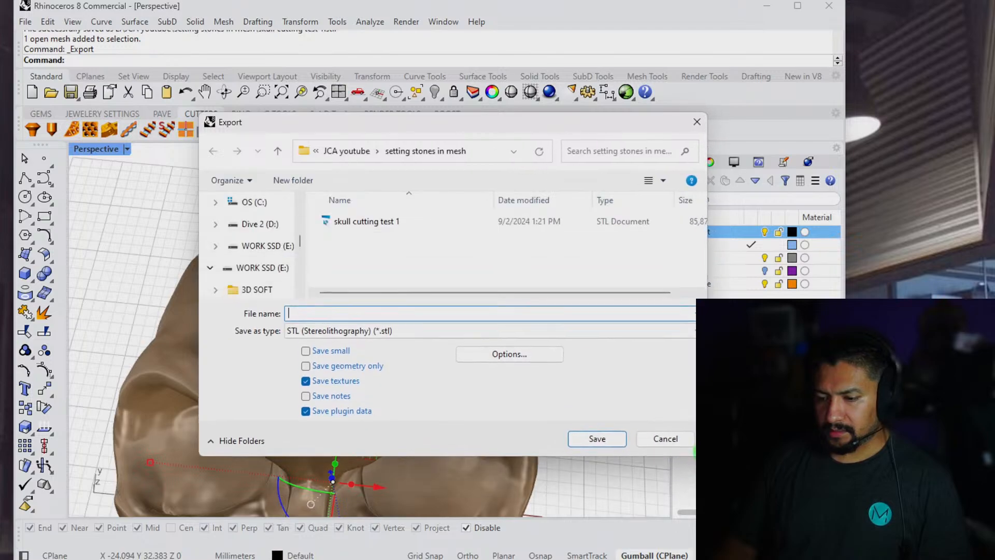
left_click_drag(573, 122, 497, 105)
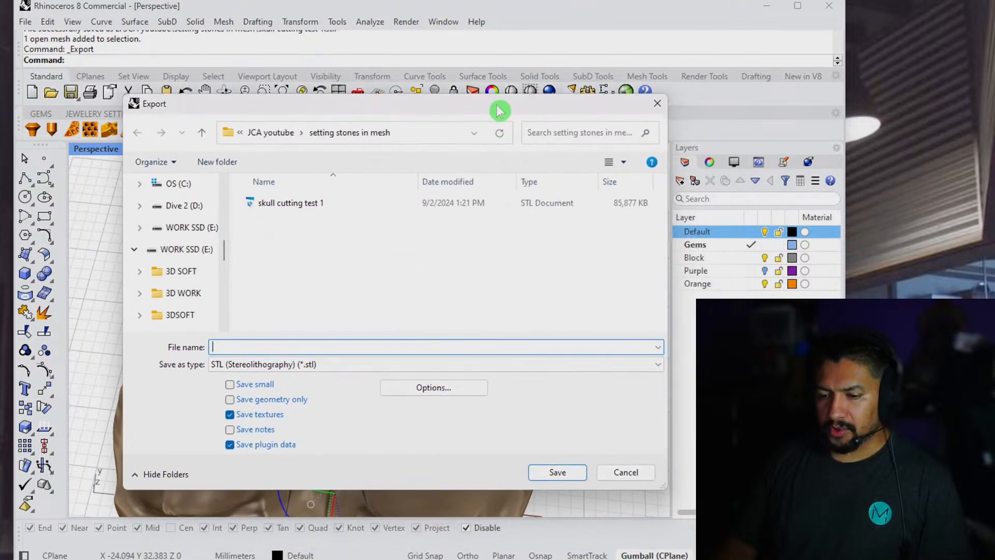
left_click(288, 211)
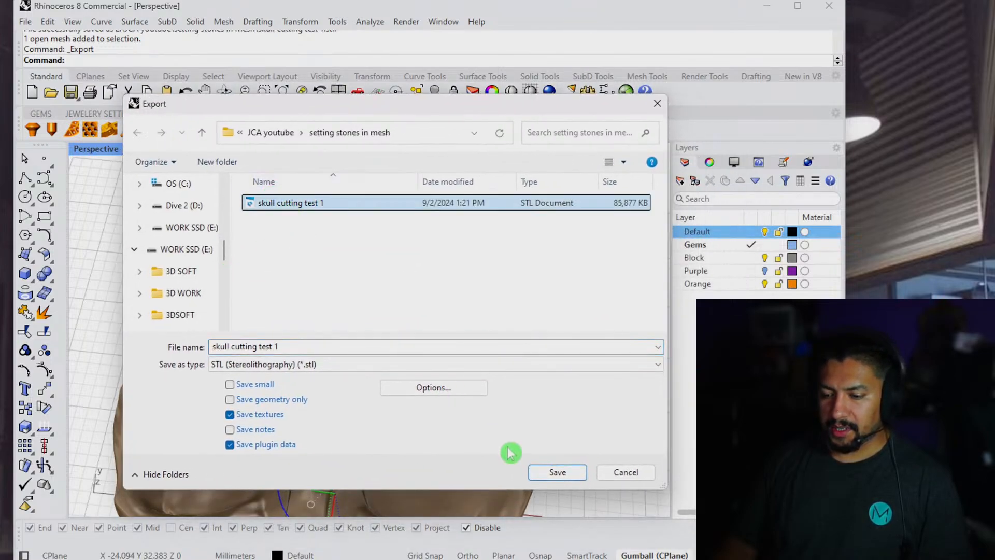
left_click(557, 480)
left_click(403, 331)
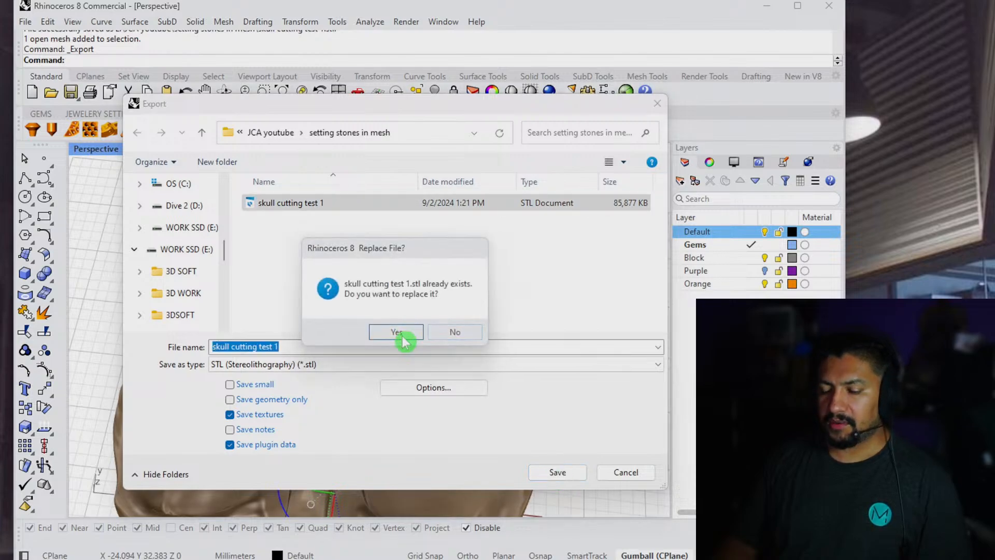
left_click(336, 405)
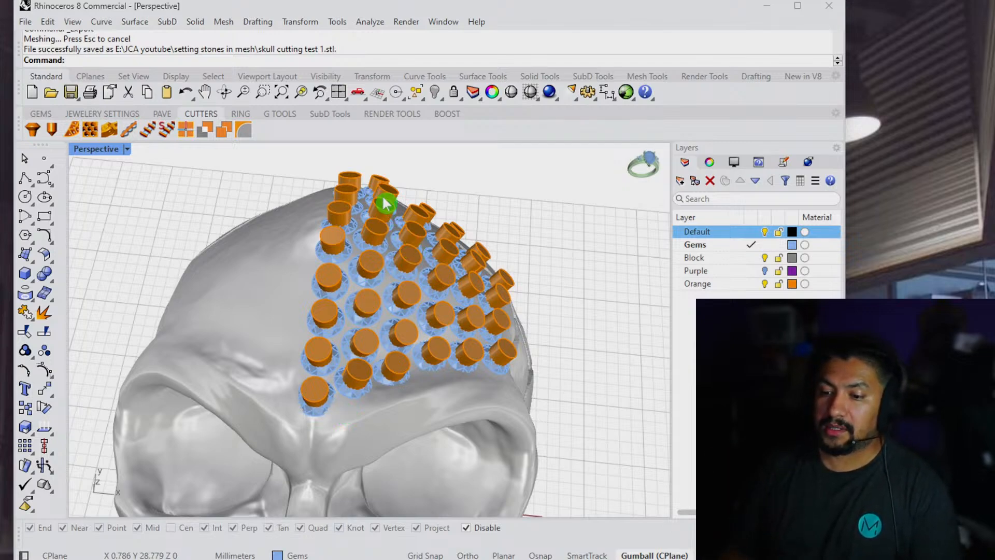
Select all the orange spire cutters and start exporting them as STL into the setting stones in mesh folder.
left_click(361, 179)
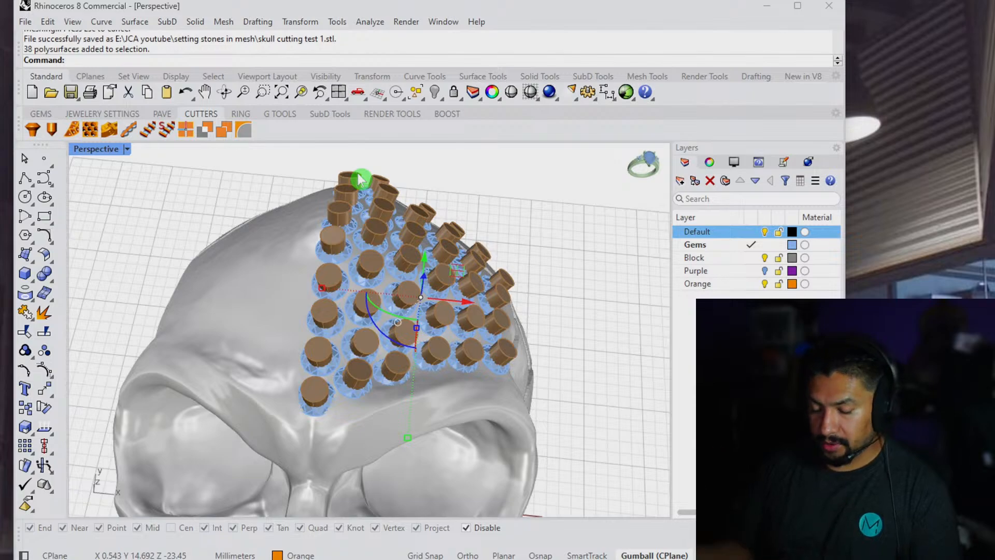
left_click(23, 22)
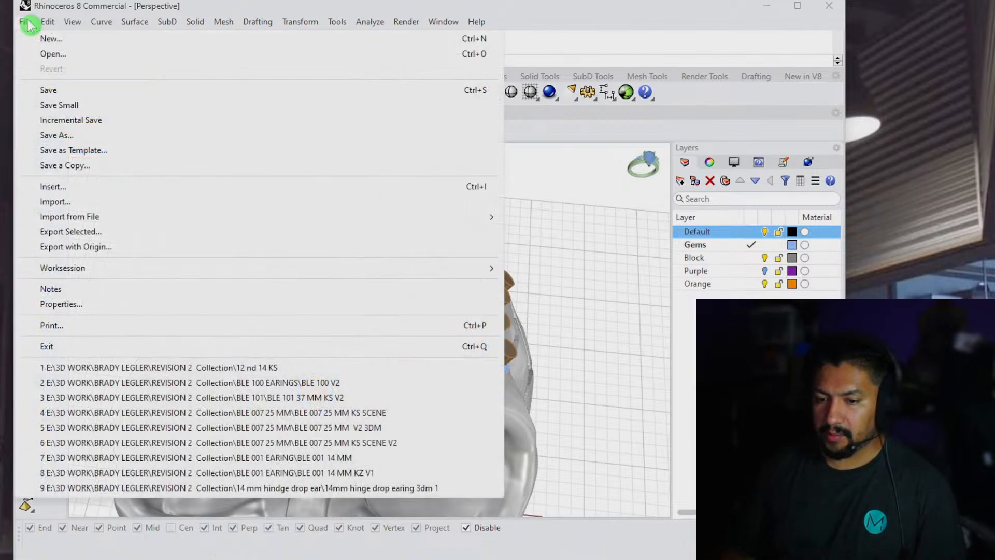
left_click(89, 232)
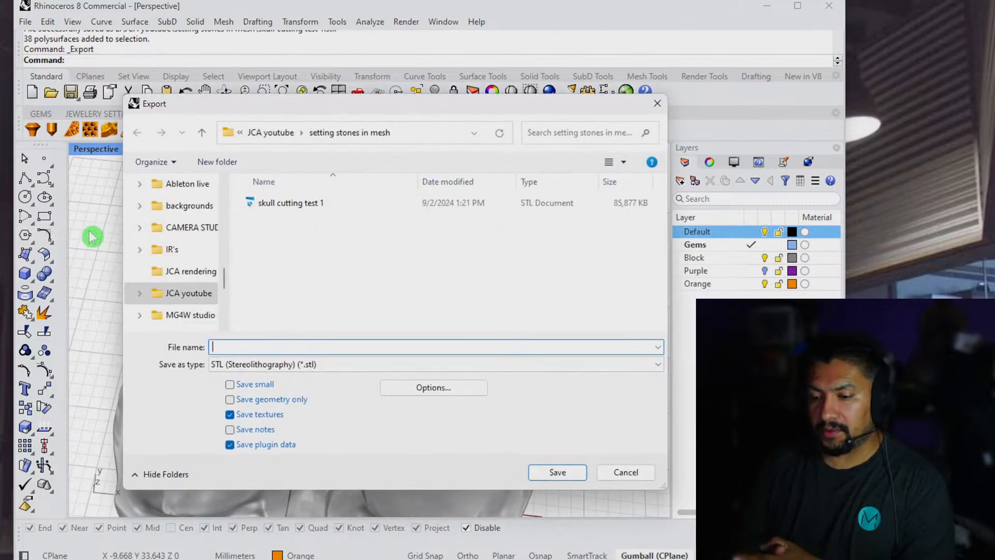
left_click(285, 140)
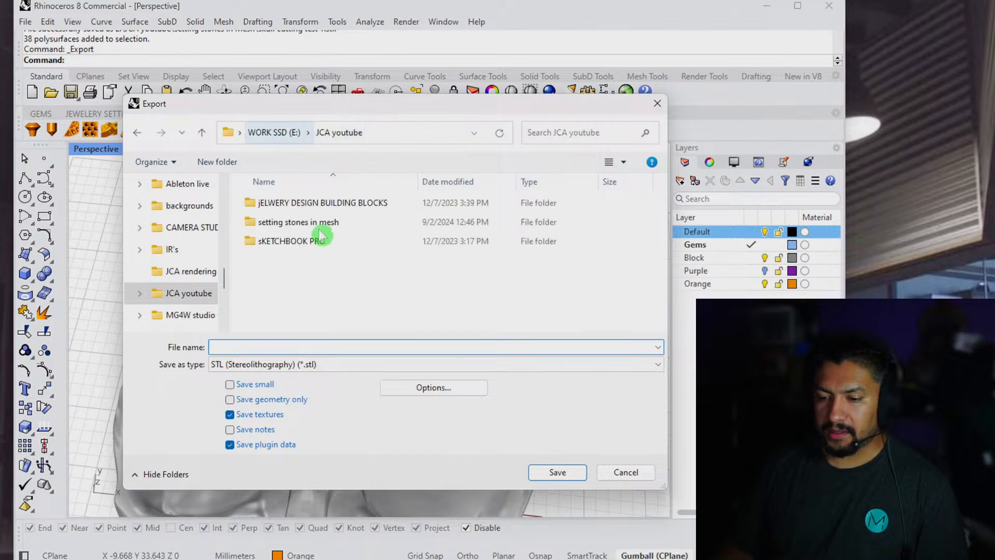
left_click(320, 224)
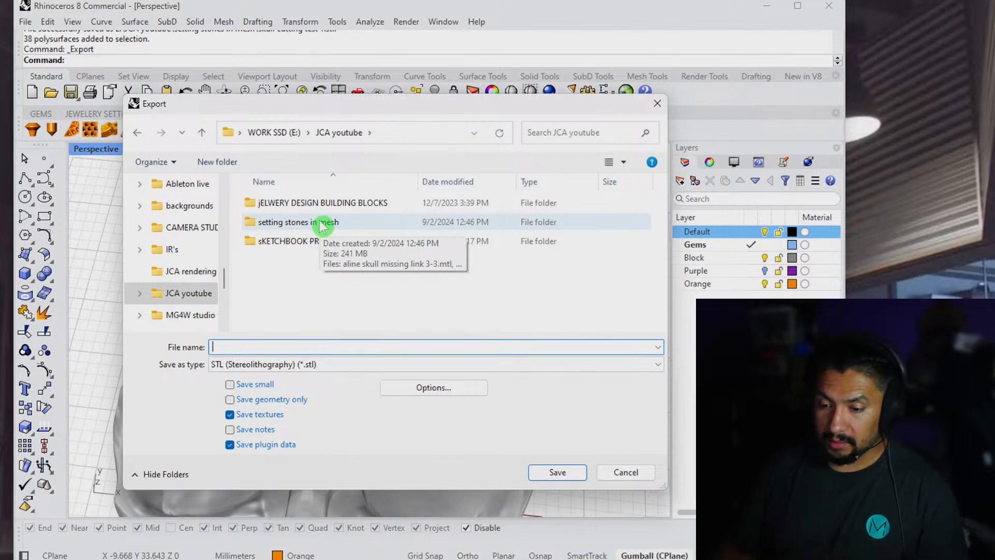
double_click(323, 224)
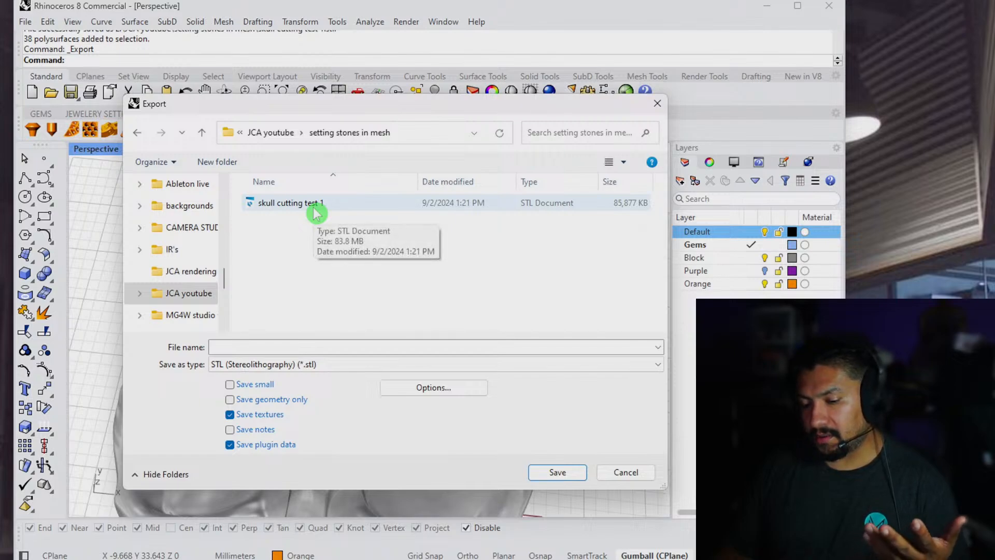
Name the cutter export skull cuters and save it as STL in the setting stones in mesh folder.
left_click(284, 207)
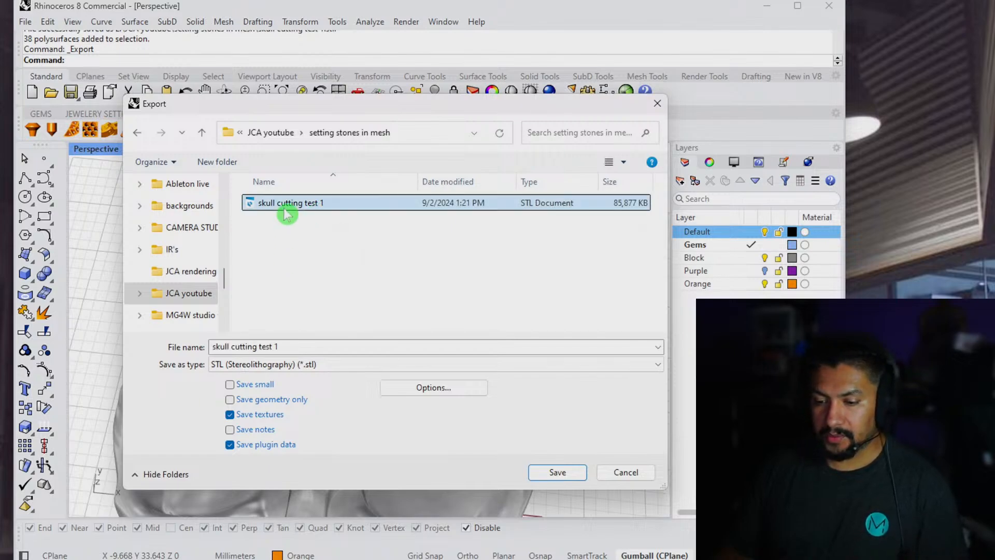
left_click(312, 346)
left_click(312, 351)
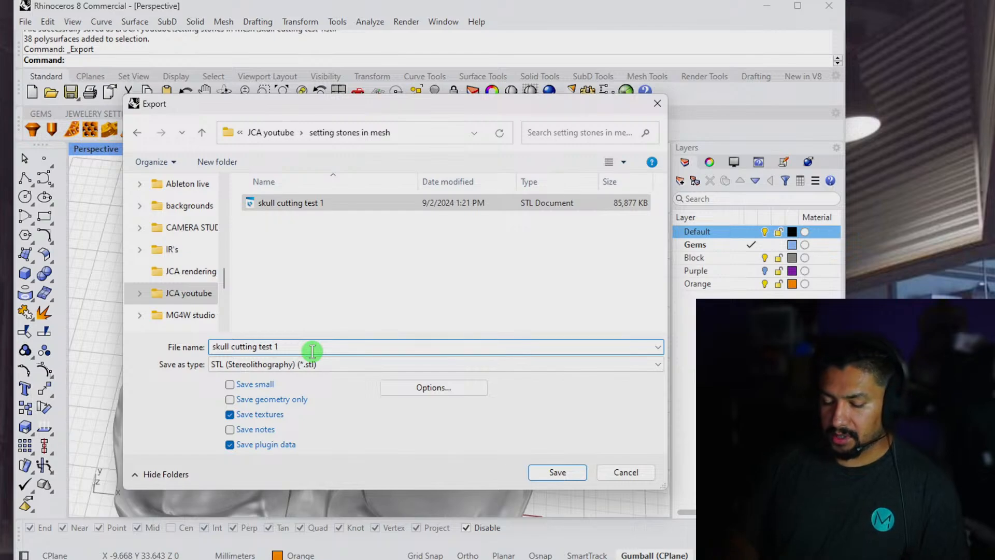
key("BackSpace")
key("BackSpace")
key("BackSpace")
key("BackSpace")
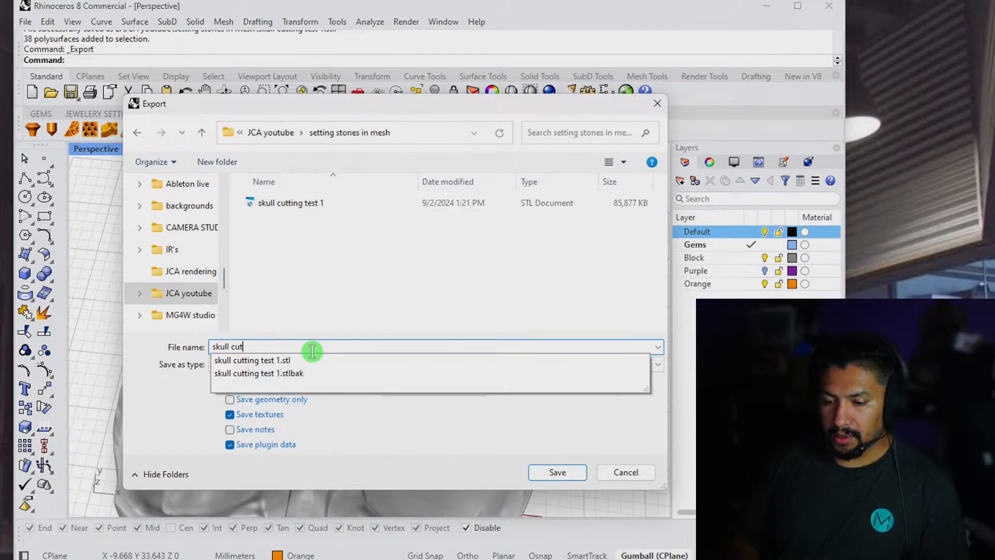
type("ers")
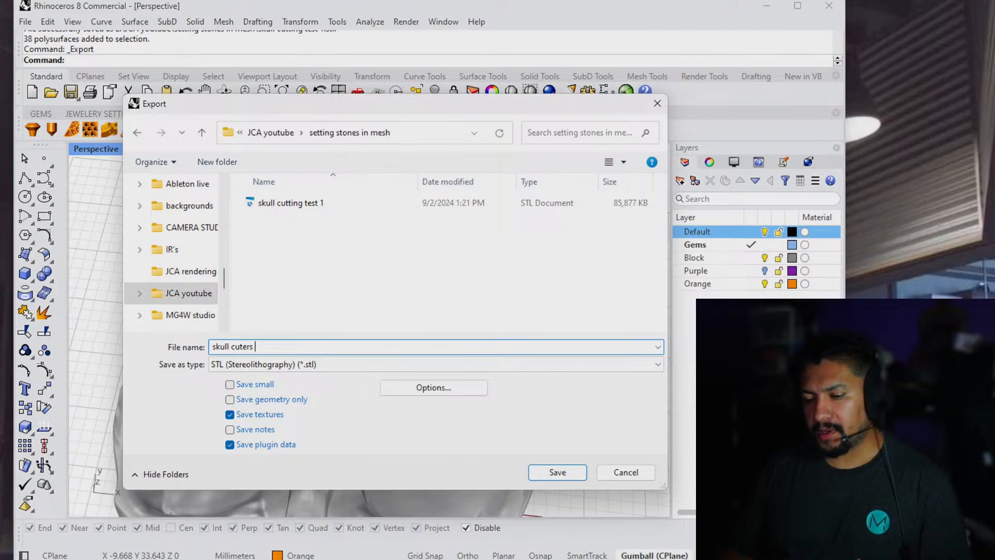
key("Return")
Accept the previously used custom mesh settings and export the cutters as a binary STL with open objects included.
left_click_drag(500, 281, 443, 82)
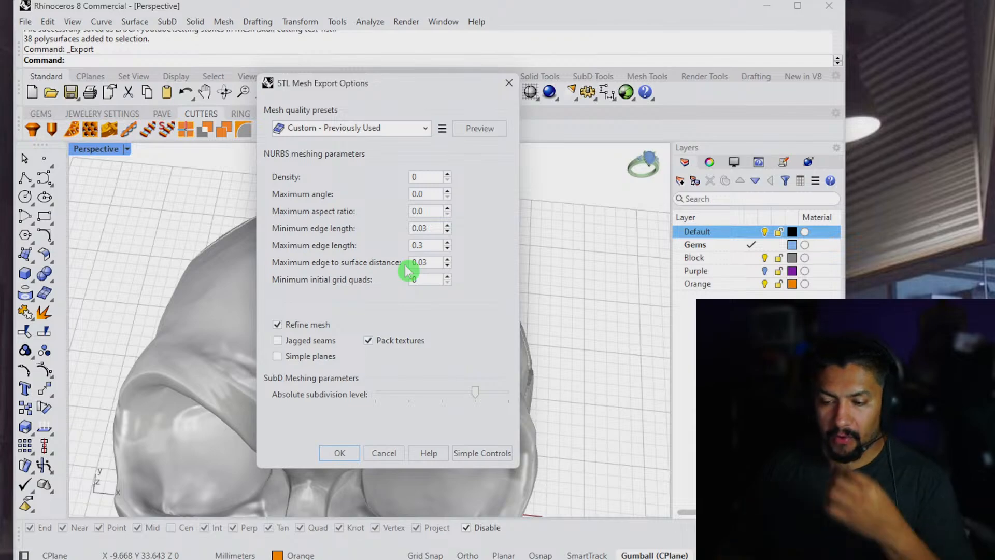
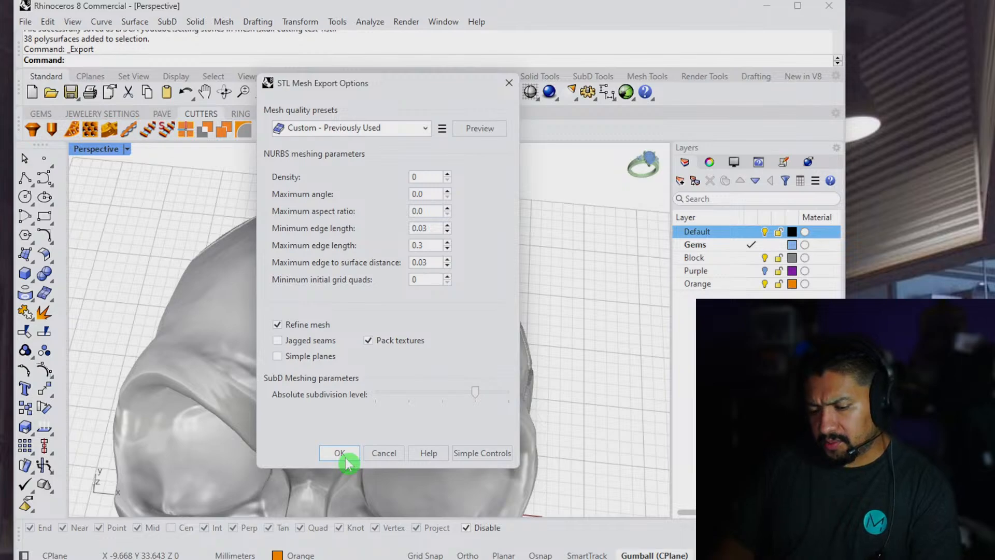
left_click(340, 453)
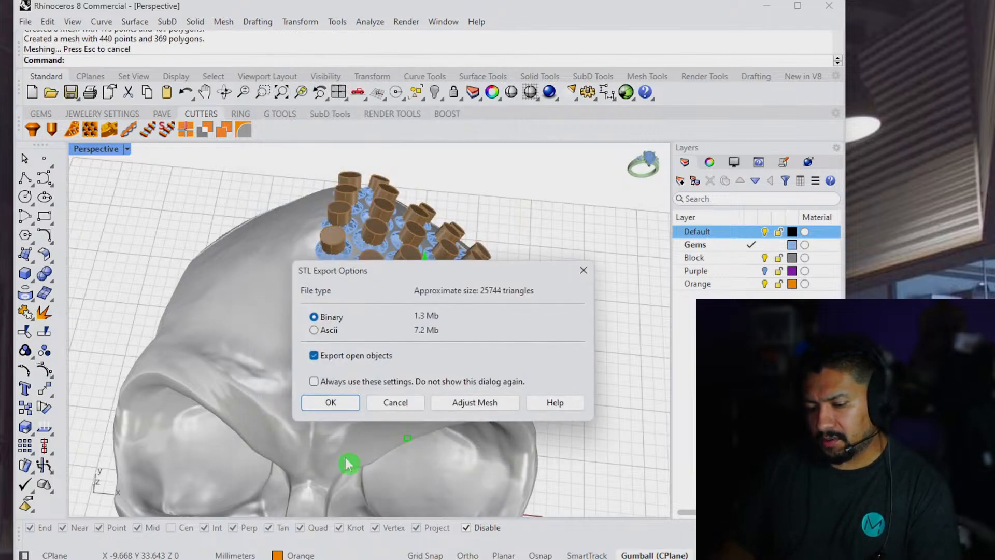
left_click(341, 406)
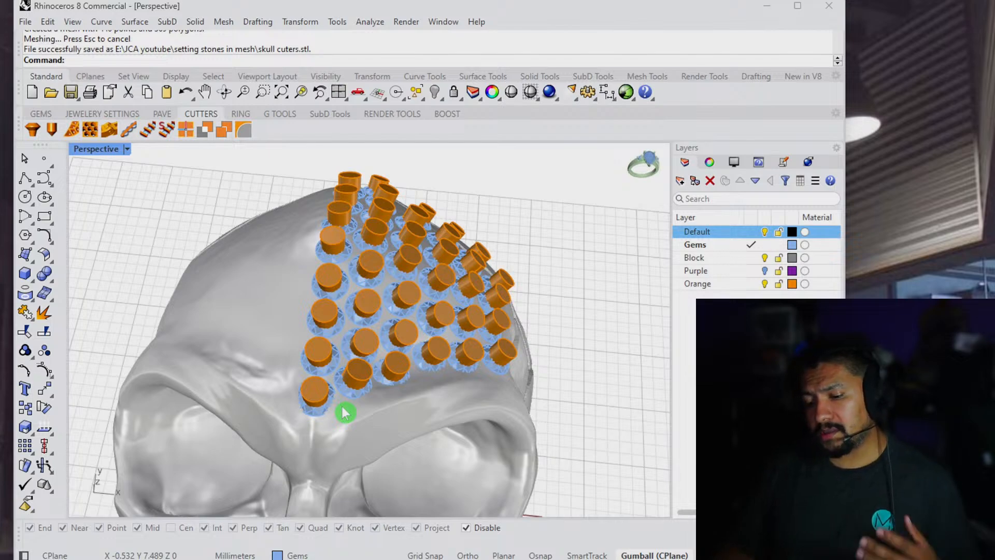
Minimize Rhino and switch to Materialise Magics, dismissing its startup screen.
left_click(767, 7)
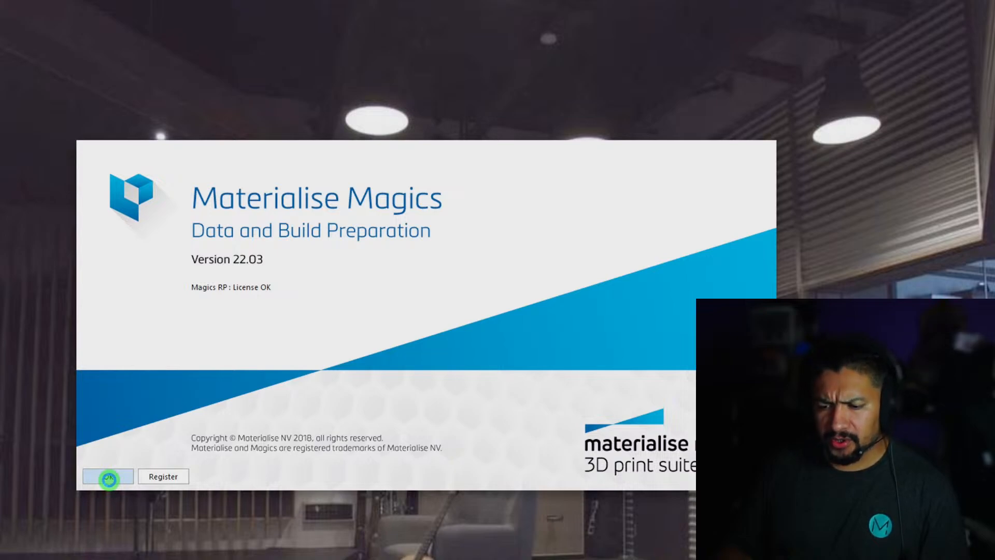
left_click(109, 478)
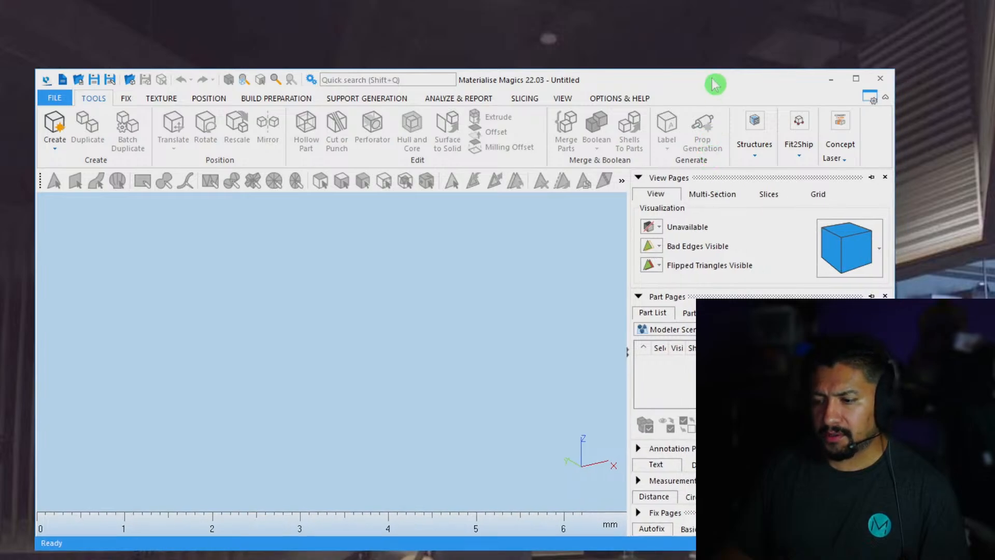
left_click_drag(714, 84, 708, 73)
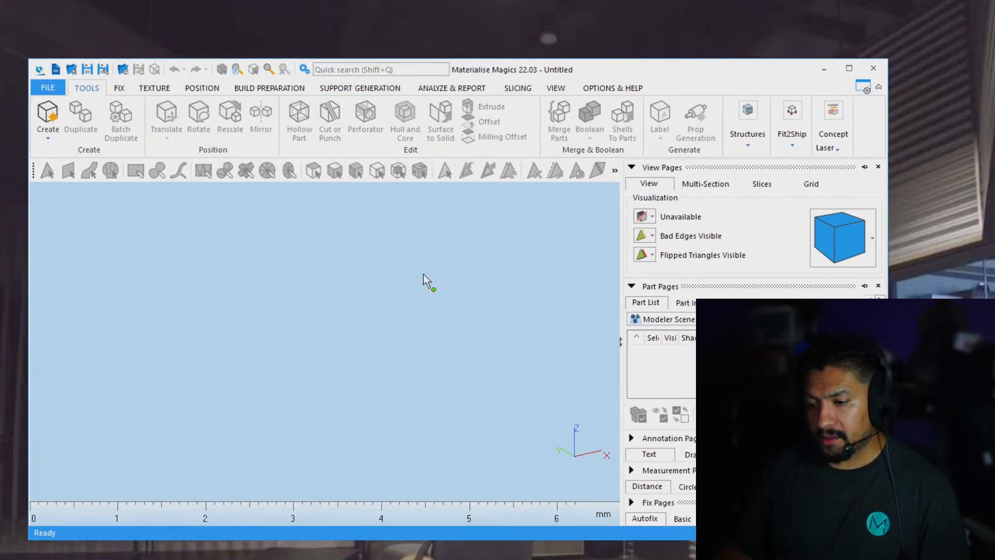
Start importing a part and browse to the WORK SSD (E:) drive.
left_click(124, 75)
left_click_drag(480, 116, 389, 75)
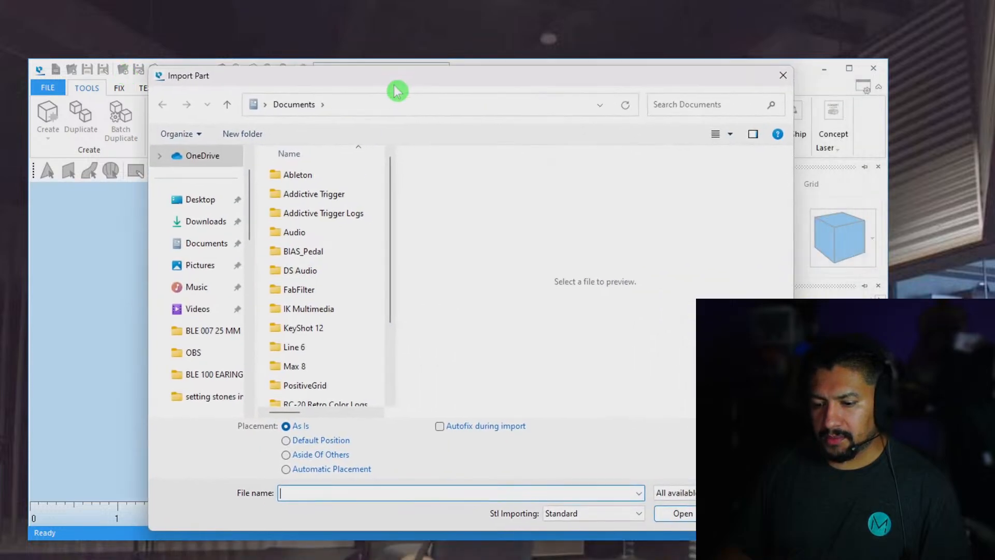
scroll(203, 215, "up", 2)
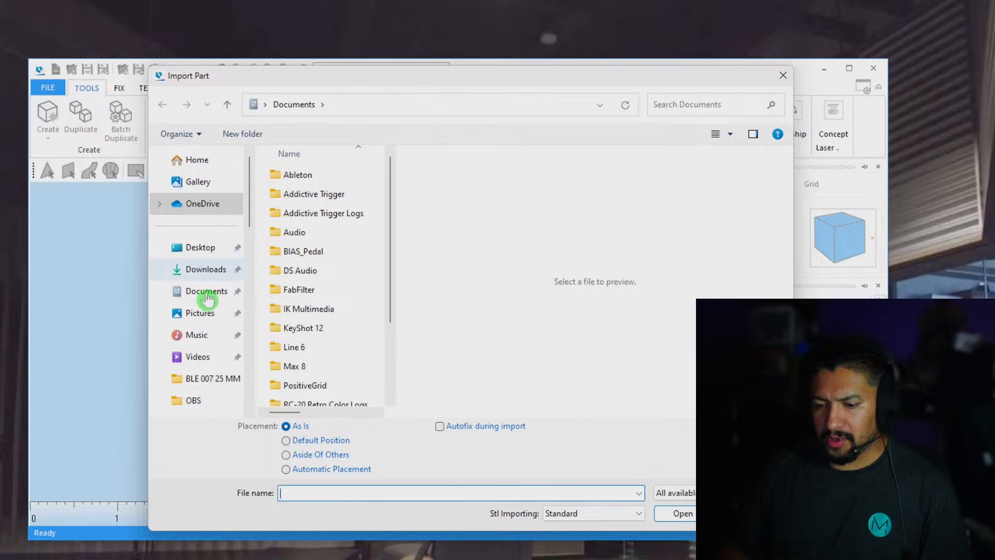
left_click(209, 170)
left_click(204, 250)
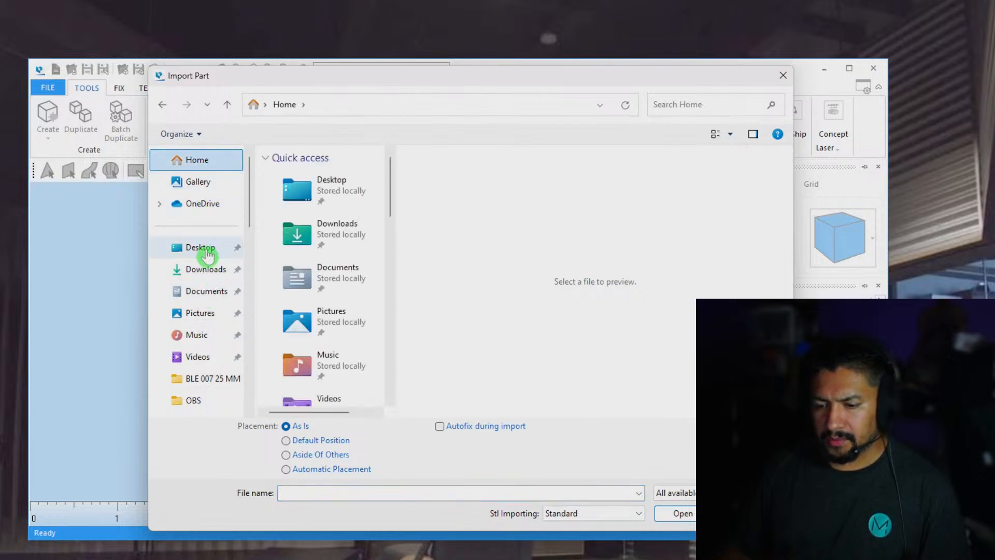
scroll(230, 269, "down", 3)
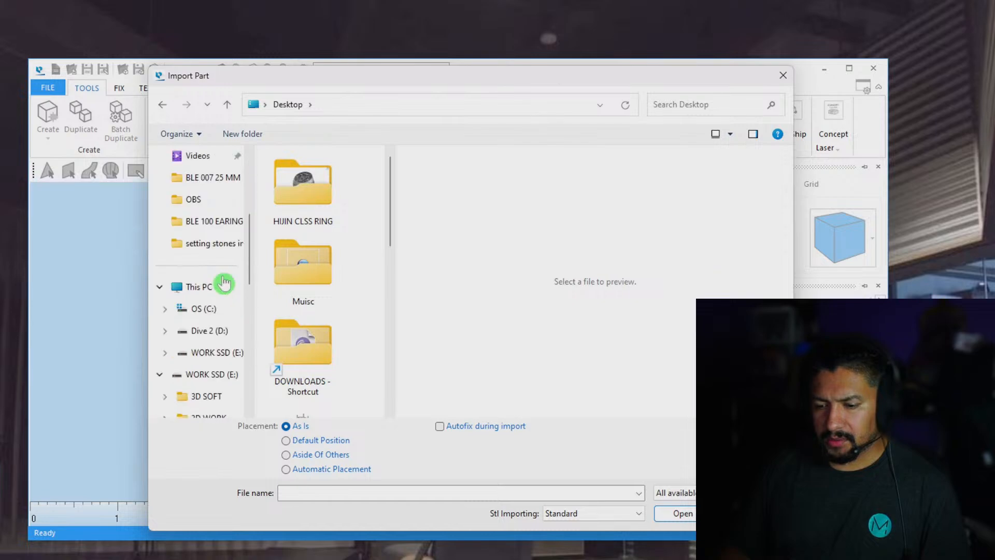
left_click(211, 352)
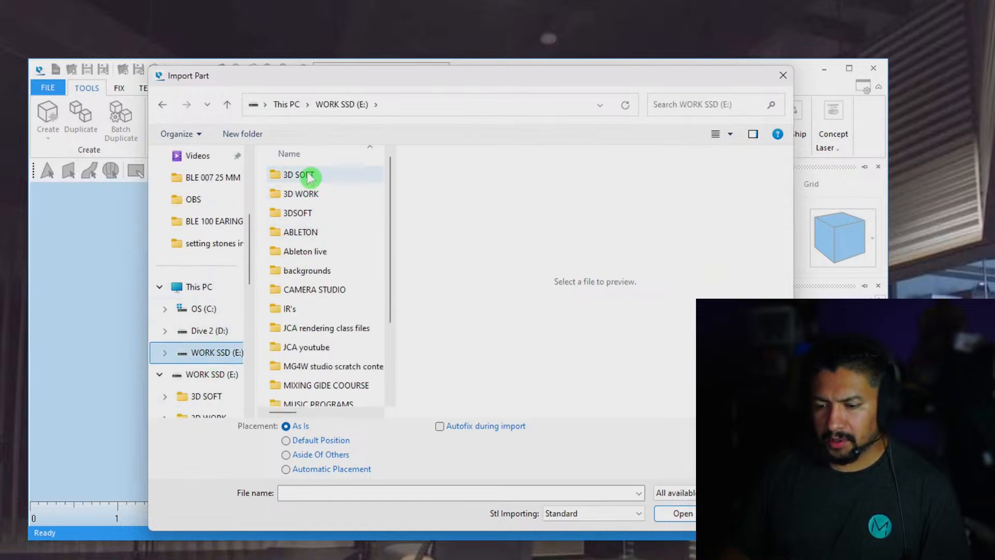
double_click(311, 194)
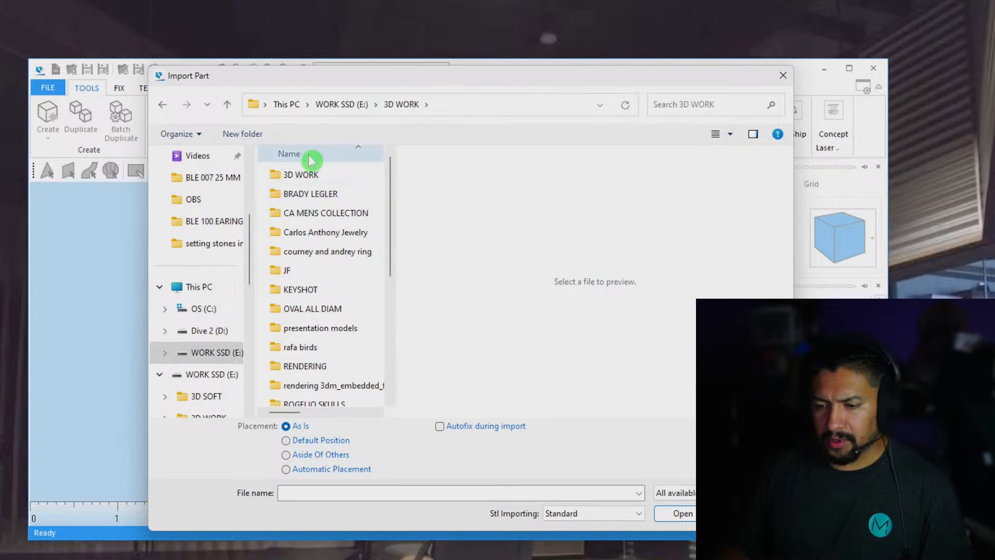
left_click(337, 106)
scroll(343, 280, "down", 2)
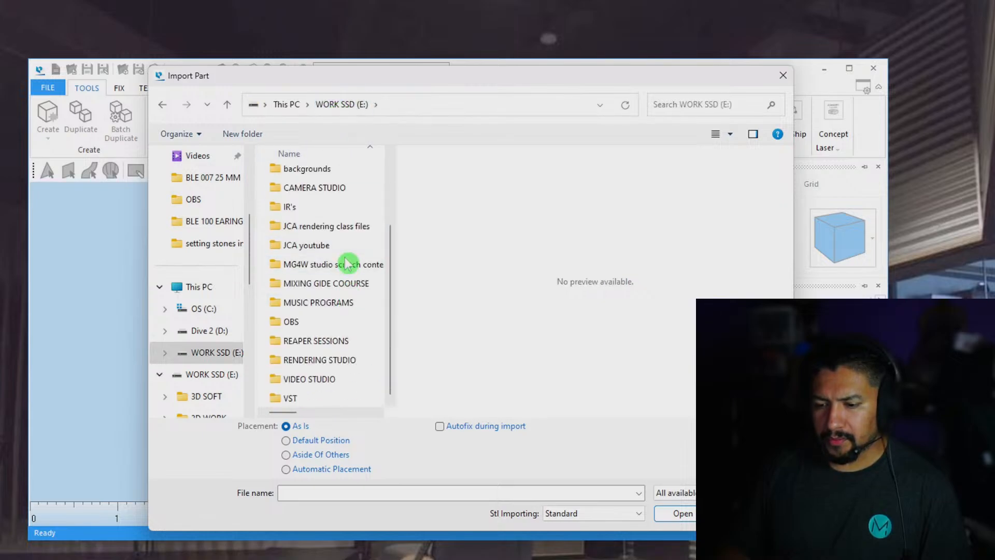
left_click(325, 228)
double_click(325, 228)
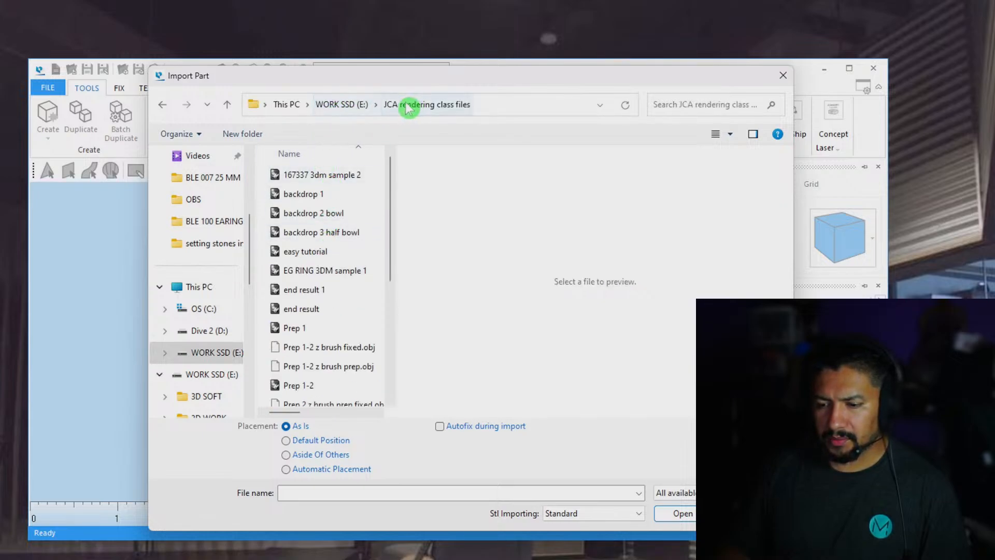
left_click(348, 106)
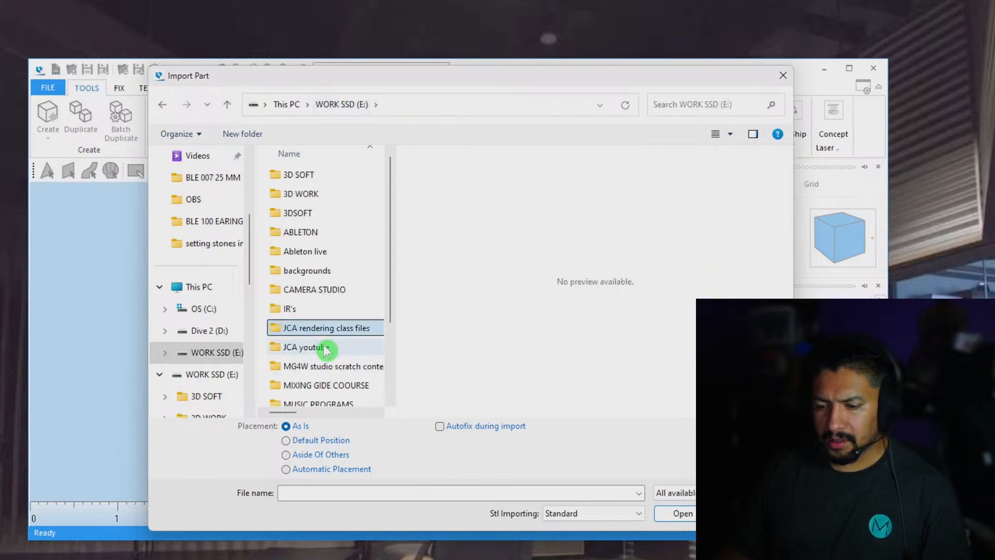
Import skull cuters and skull cutting test 1 together from JCA youtube\setting stones in mesh, keeping the As Is placement.
double_click(328, 346)
double_click(348, 193)
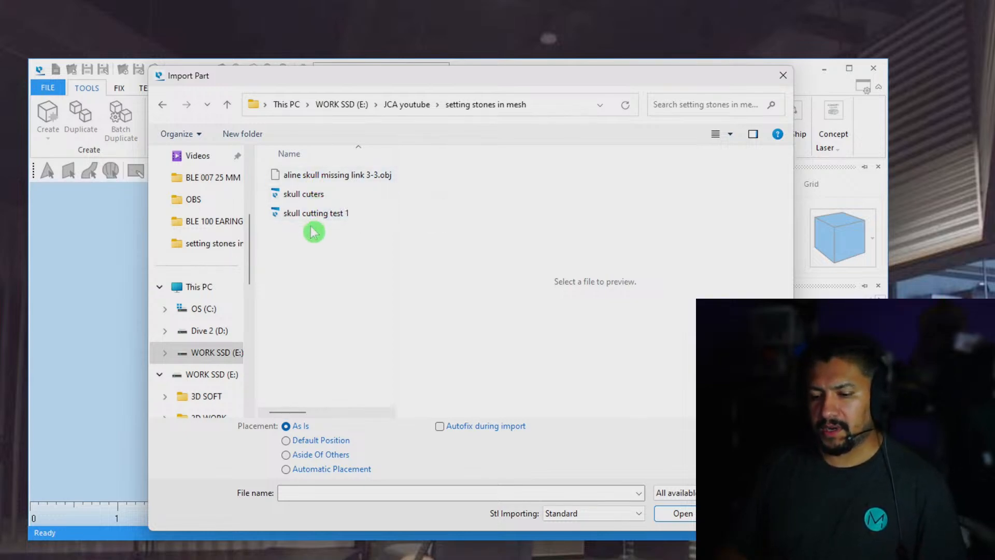
left_click_drag(334, 242, 309, 197)
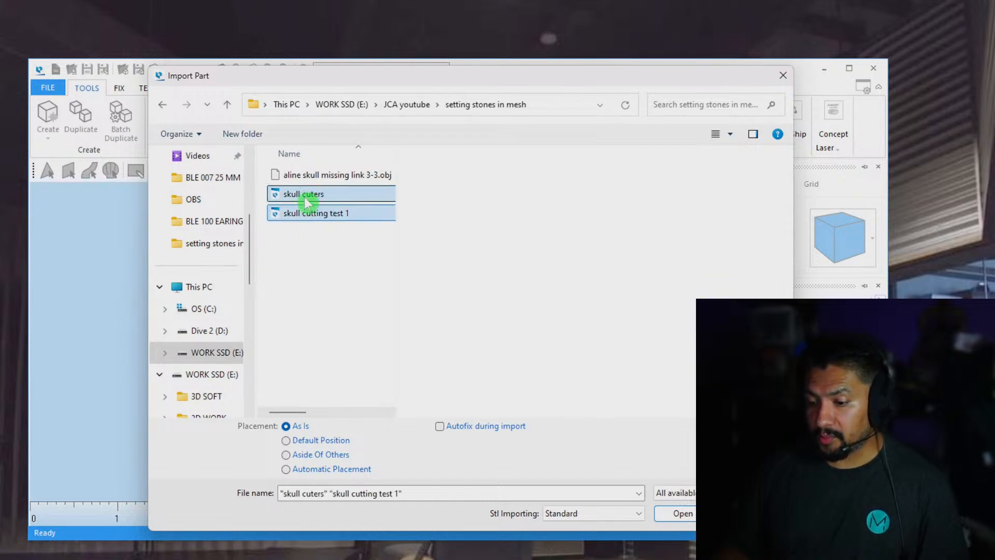
left_click(688, 517)
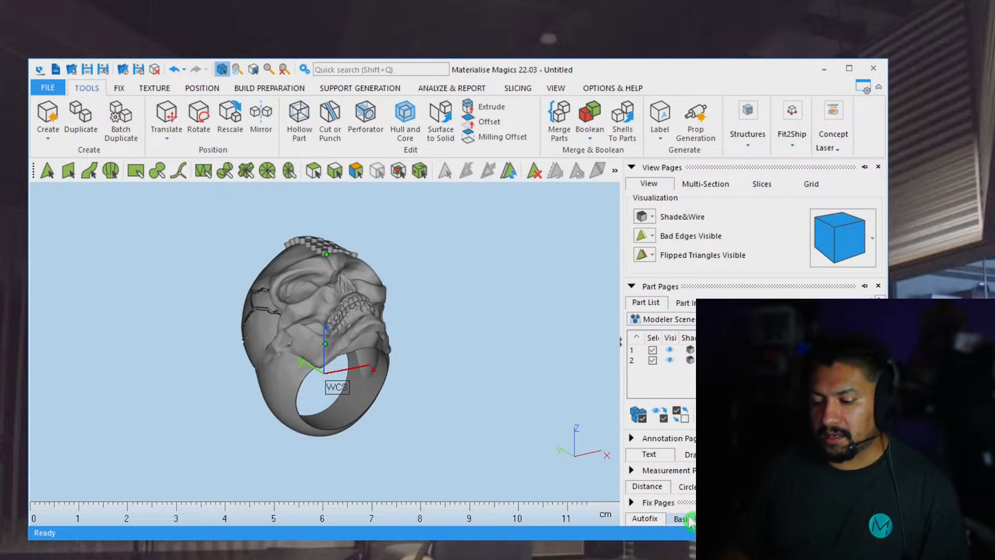
Examine the imported skull and the placement of the cutters on its forehead from several angles.
right_click_drag(469, 279, 421, 387)
left_click(455, 278)
right_click_drag(312, 230, 301, 228)
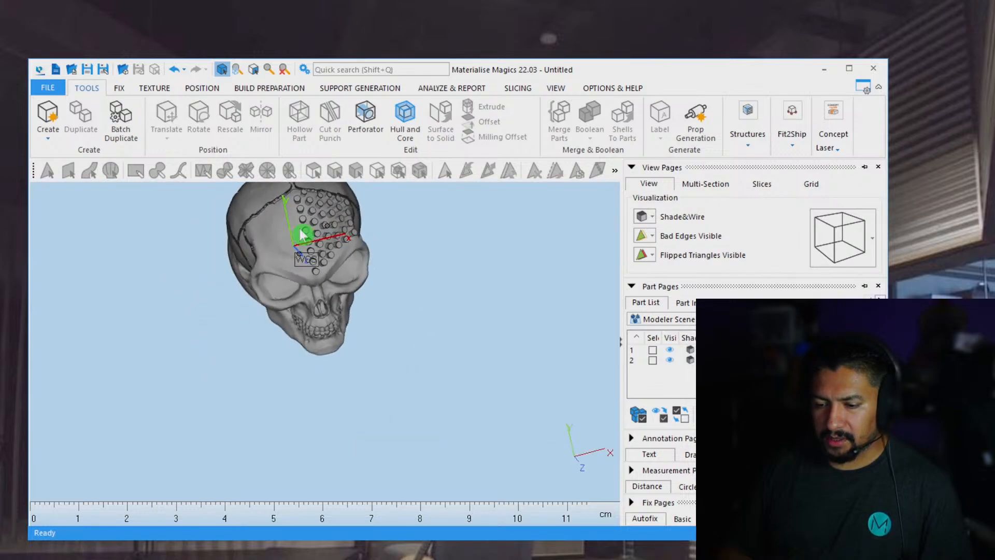
right_click_drag(300, 280, 225, 247)
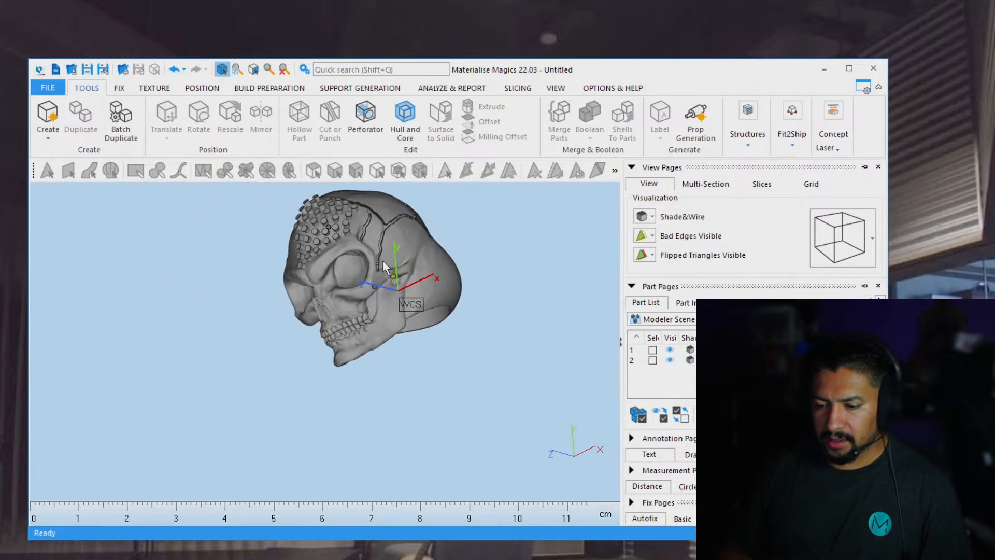
middle_click(381, 294)
middle_click_drag(252, 225, 249, 272)
scroll(298, 300, "up", 5)
middle_click_drag(338, 310, 357, 378)
right_click_drag(357, 377, 302, 311)
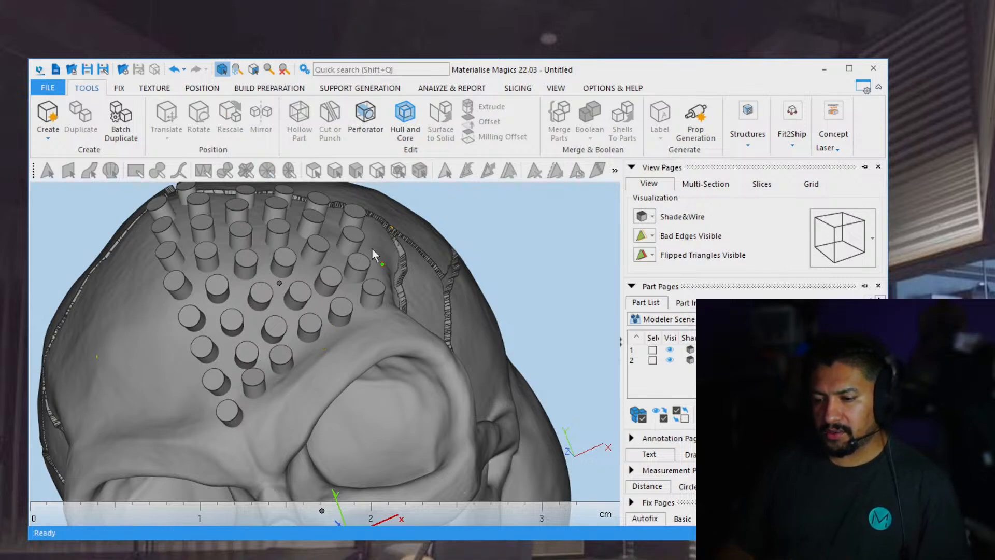
Check that the skull and the cutters are separate parts, and select both of them.
left_click(400, 288)
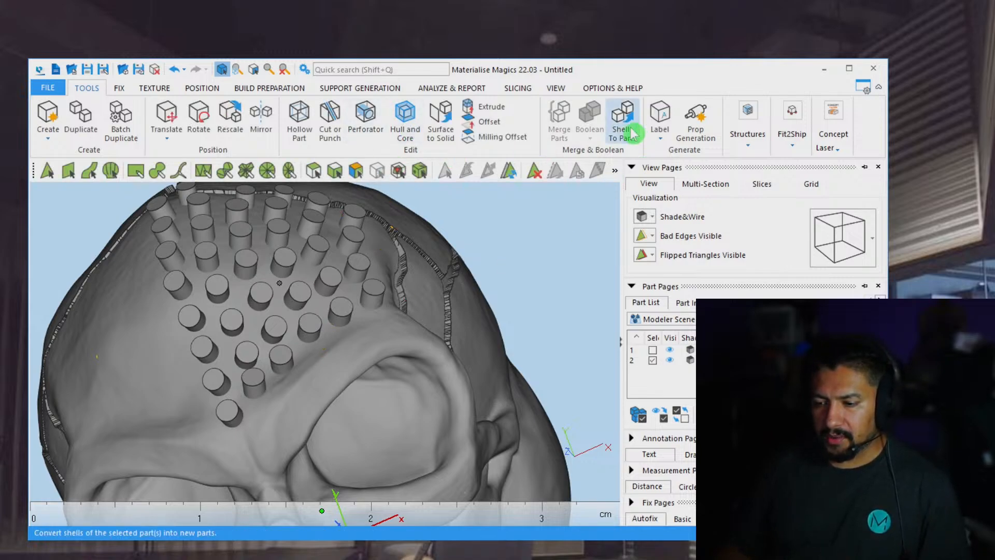
left_click(187, 198)
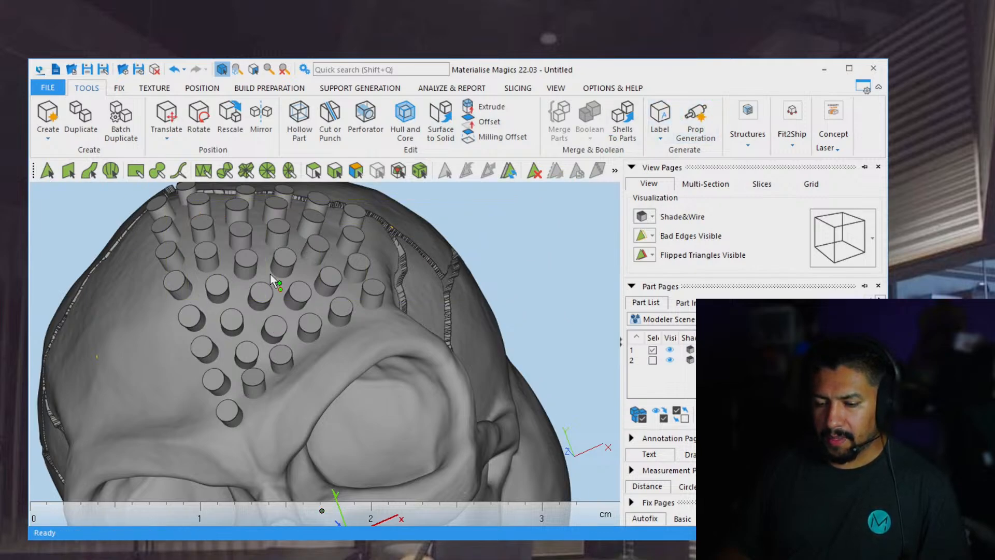
scroll(275, 277, "down", 5)
left_click_drag(158, 223, 455, 479)
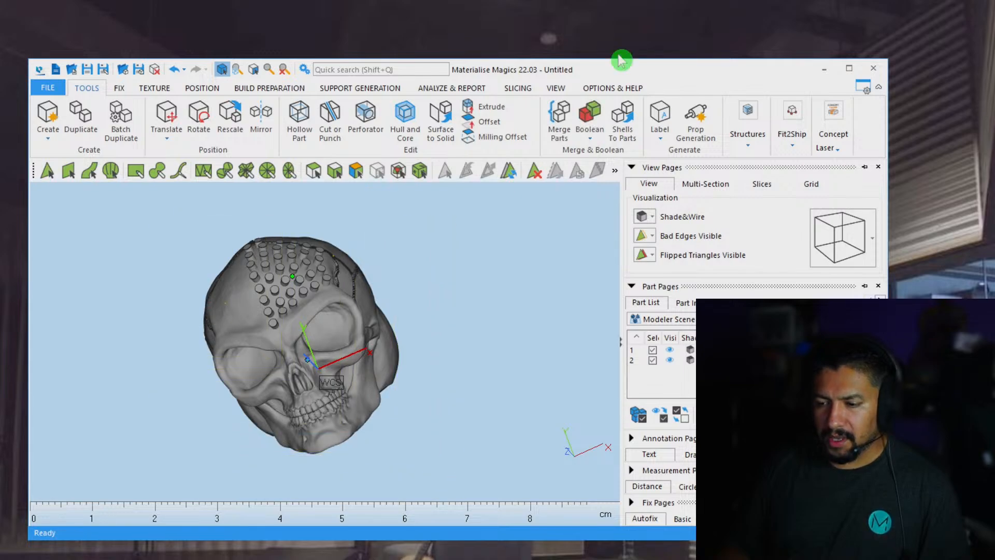
Try to subtract the red cutters from the green skull with a Boolean operation.
left_click(601, 112)
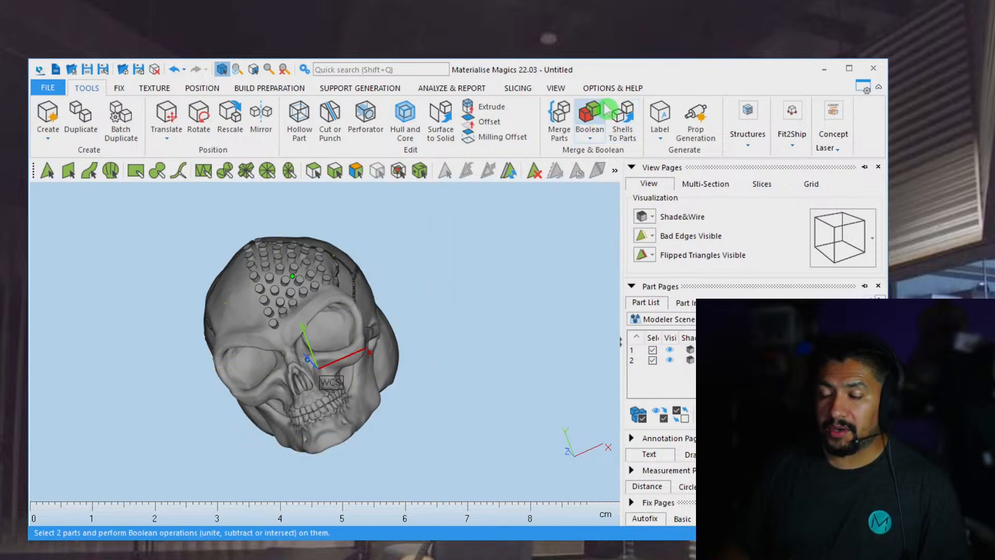
left_click(593, 115)
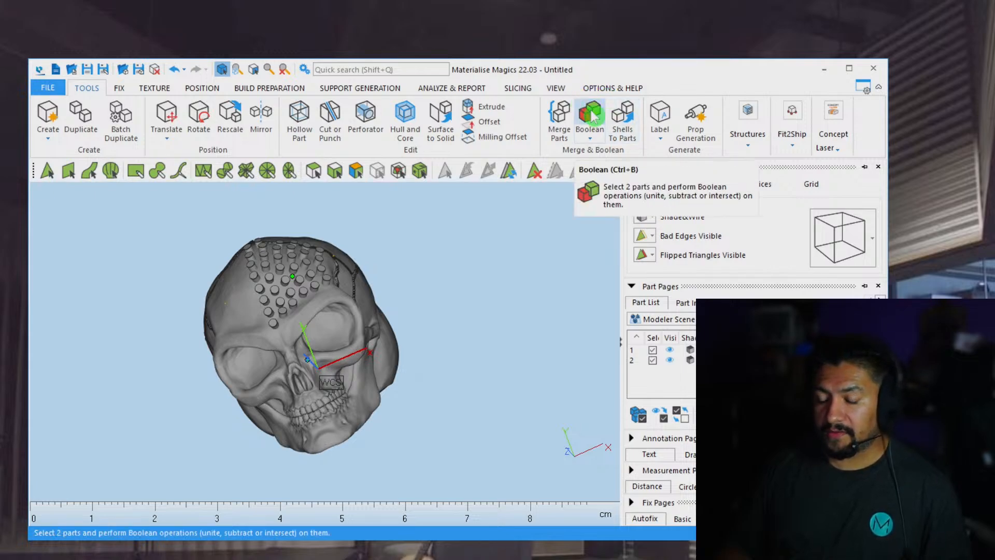
left_click(591, 115)
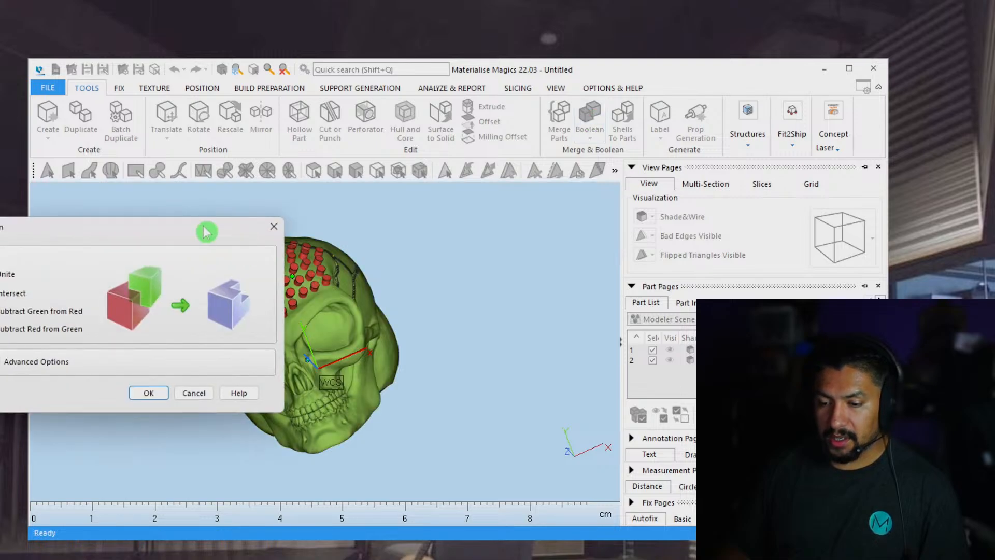
left_click_drag(187, 235, 601, 117)
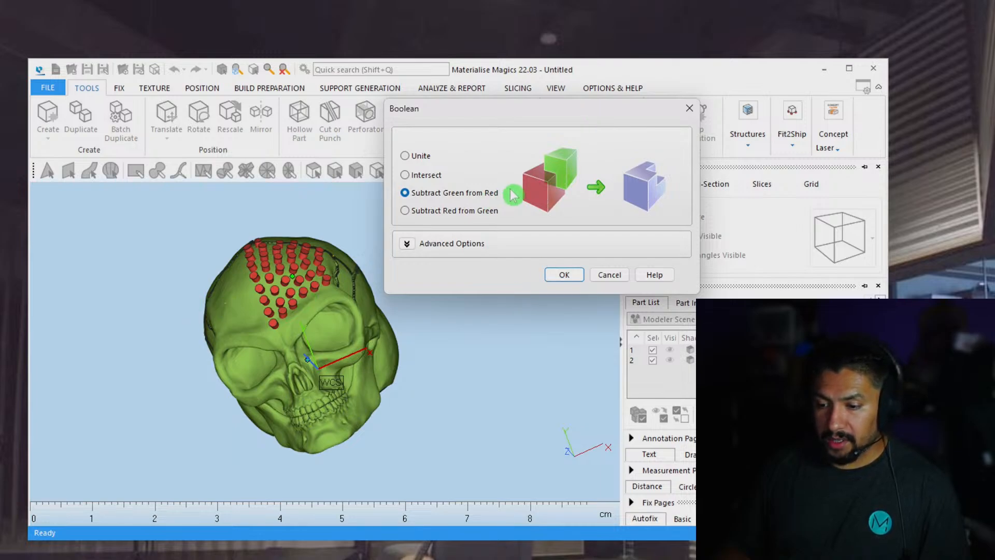
left_click(406, 213)
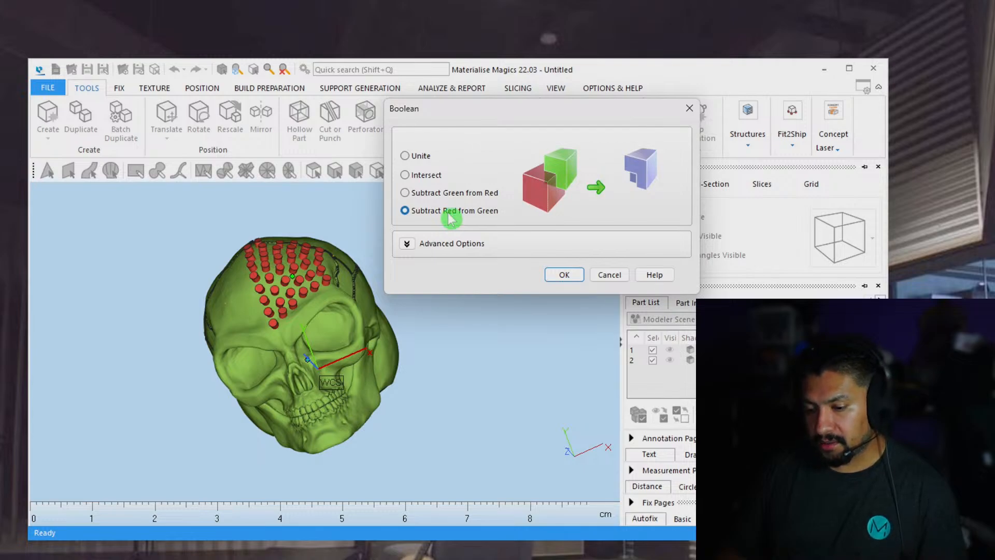
left_click(564, 274)
left_click(561, 244)
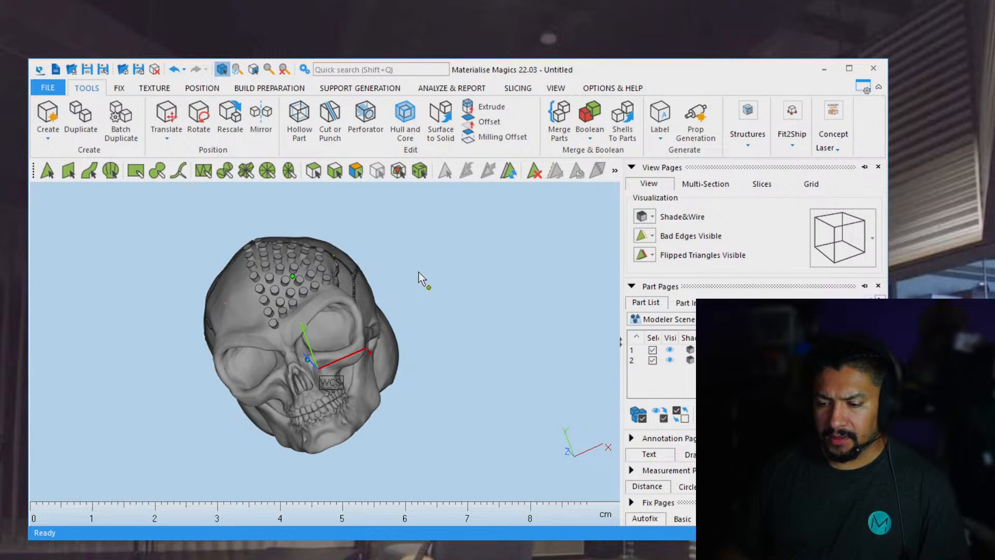
Reselect the skull and cutters, retry subtracting the red cutters from the green skull, and abort the Boolean operation.
left_click(431, 278)
right_click_drag(403, 265, 451, 284)
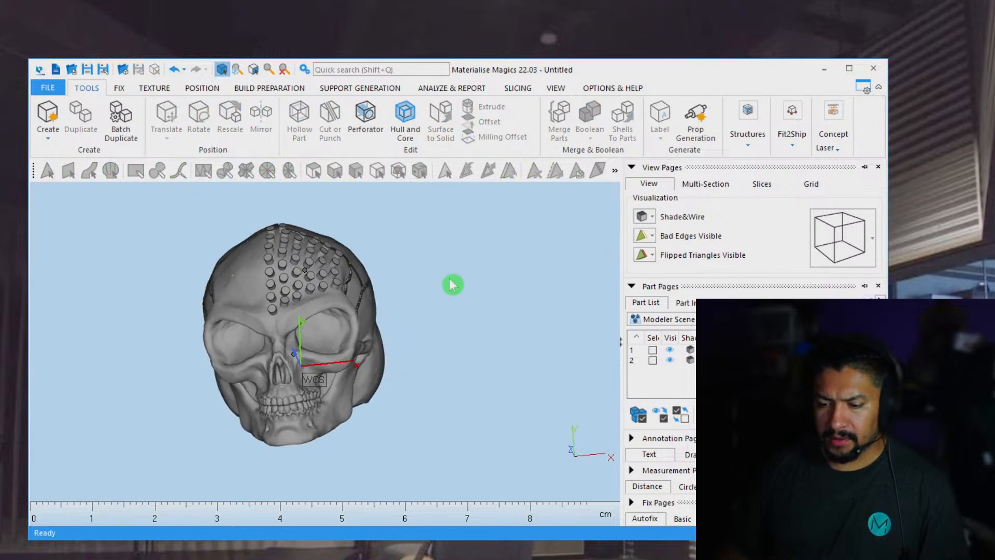
right_click_drag(376, 349, 468, 393)
scroll(468, 393, "up", 3)
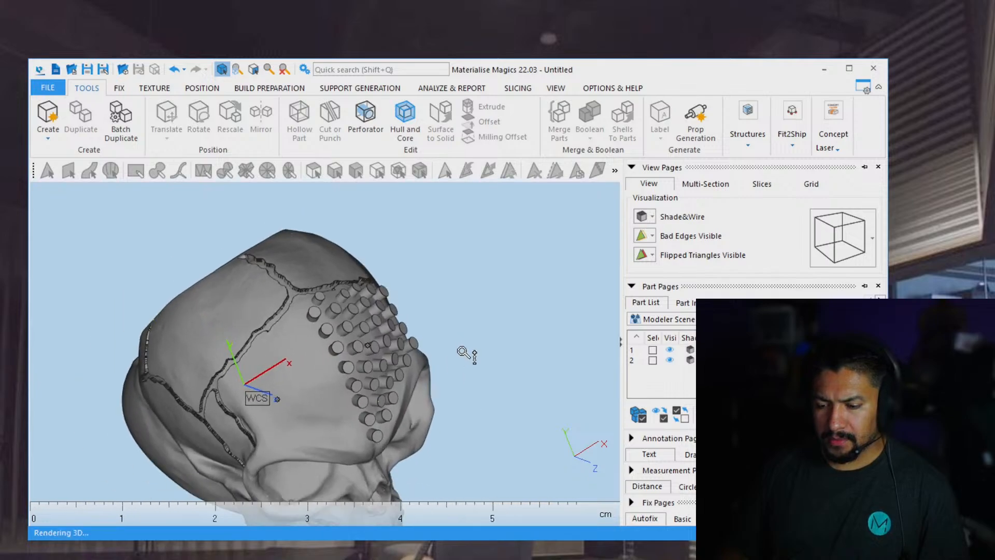
right_click_drag(443, 292, 435, 252)
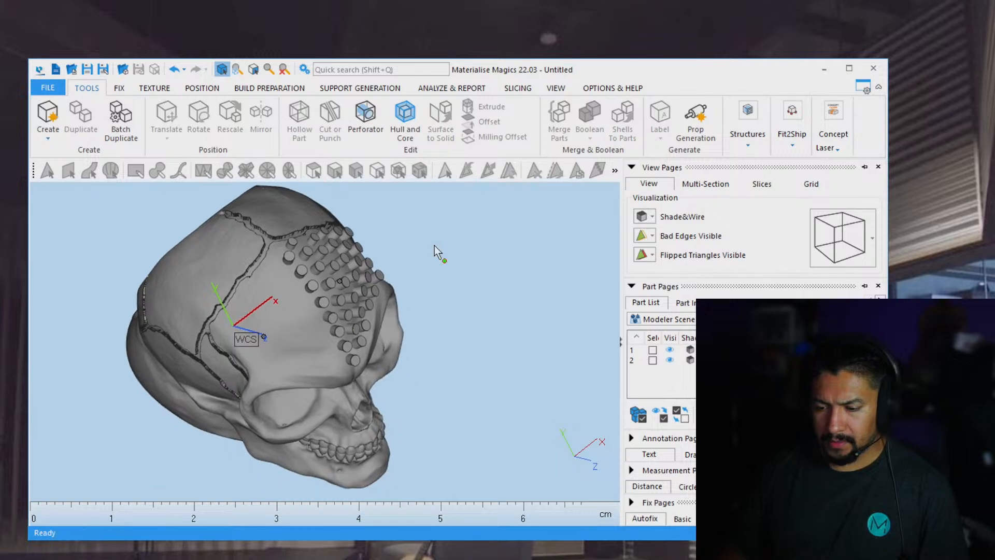
scroll(413, 330, "down", 3)
left_click_drag(208, 238, 464, 441)
left_click(589, 113)
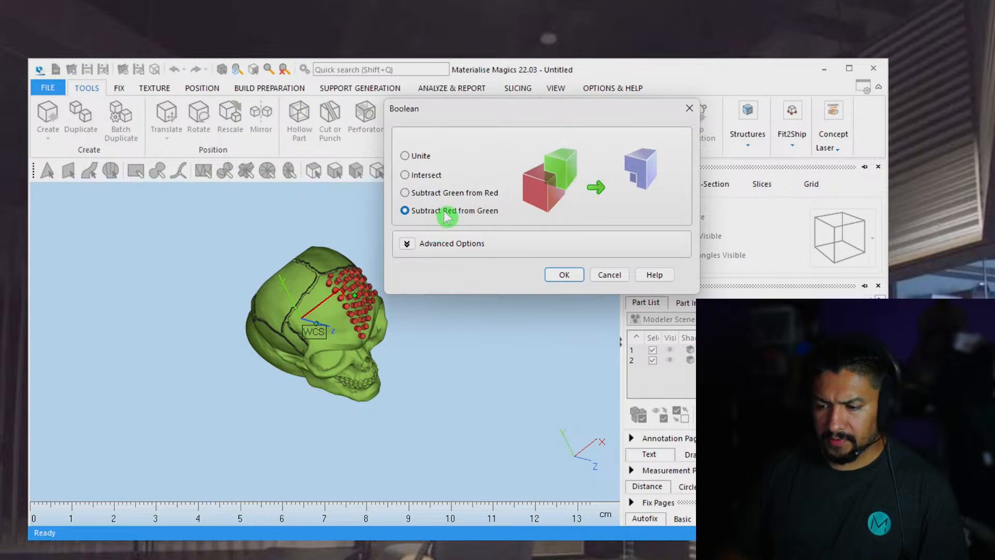
left_click(564, 275)
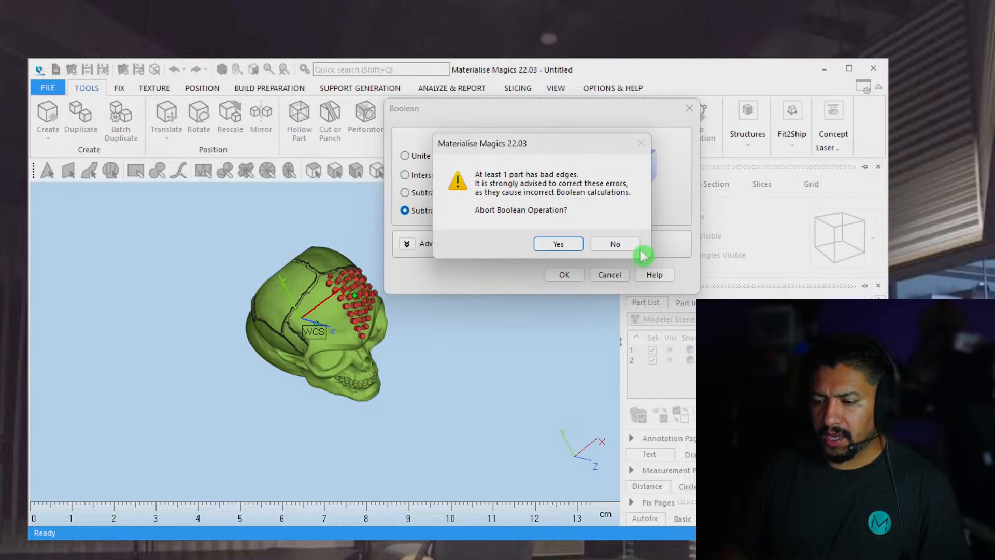
left_click(560, 247)
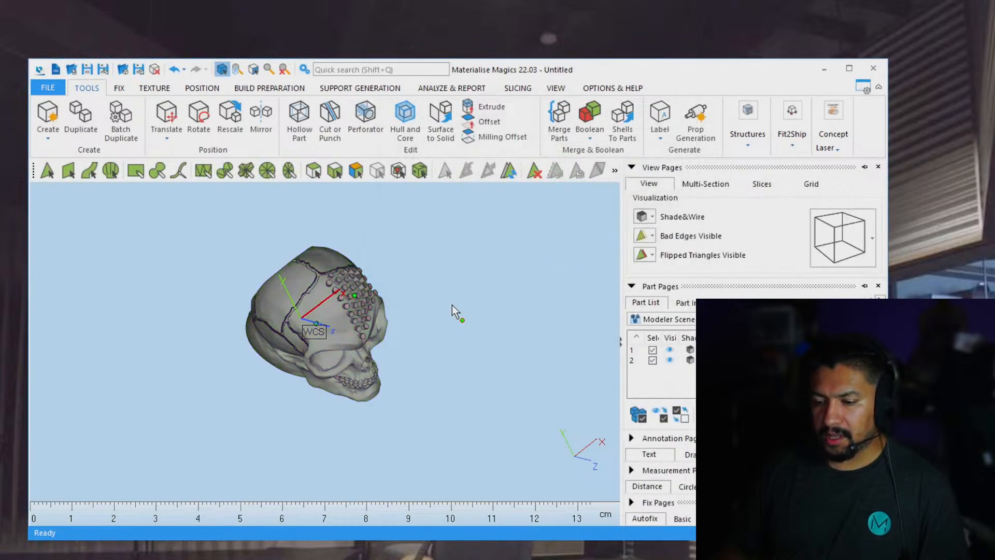
left_click(338, 362)
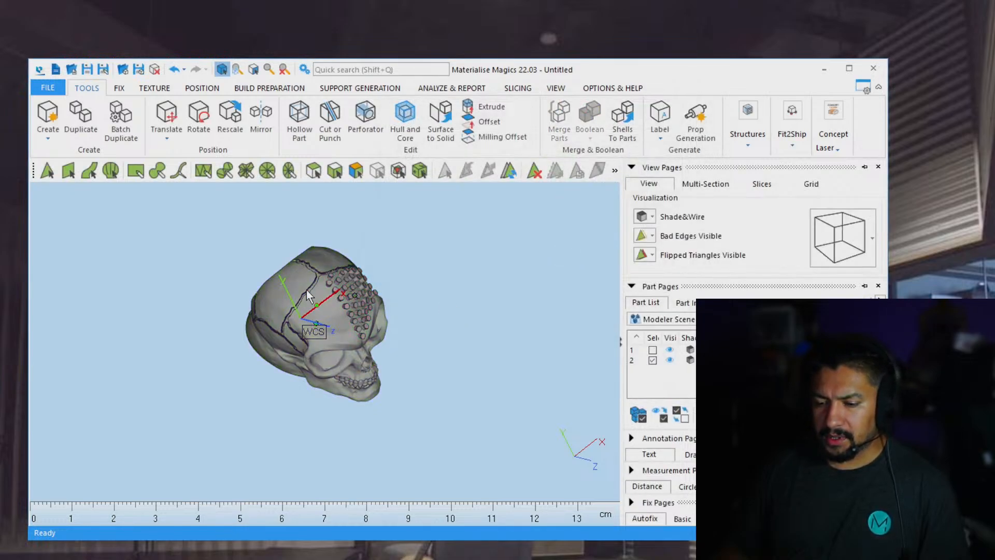
key("ctrl+f")
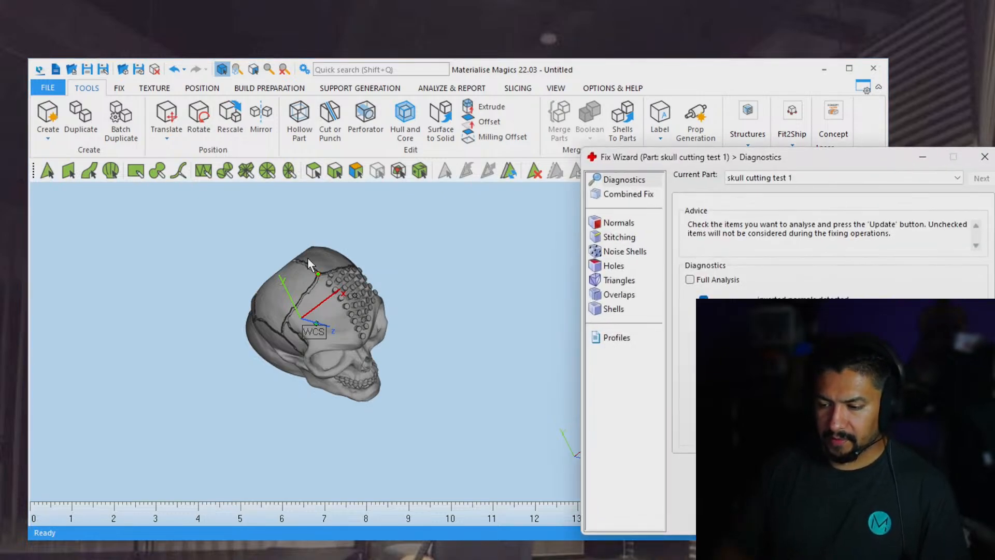
left_click_drag(792, 159, 259, 103)
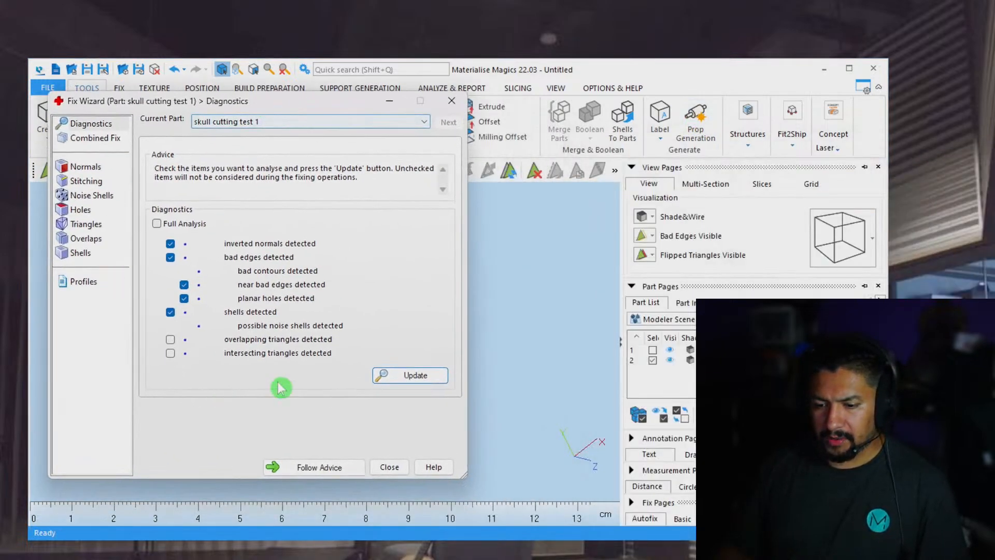
left_click(389, 467)
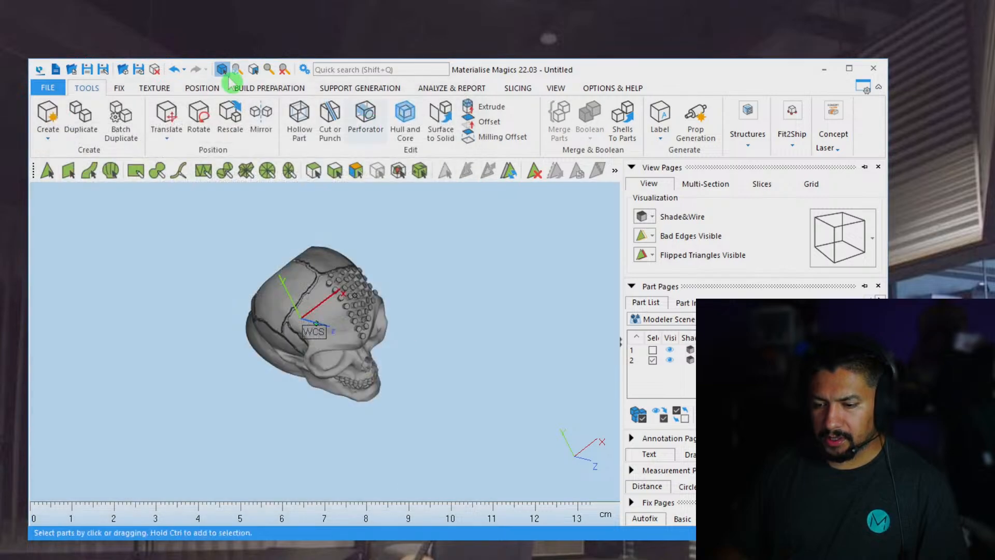
Unload the skull and the cutters, and import only skull cutting test 1 with As Is placement.
left_click(174, 72)
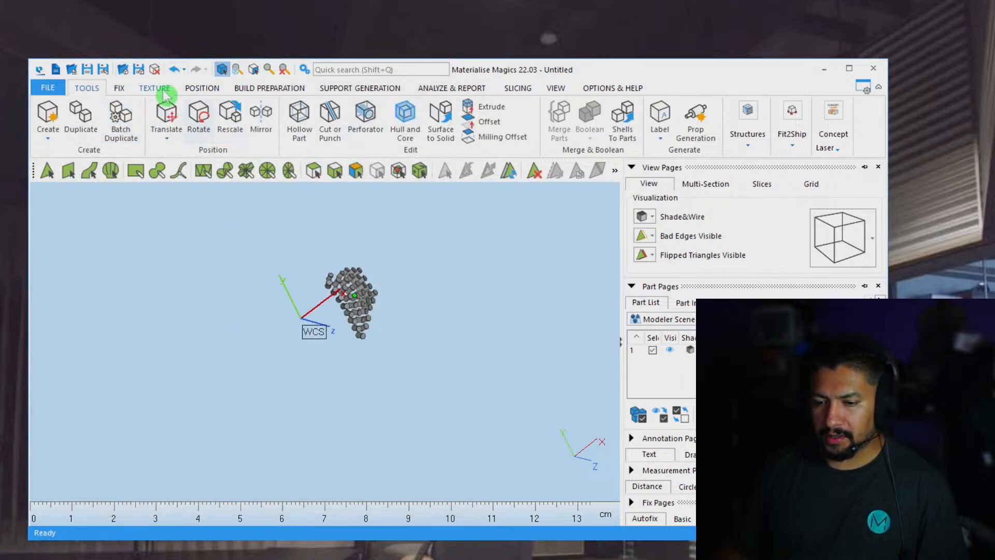
left_click(155, 70)
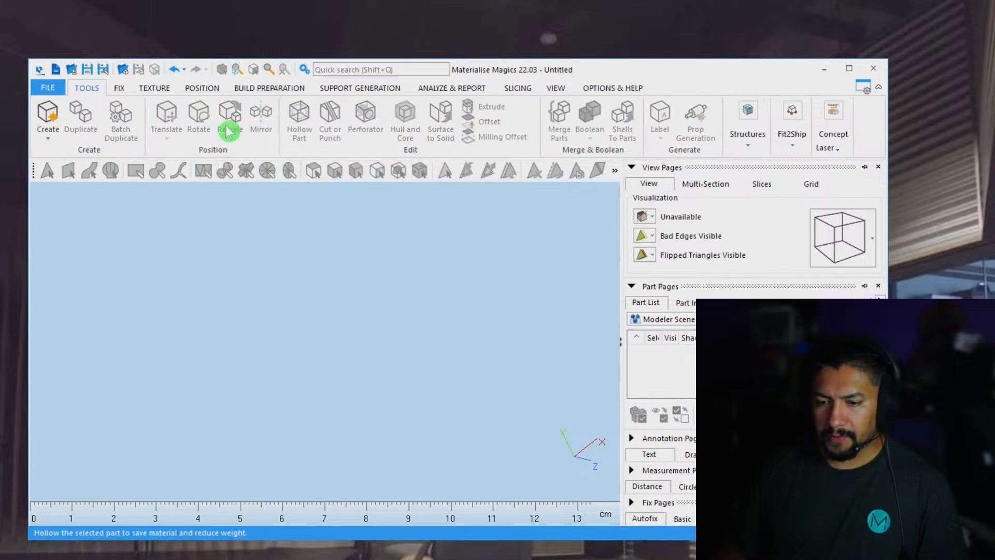
left_click(125, 73)
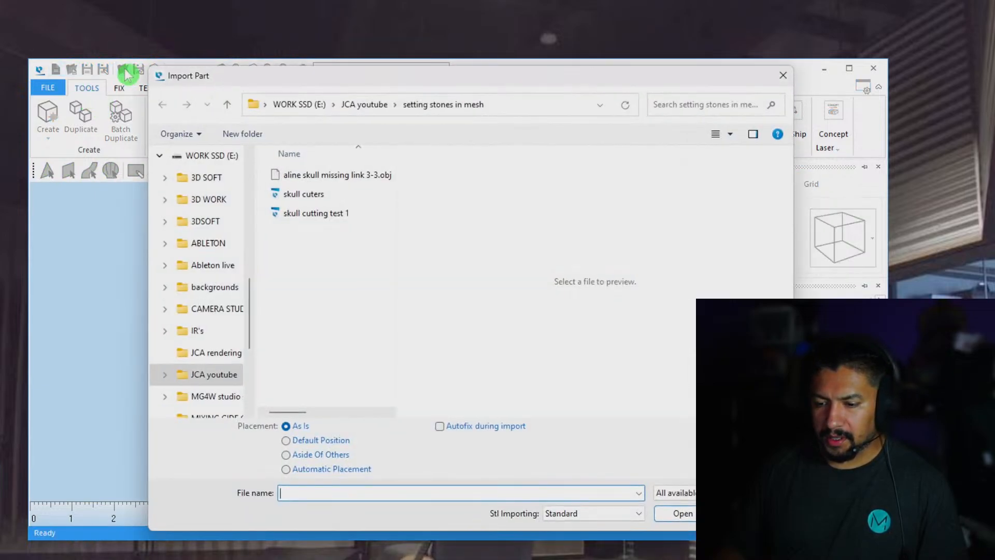
double_click(318, 215)
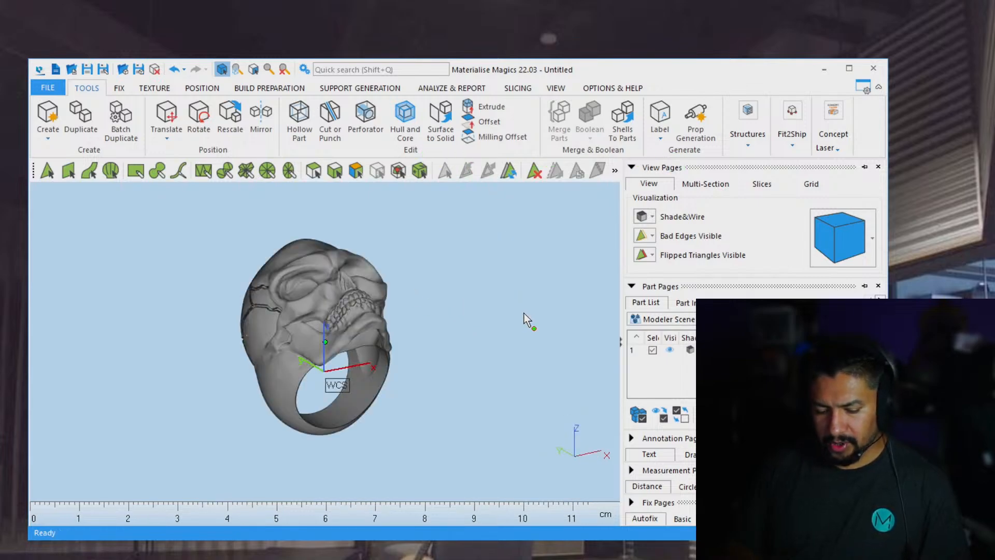
Repair skull cutting test 1 with the Fix Wizard's Automatic Fixing and update its diagnostics.
key("ctrl+f")
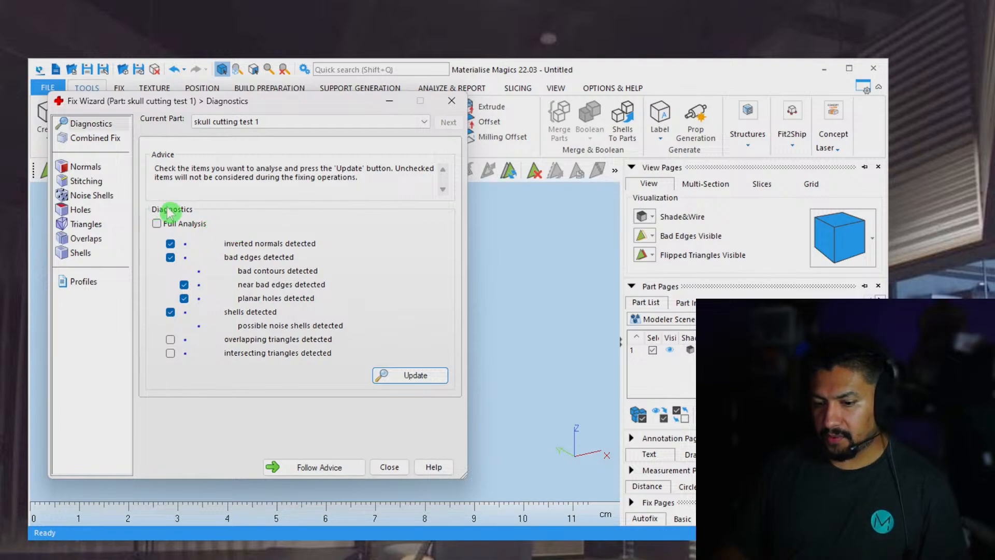
left_click(390, 377)
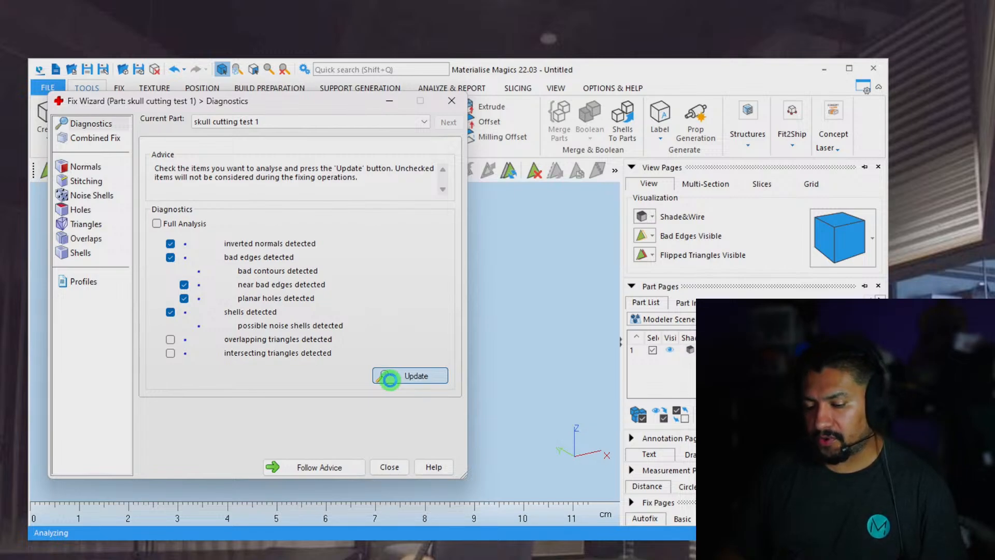
left_click(320, 468)
left_click(294, 212)
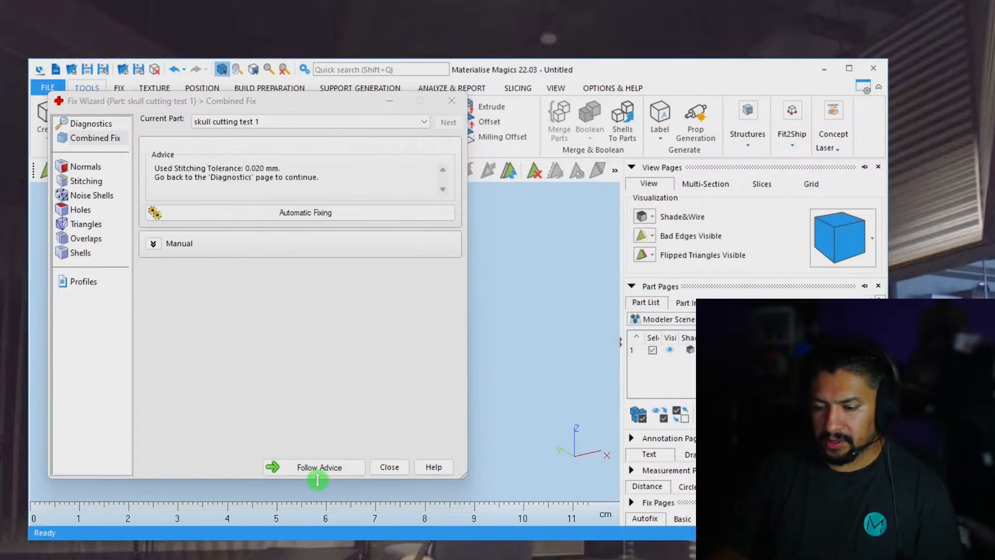
left_click(342, 469)
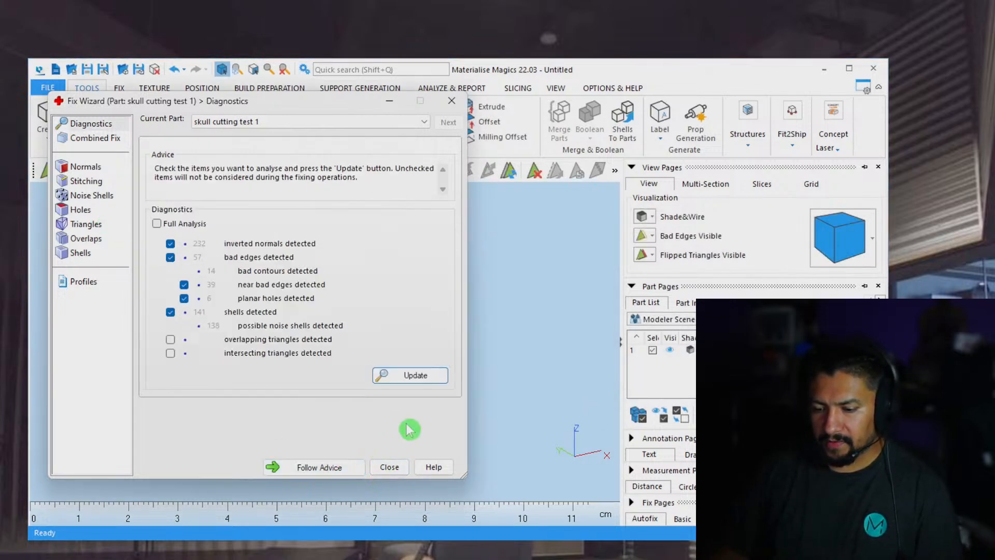
left_click(413, 376)
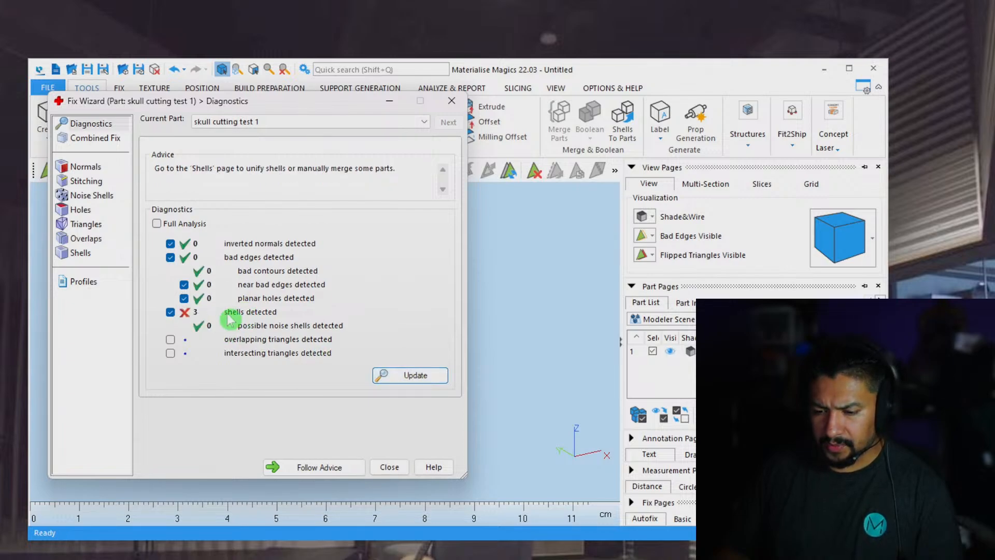
Delete the two tiny shells of 270 and 262 triangles from the skull, keeping the main shell.
left_click(78, 253)
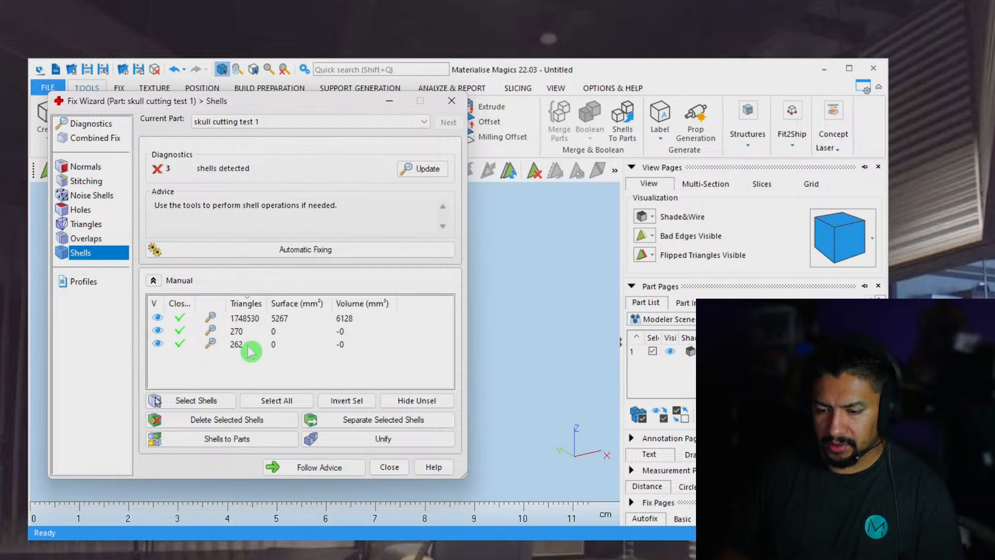
left_click_drag(334, 108, 624, 104)
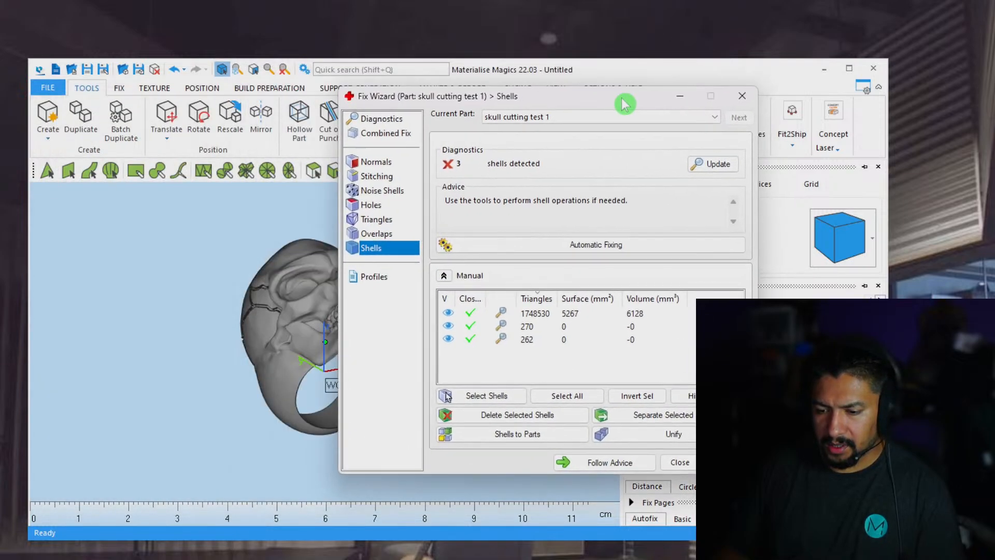
left_click(283, 338)
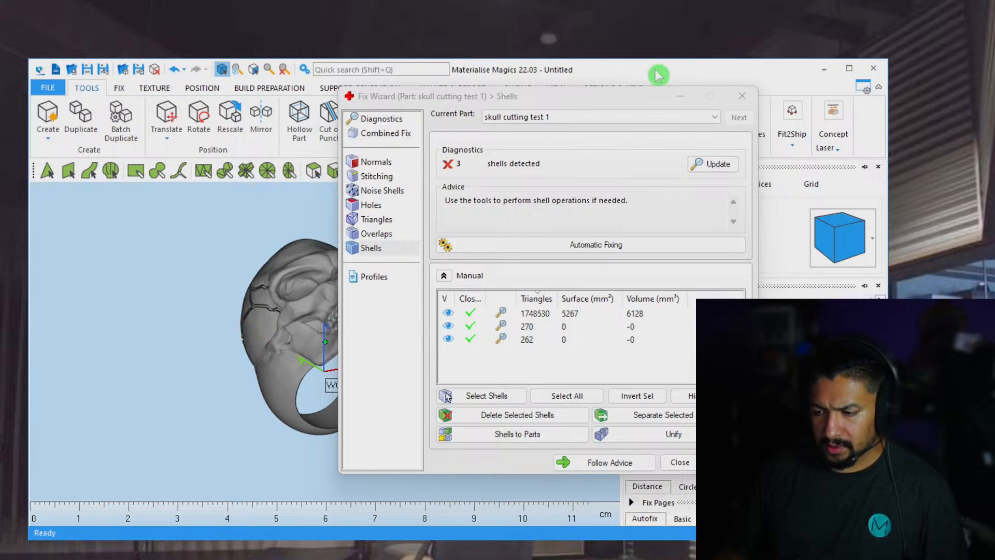
left_click(742, 96)
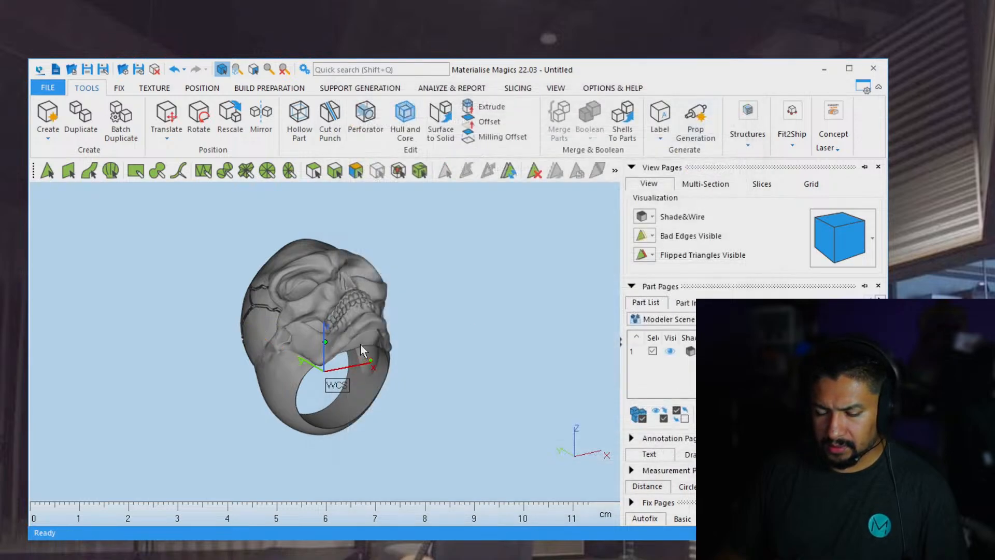
right_click_drag(360, 345, 353, 345)
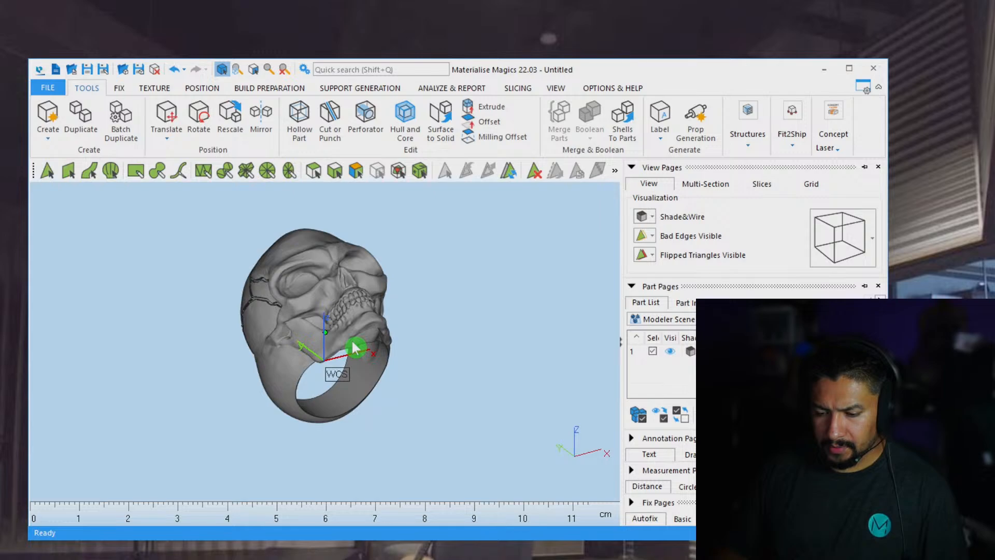
middle_click_drag(320, 343, 169, 355)
key("ctrl+f")
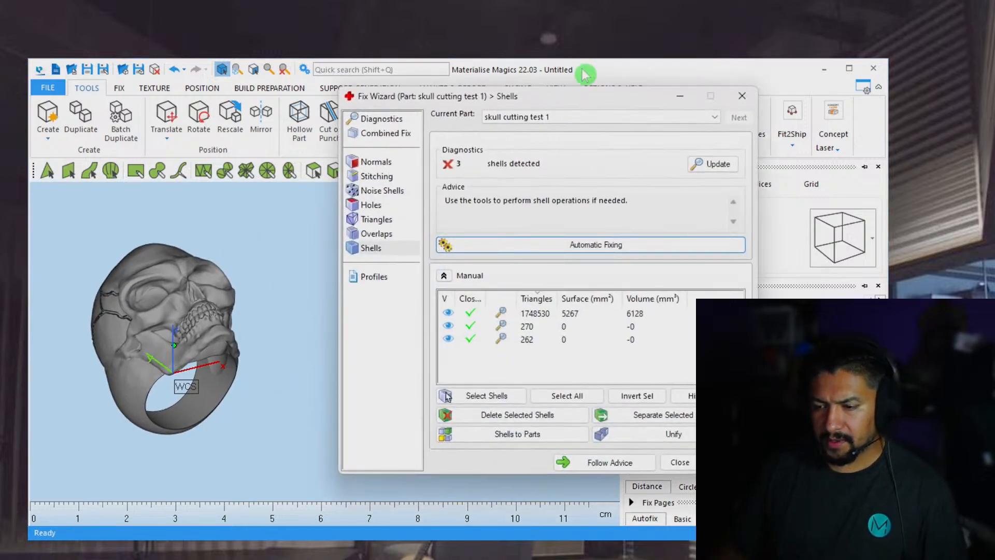
left_click_drag(588, 109, 493, 106)
left_click(428, 338)
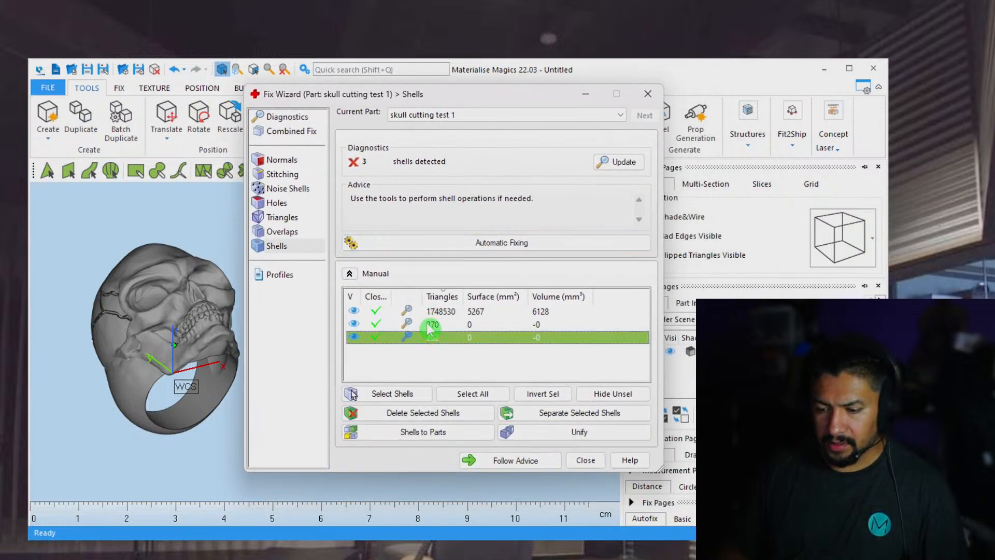
left_click(430, 325)
left_click(436, 314)
left_click_drag(421, 363, 391, 325)
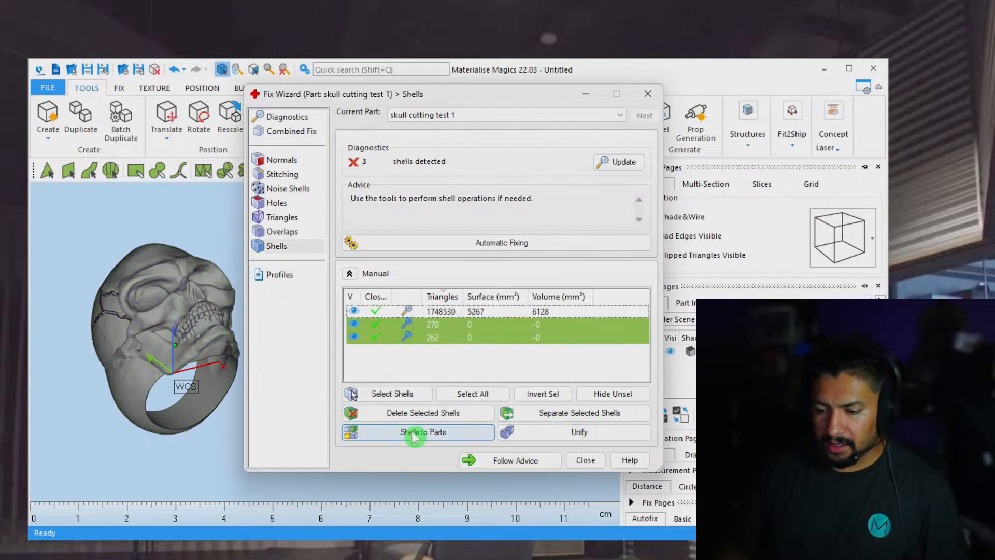
left_click(420, 413)
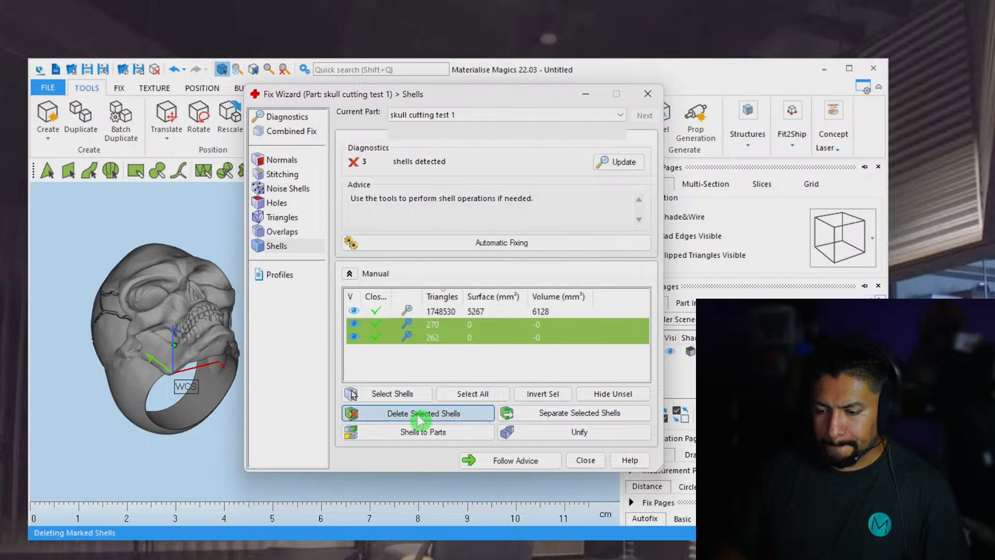
Rerun the diagnostics on the repaired skull and close the Fix Wizard.
left_click(537, 466)
left_click(621, 370)
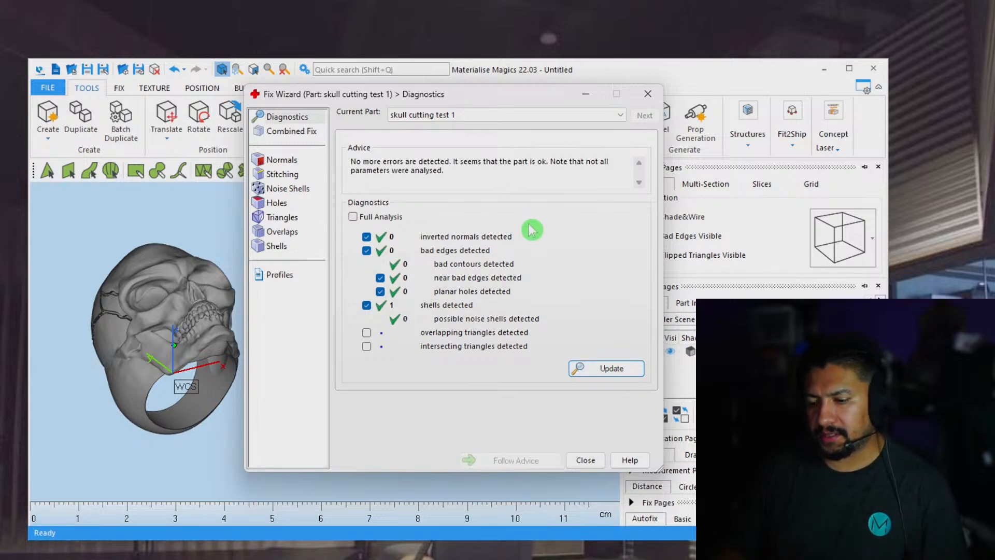
left_click(633, 94)
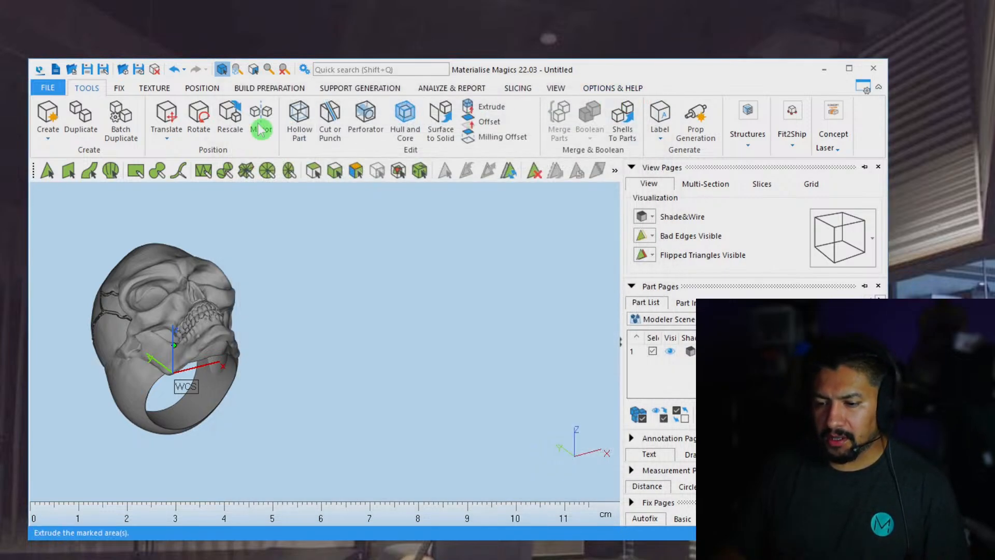
Unload the repaired skull, saving it over skull cutting test 1 in the setting stones in mesh folder under JCA youtube.
left_click(156, 72)
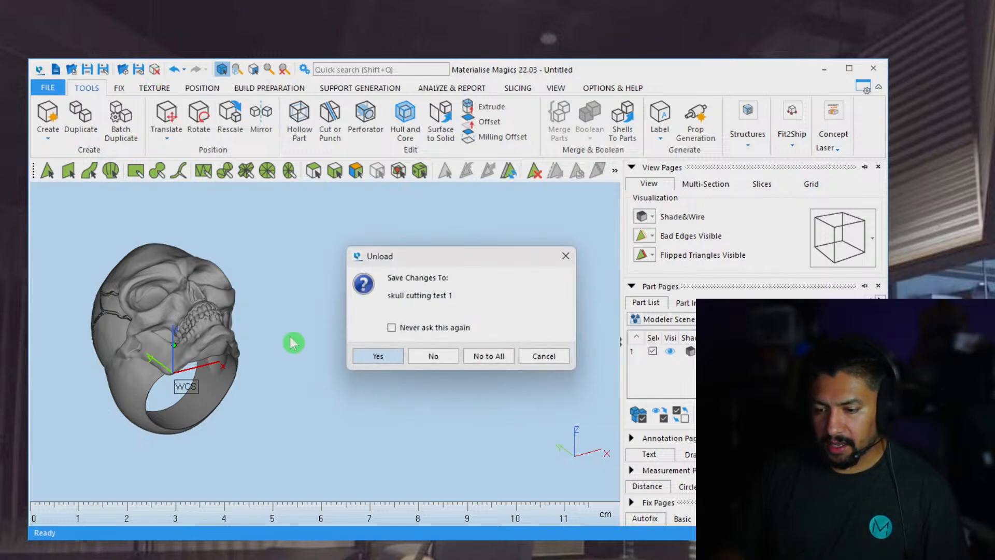
left_click_drag(482, 257, 423, 223)
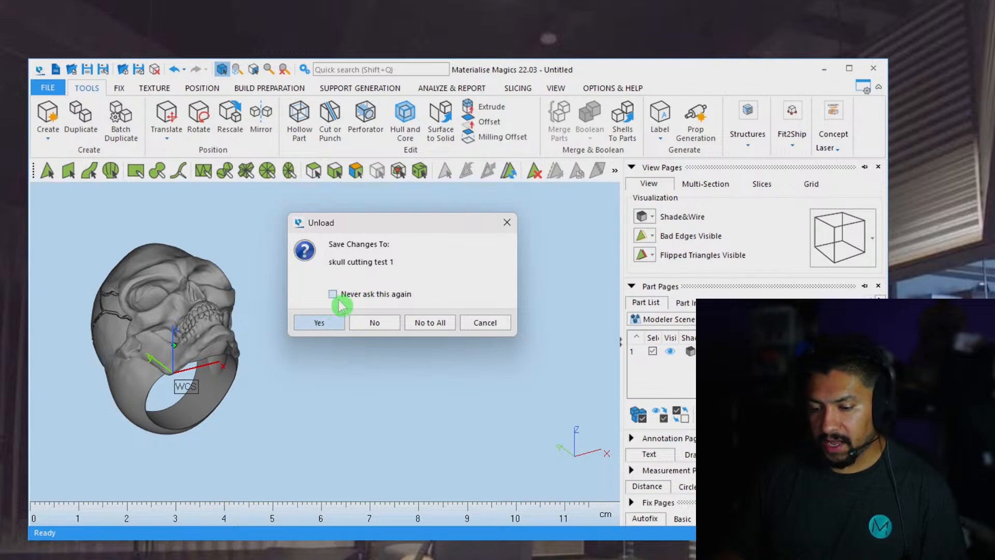
left_click(319, 322)
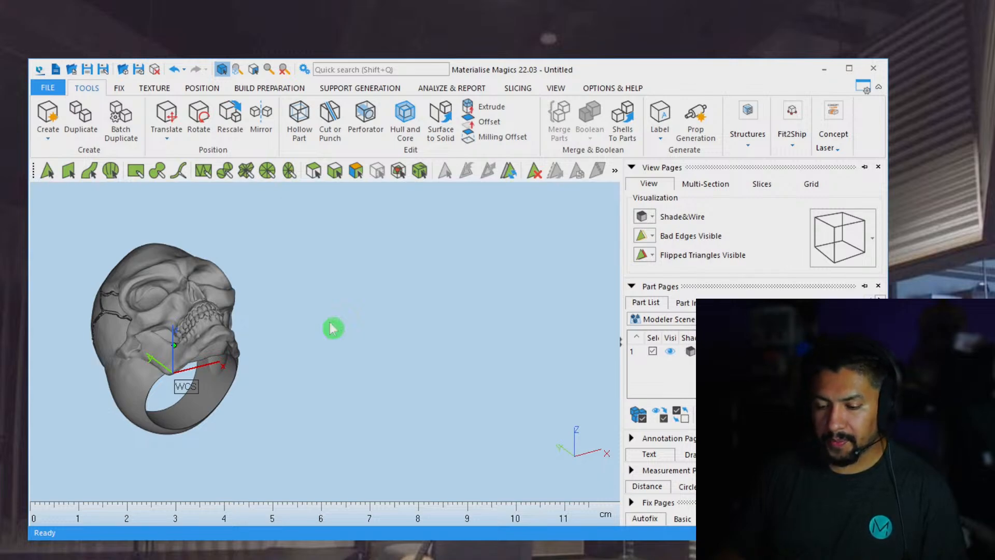
scroll(222, 251, "up", 1)
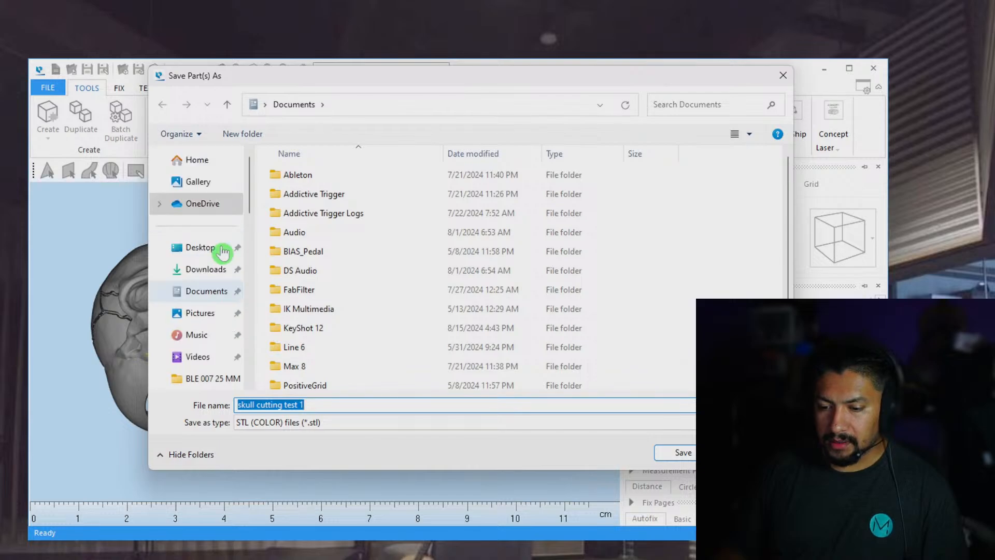
scroll(225, 253, "down", 10)
scroll(221, 248, "up", 1)
left_click(217, 289)
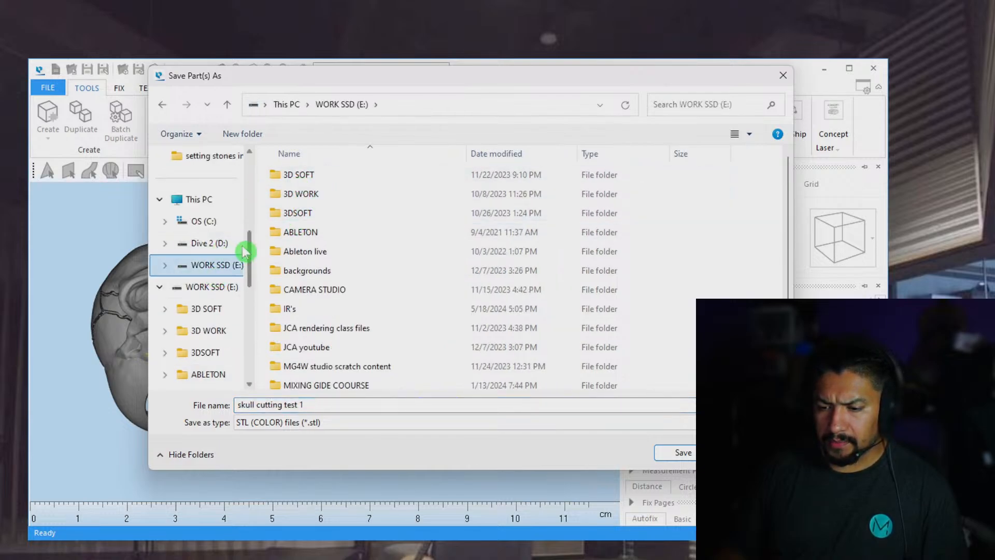
scroll(308, 200, "down", 2)
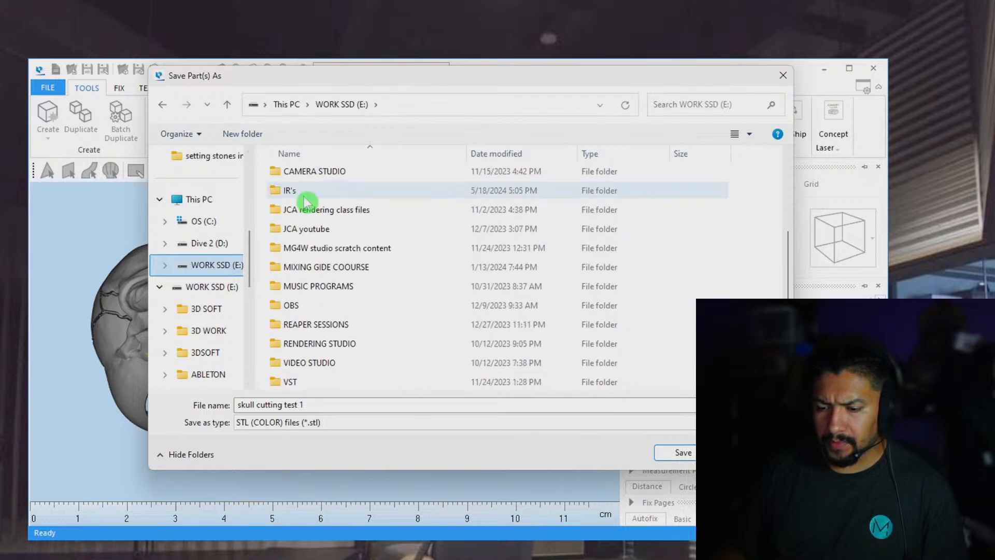
double_click(322, 228)
double_click(327, 200)
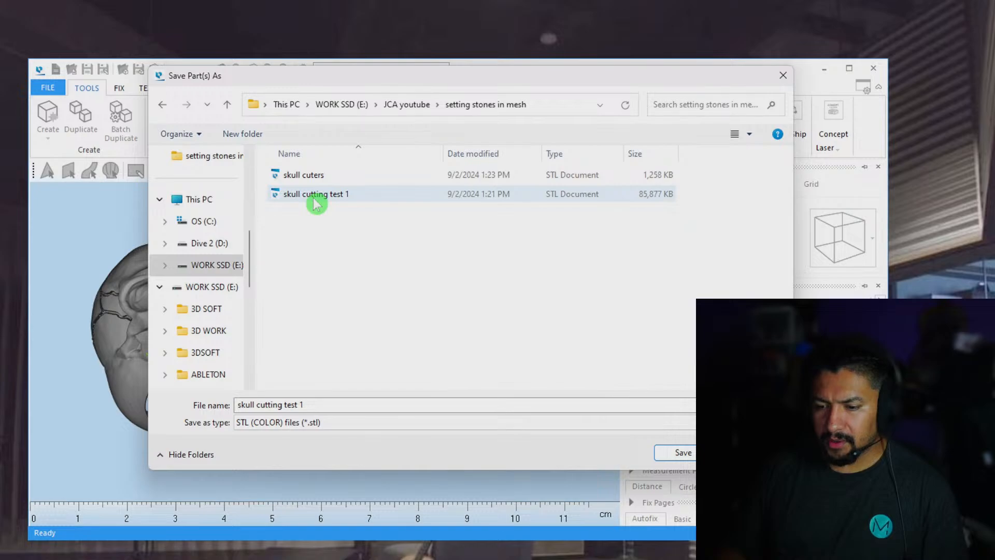
double_click(317, 200)
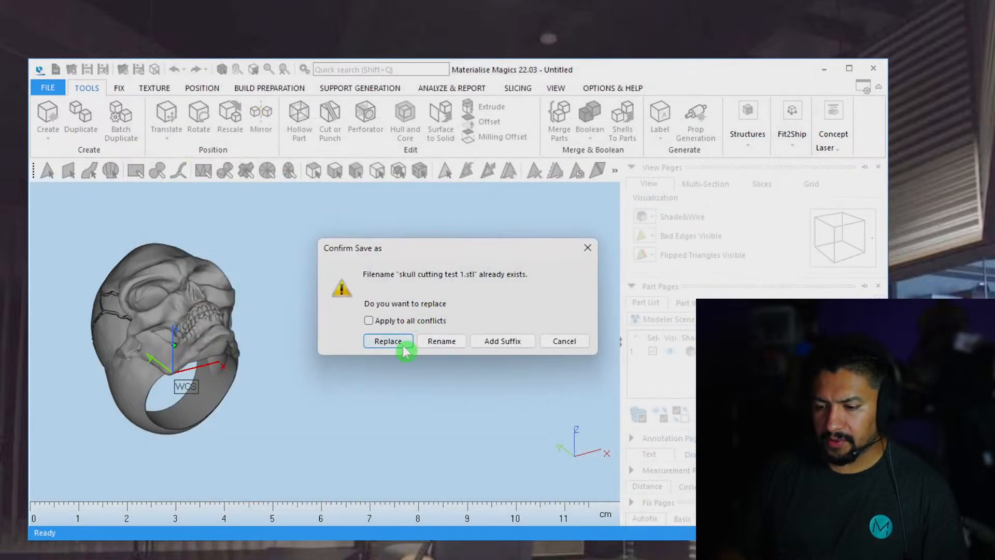
left_click(392, 342)
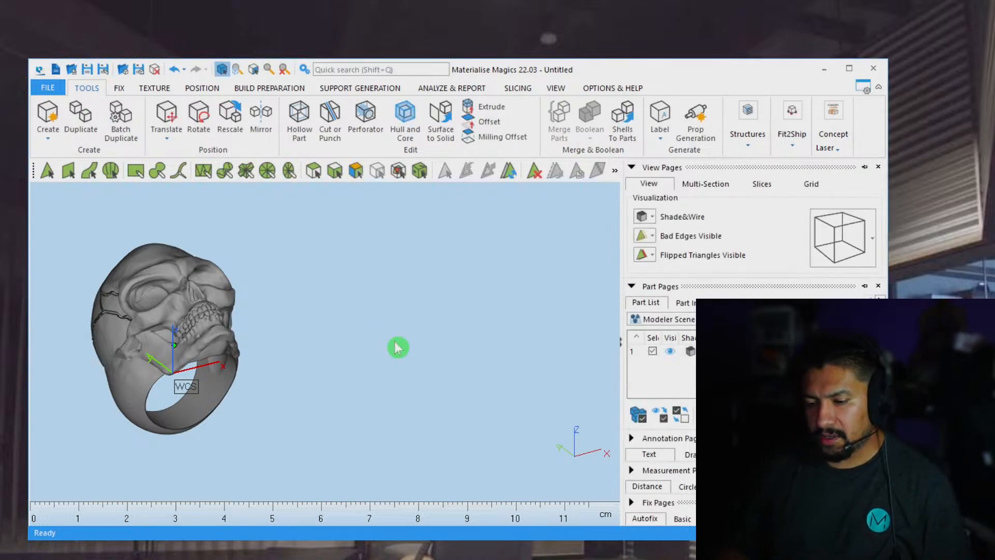
key("Delete")
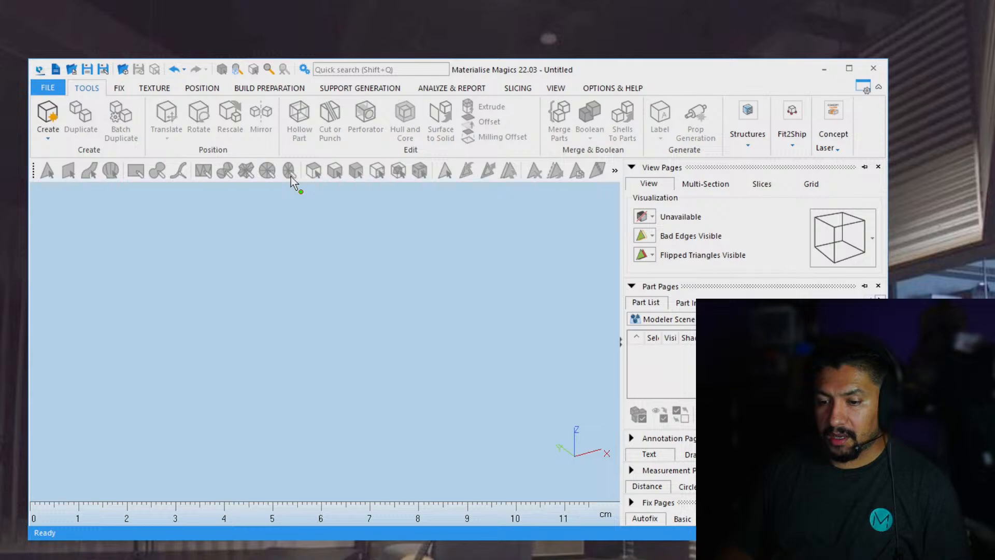
Import both the saved skull and the cutters into the empty scene.
left_click(123, 74)
left_click_drag(314, 250, 299, 198)
left_click(685, 518)
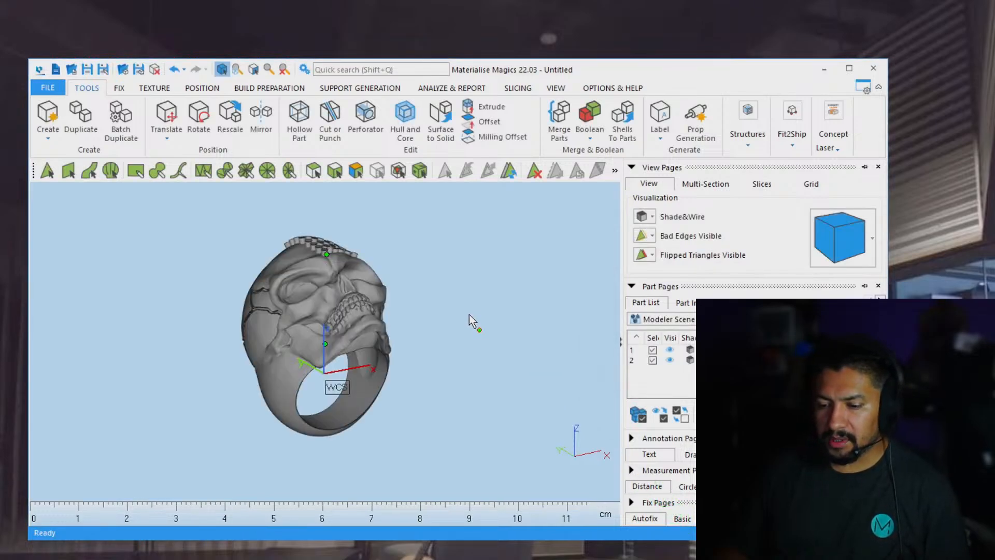
Boolean the skull and cutters with Subtract Red from Green, keeping the skull green and the cutters red.
left_click_drag(190, 221, 463, 464)
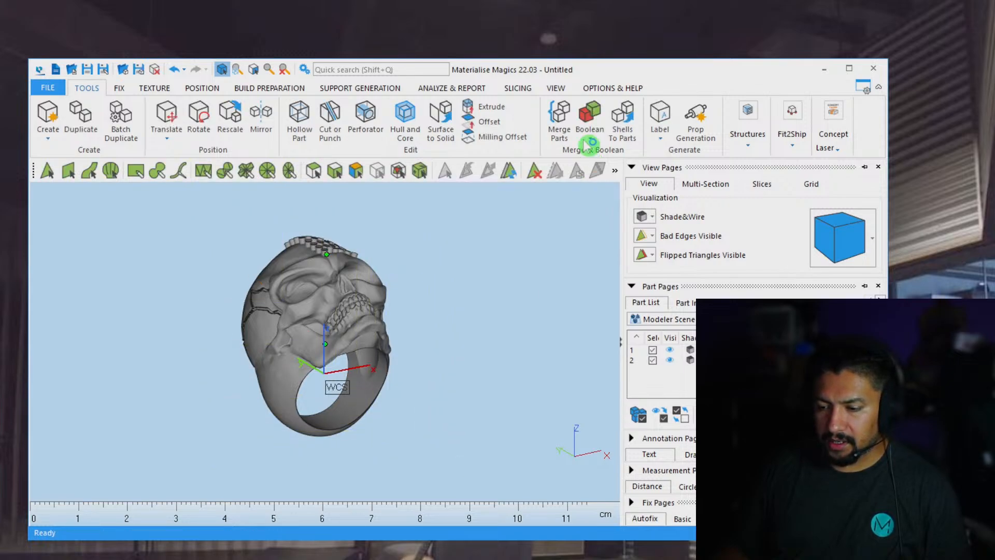
left_click(591, 111)
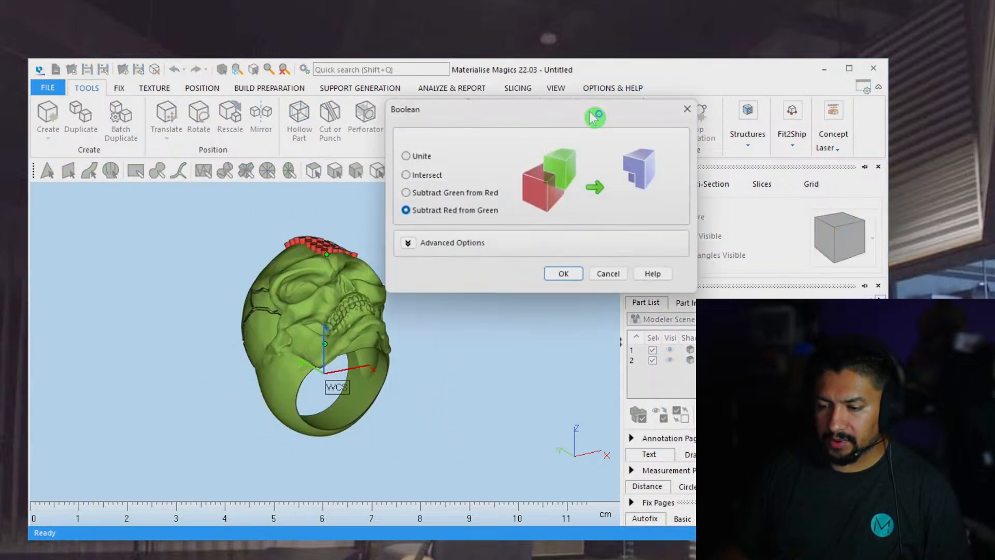
left_click(563, 277)
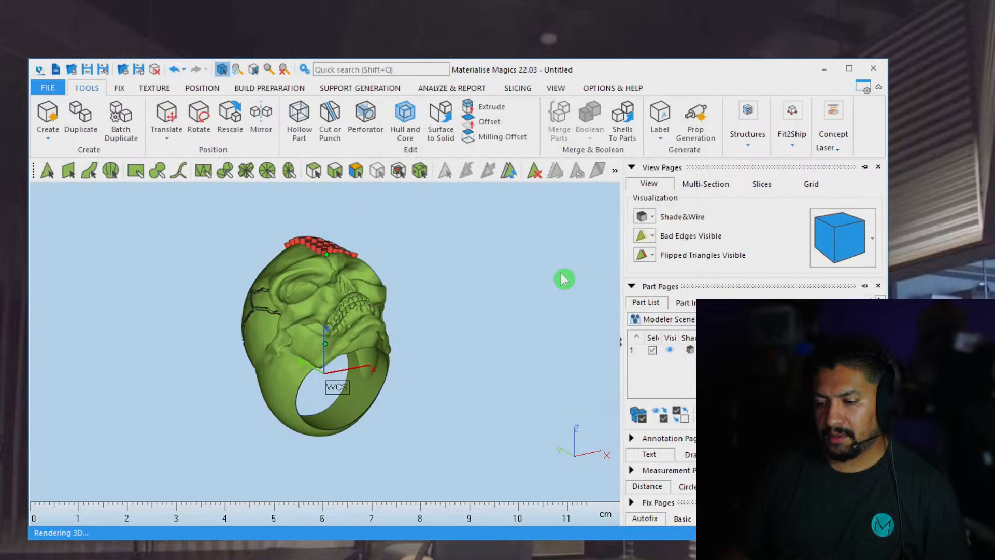
Examine the stone holes cut into the skull's forehead from several angles and distances.
right_click_drag(445, 258, 437, 318)
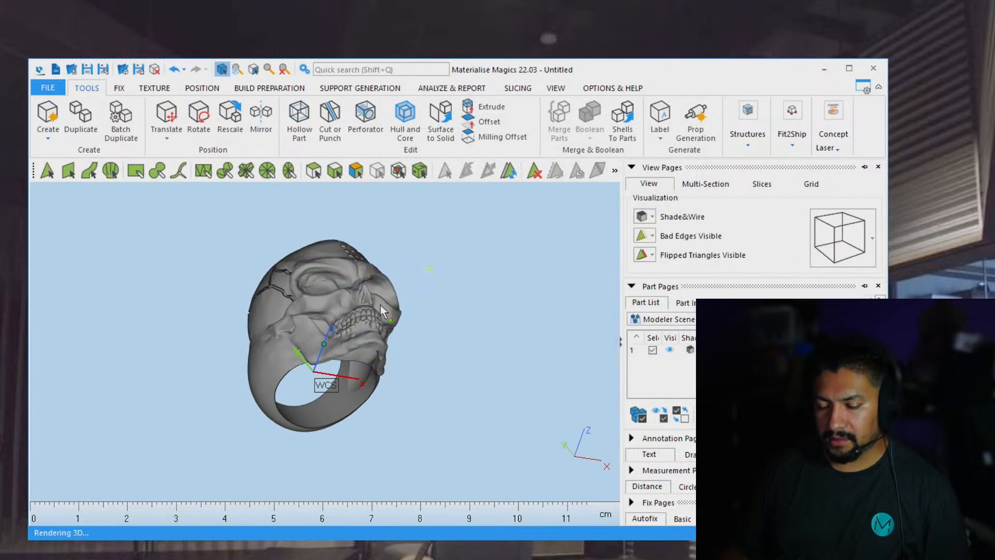
right_click_drag(334, 274, 299, 348)
scroll(358, 241, "up", 10)
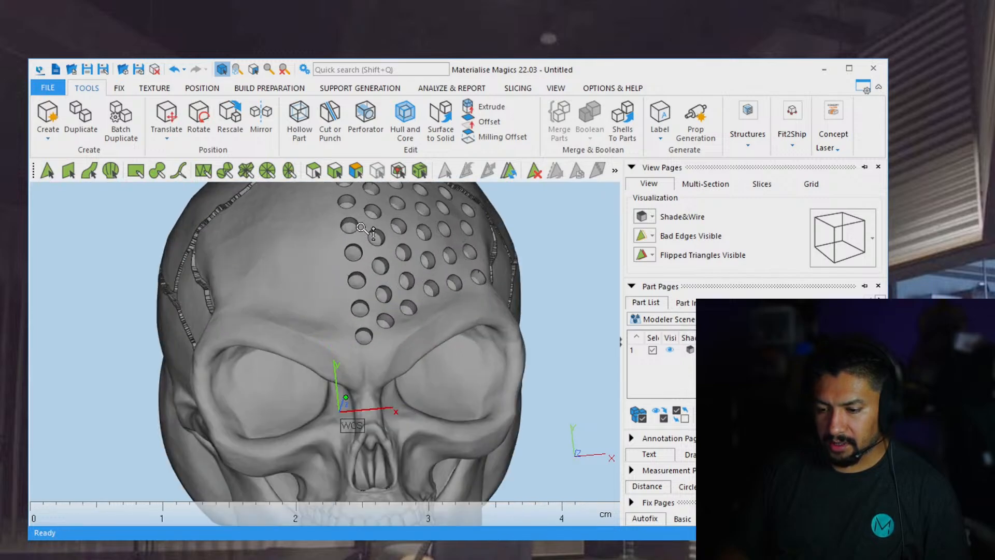
scroll(362, 228, "down", 5)
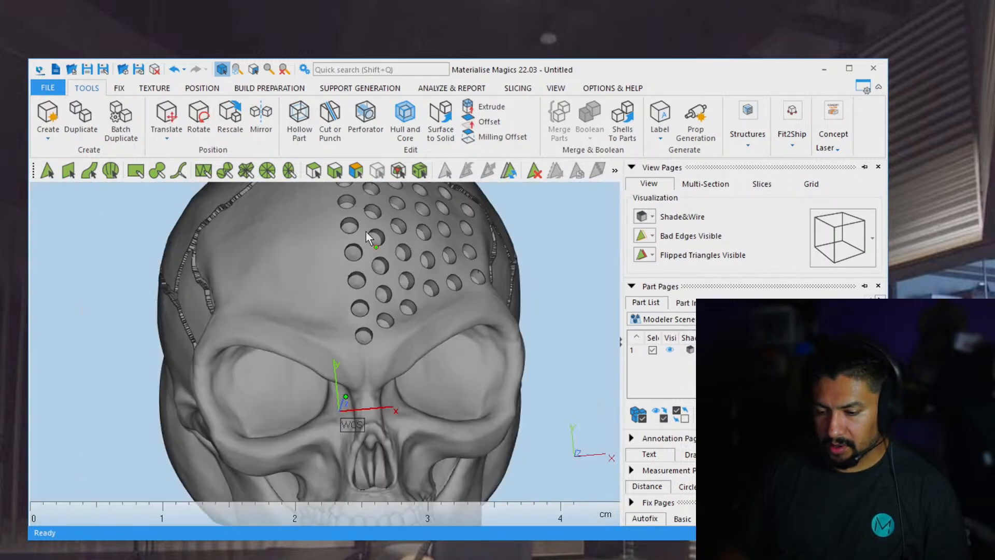
scroll(361, 230, "up", 2)
middle_click_drag(365, 277, 356, 334)
right_click_drag(462, 327, 459, 327)
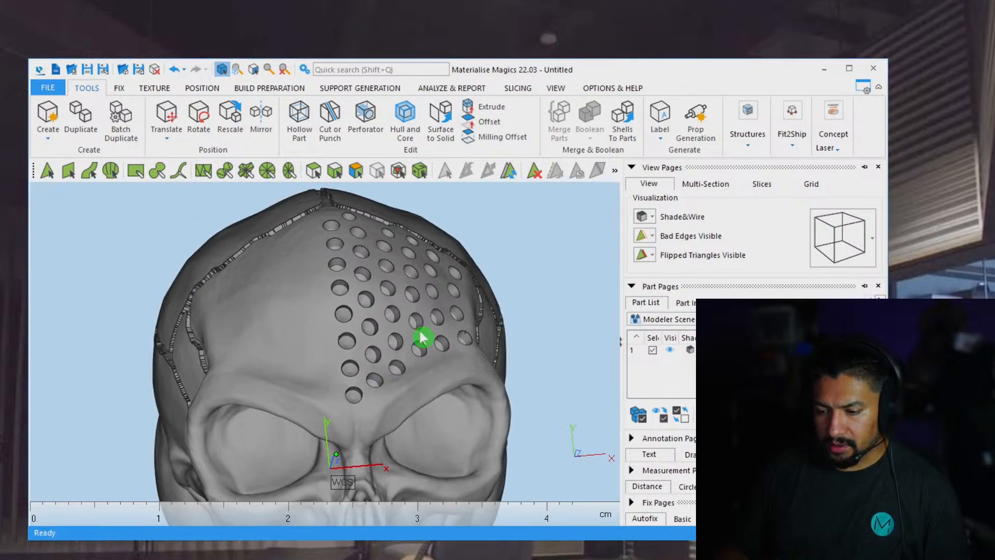
right_click_drag(356, 338, 342, 367)
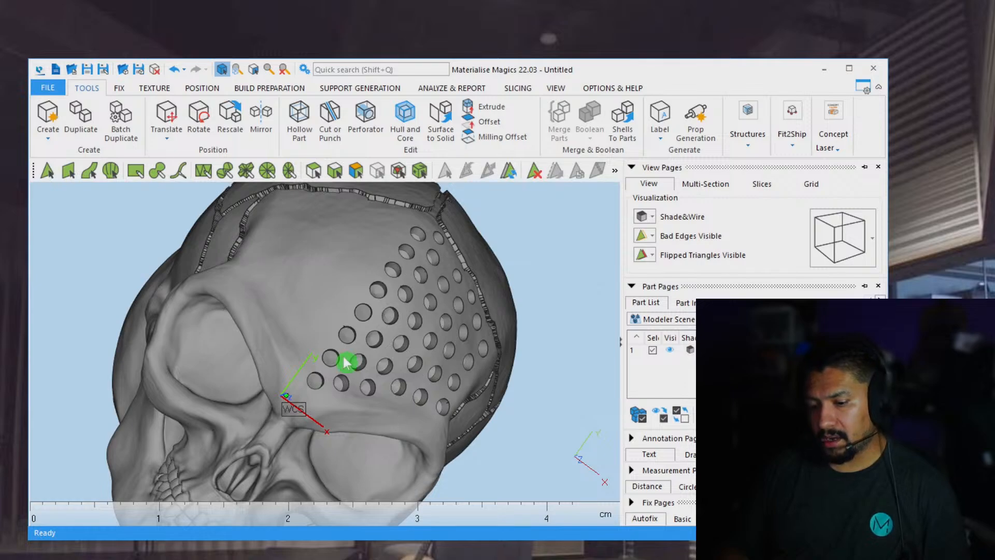
scroll(343, 356, "down", 5)
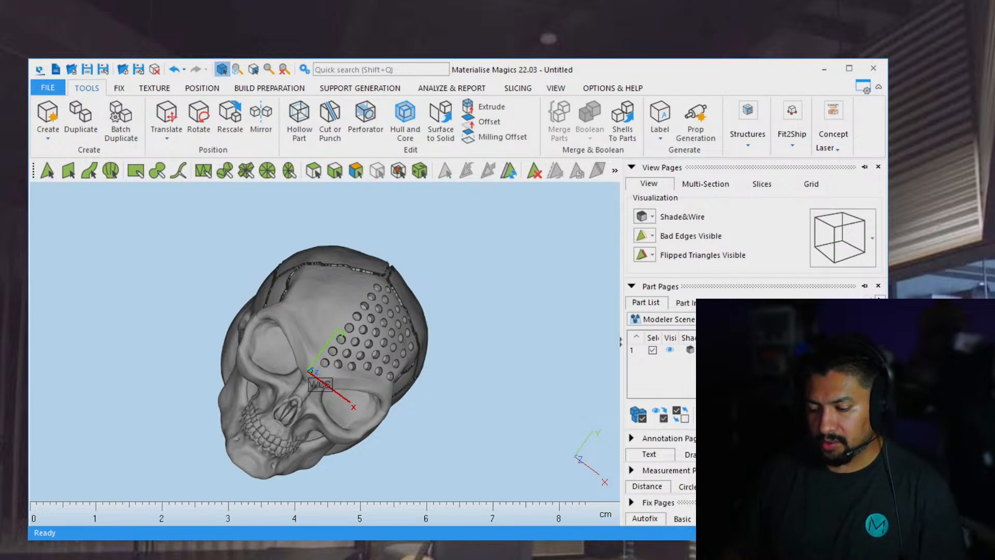
Minimize ZBrush and switch to the Rhino file with the paved skull.
key("alt+Tab")
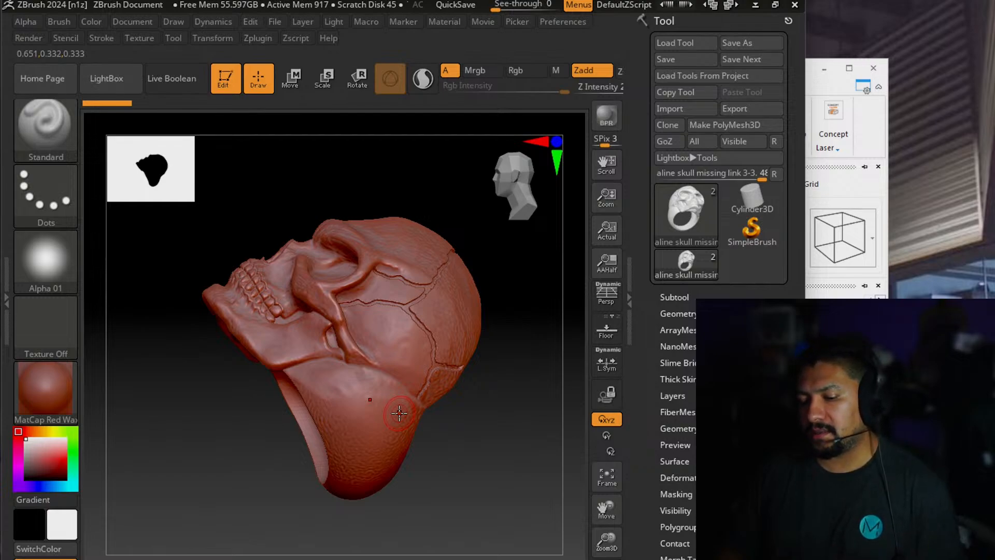
left_click(758, 15)
left_click(756, 4)
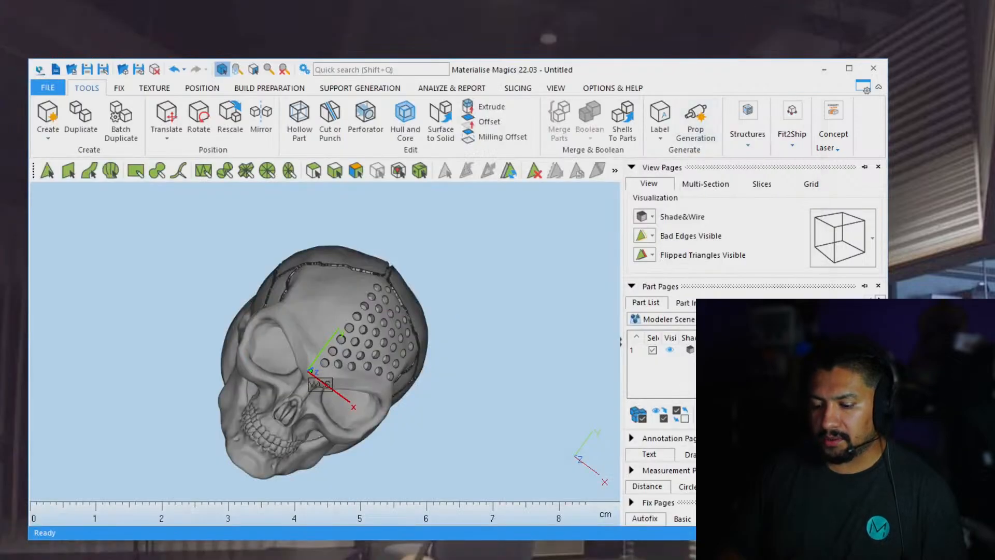
key("alt+Tab")
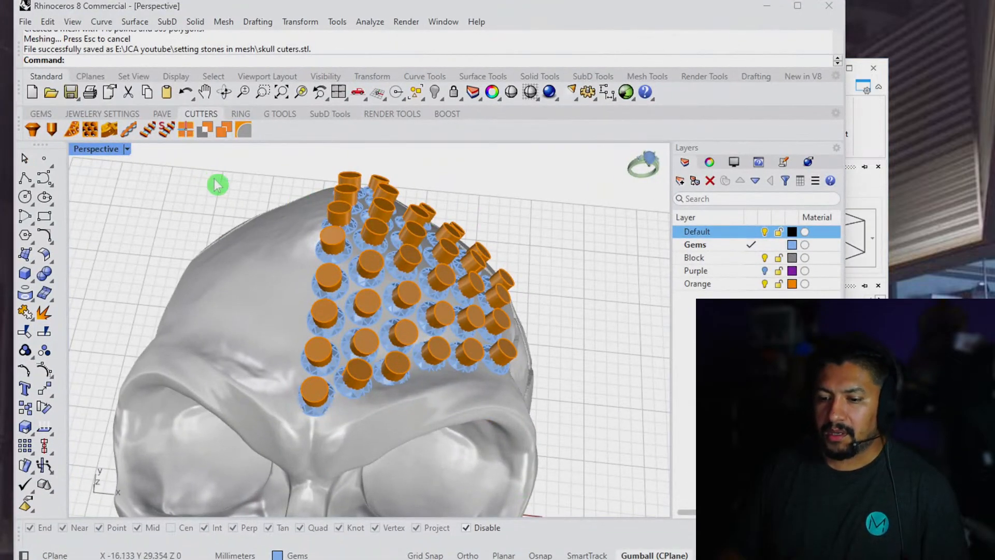
left_click(104, 114)
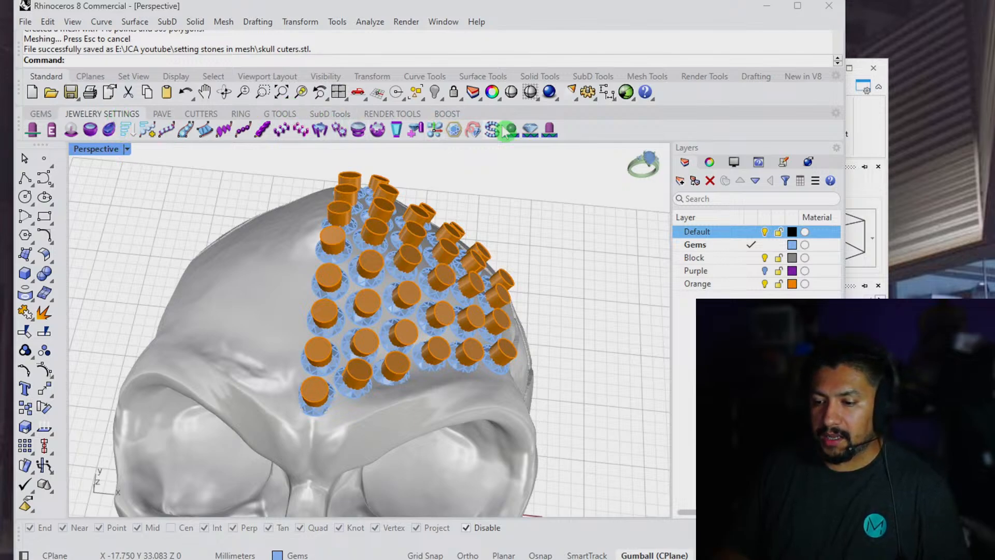
left_click(531, 131)
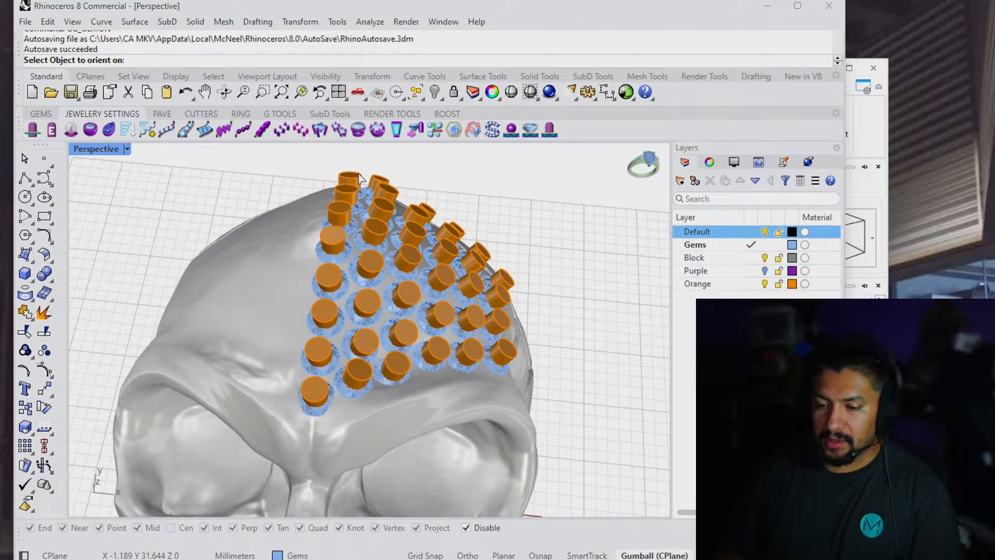
left_click(292, 218)
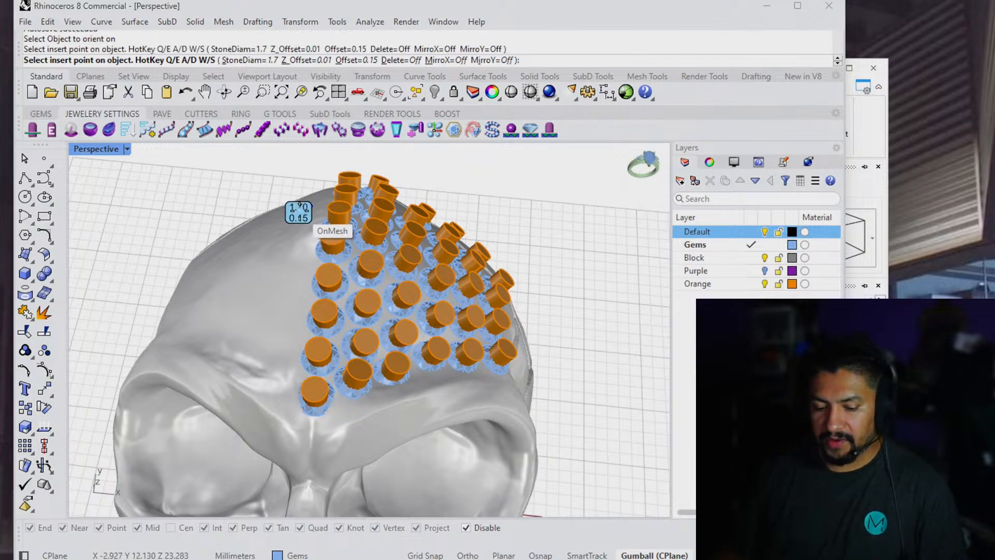
key("Escape")
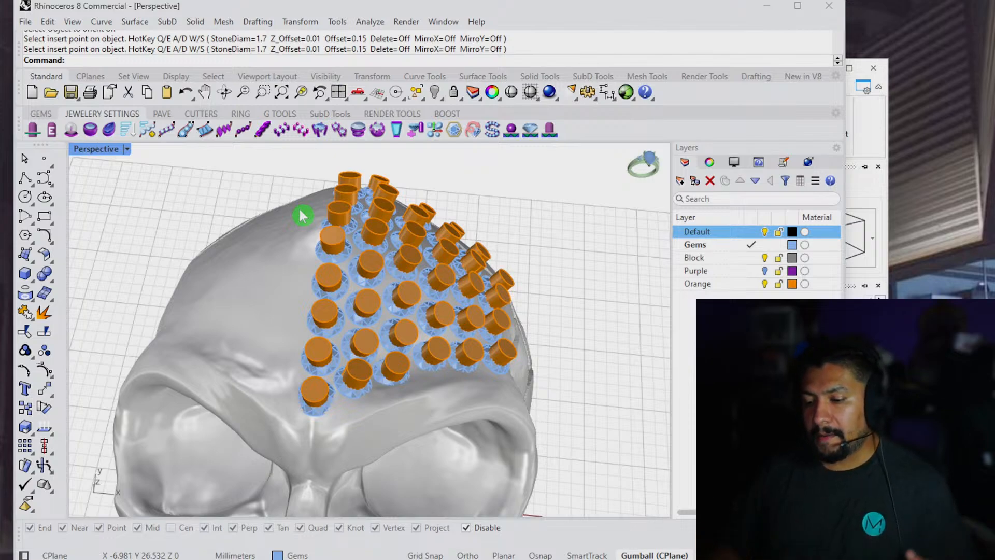
scroll(305, 212, "up", 5)
scroll(444, 242, "down", 5)
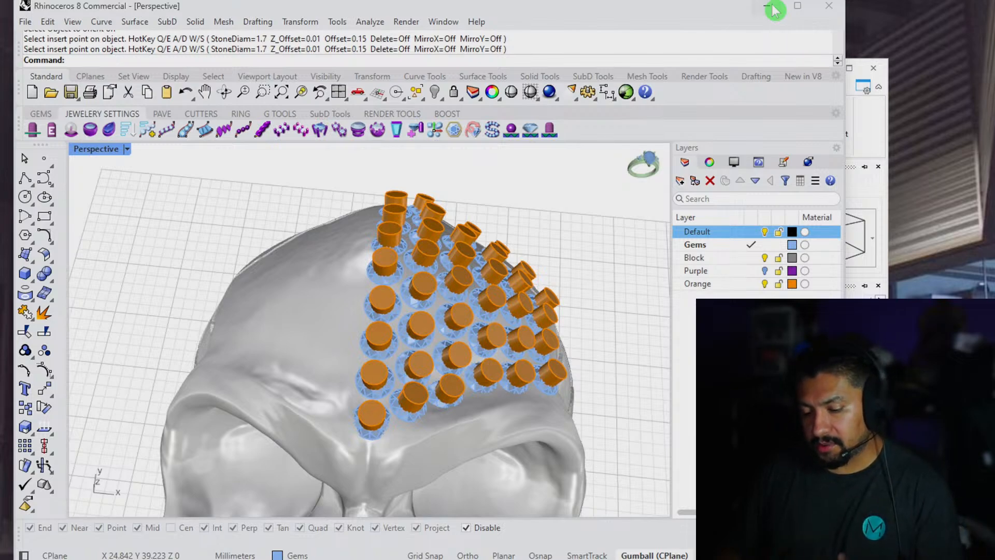
Start saving the Rhino model under a new name and browse to the WORK SSD (E:) drive.
left_click(33, 24)
left_click(78, 165)
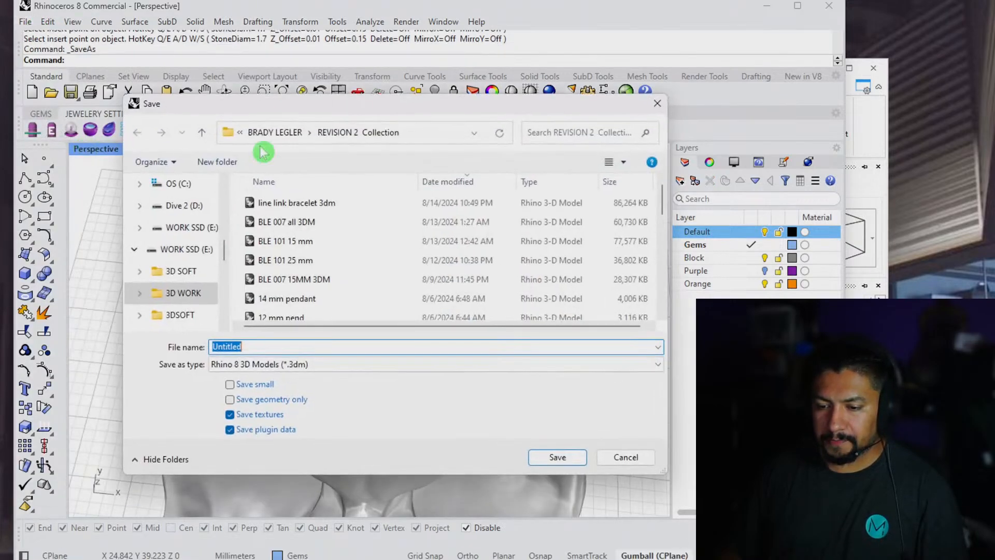
left_click(190, 230)
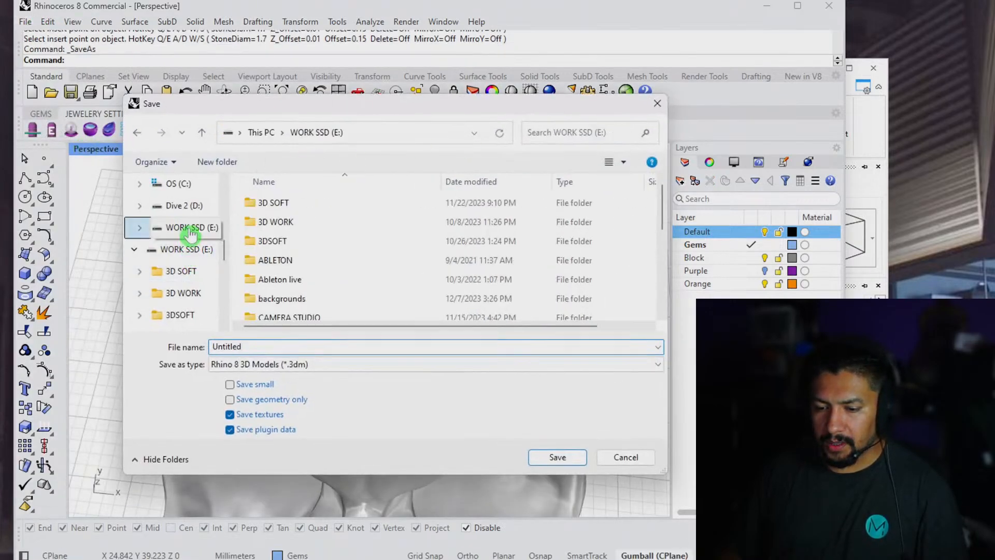
scroll(316, 275, "down", 2)
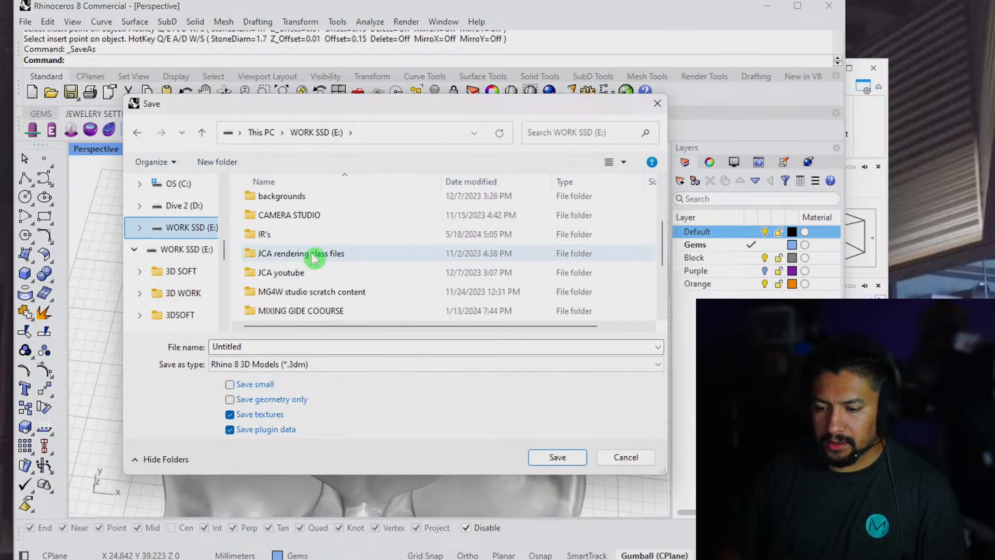
double_click(315, 254)
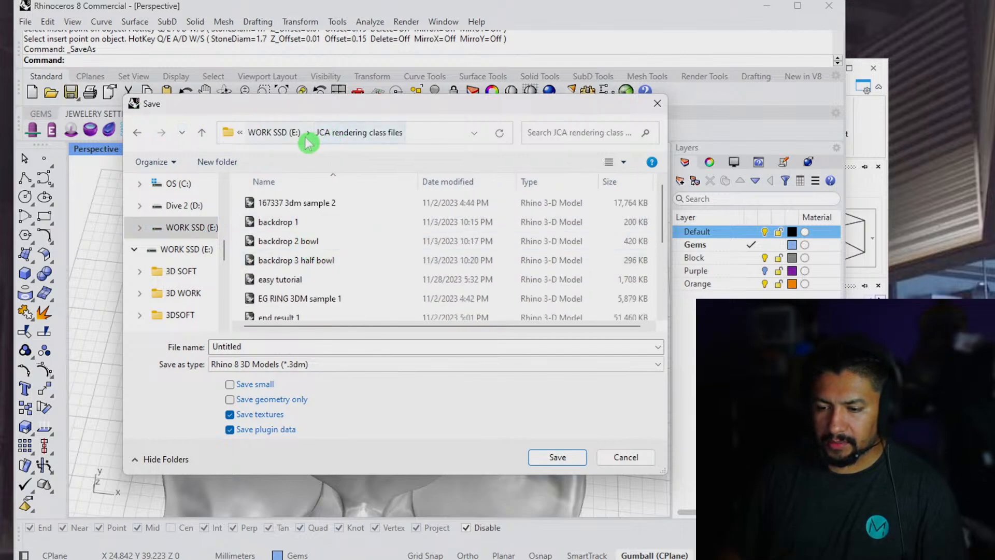
left_click(271, 134)
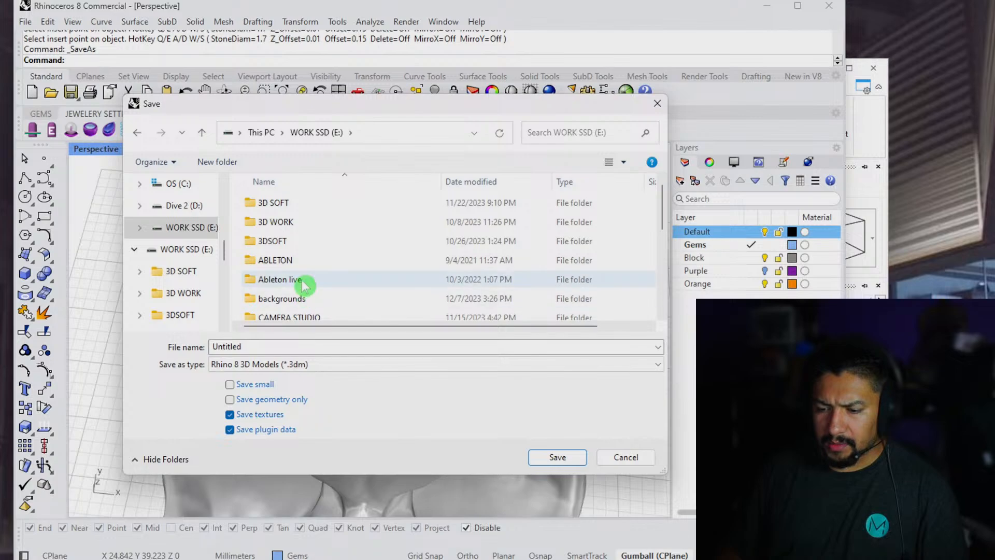
scroll(305, 285, "down", 1)
scroll(305, 277, "down", 1)
scroll(305, 277, "up", 2)
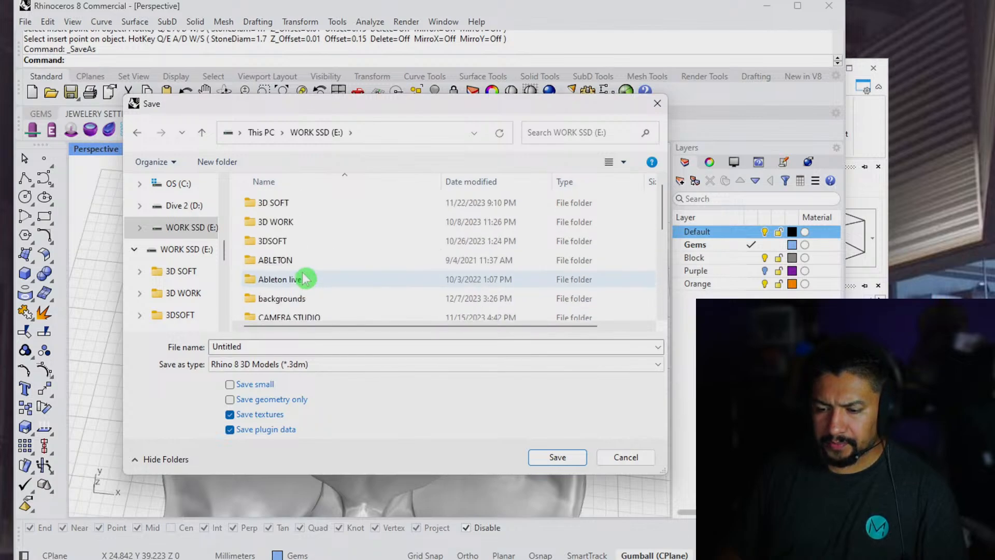
scroll(306, 277, "down", 4)
scroll(305, 277, "up", 1)
scroll(305, 278, "down", 1)
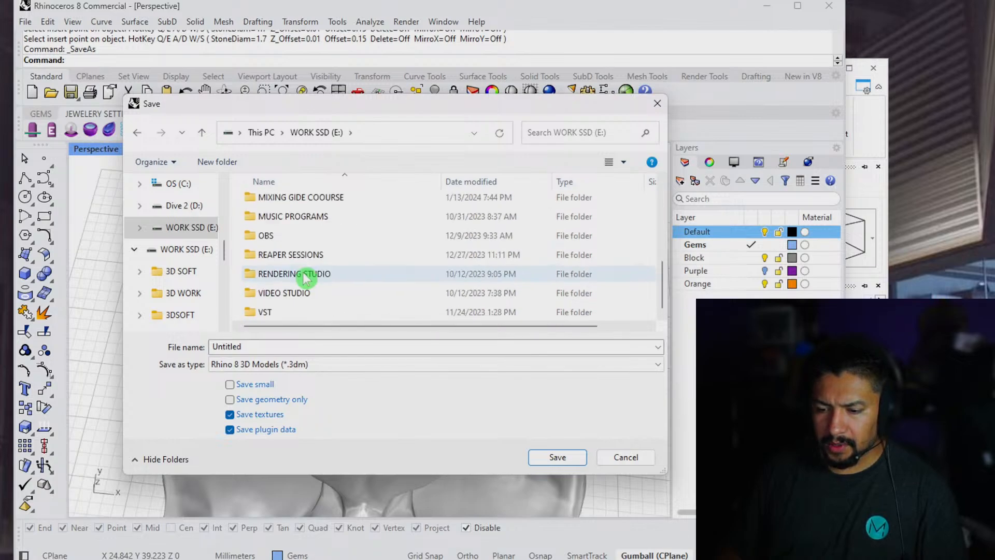
scroll(305, 277, "up", 6)
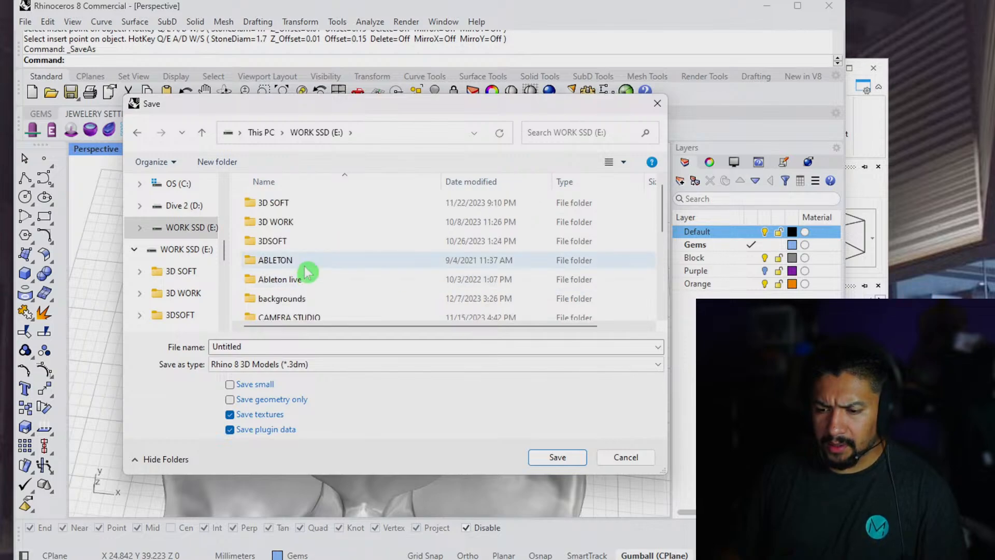
scroll(288, 216, "down", 2)
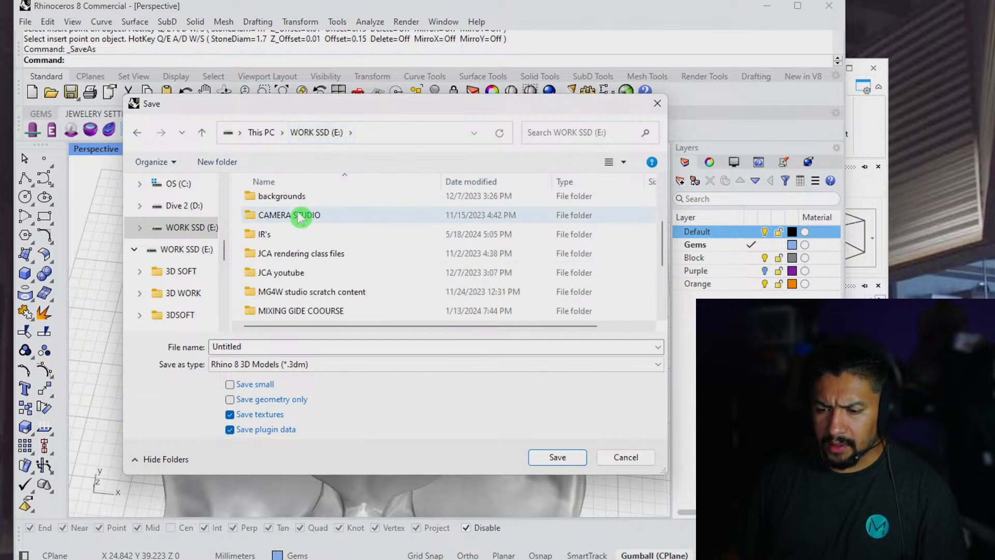
double_click(306, 253)
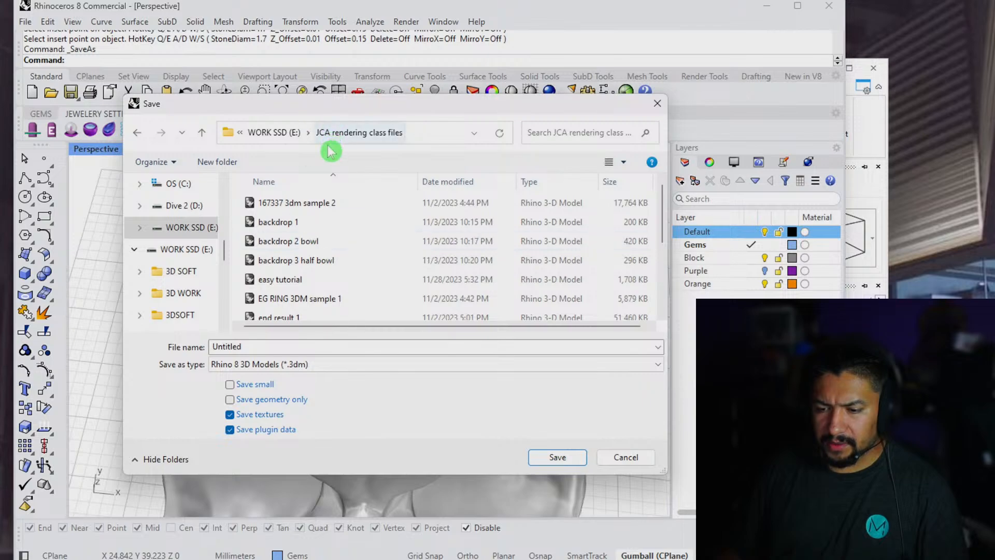
left_click(278, 132)
Save the Rhino model as "skull cutting practice" in the "setting stones in mesh" folder inside "JCA youtube".
scroll(289, 225, "down", 2)
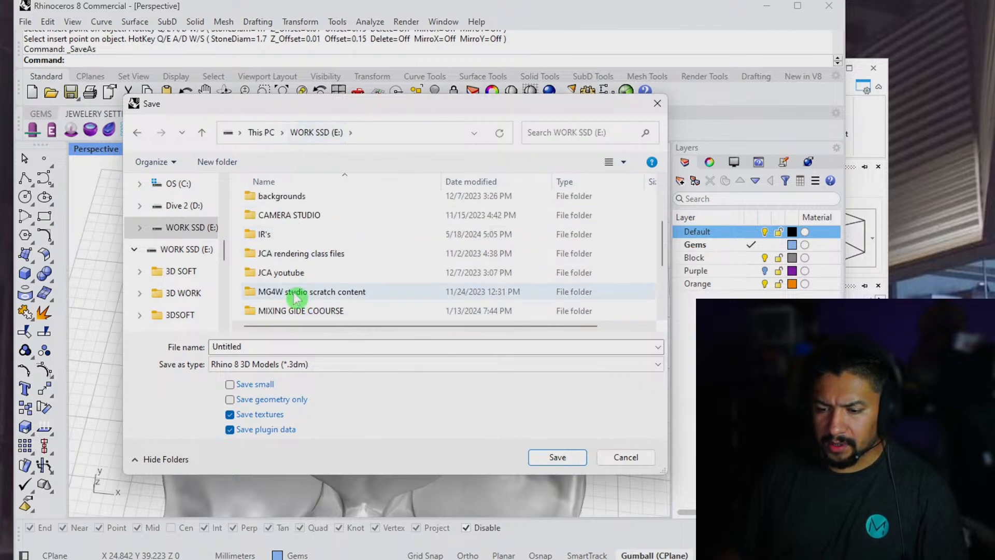
double_click(297, 273)
double_click(313, 224)
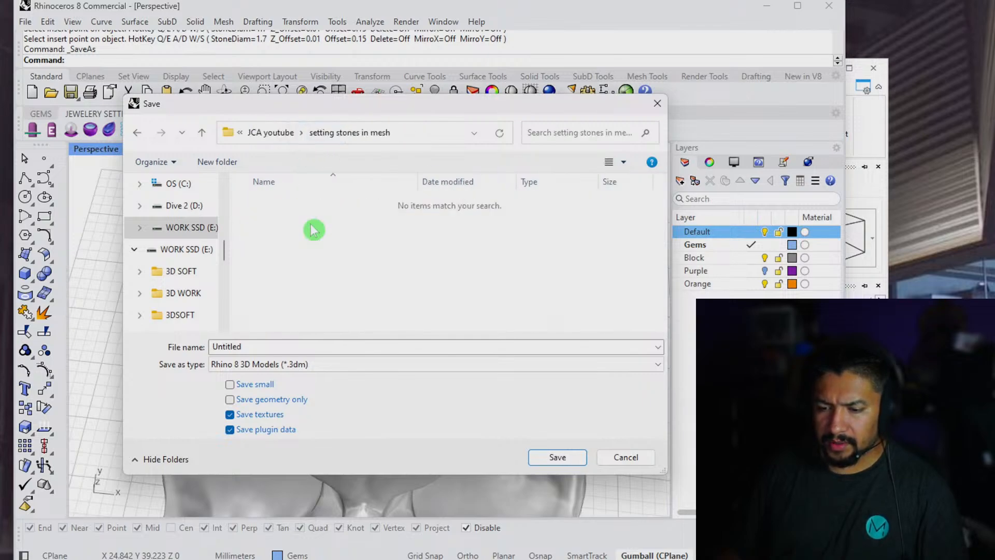
double_click(266, 346)
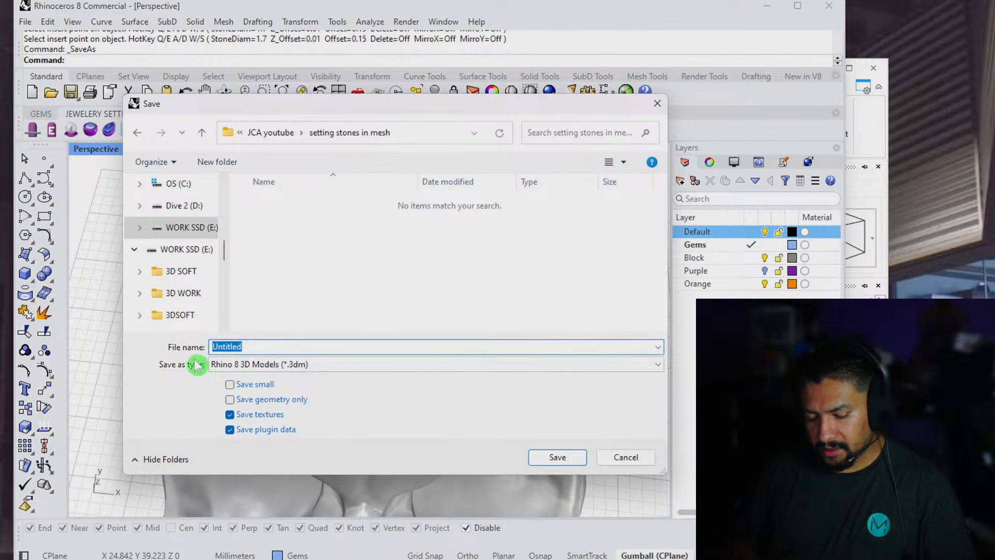
type("skull")
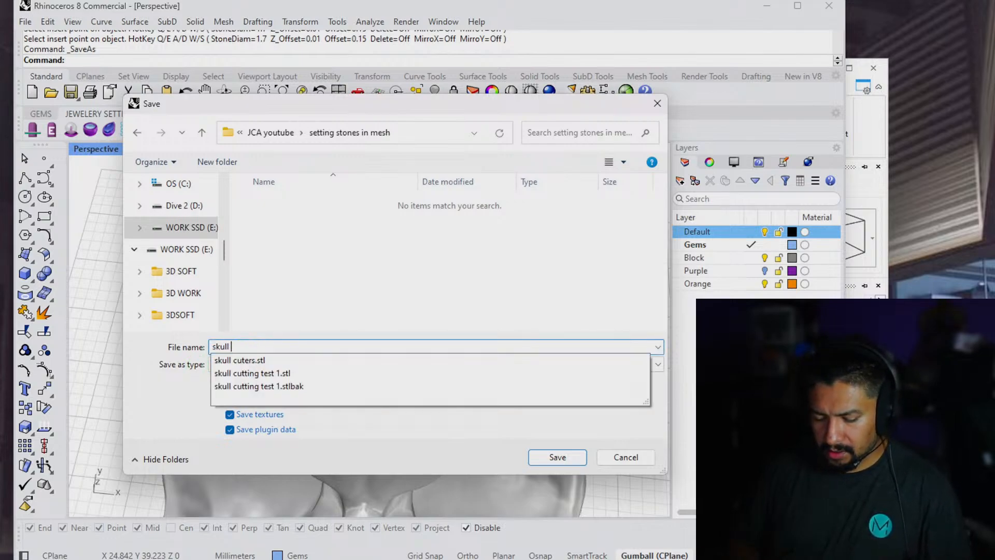
type(" cut")
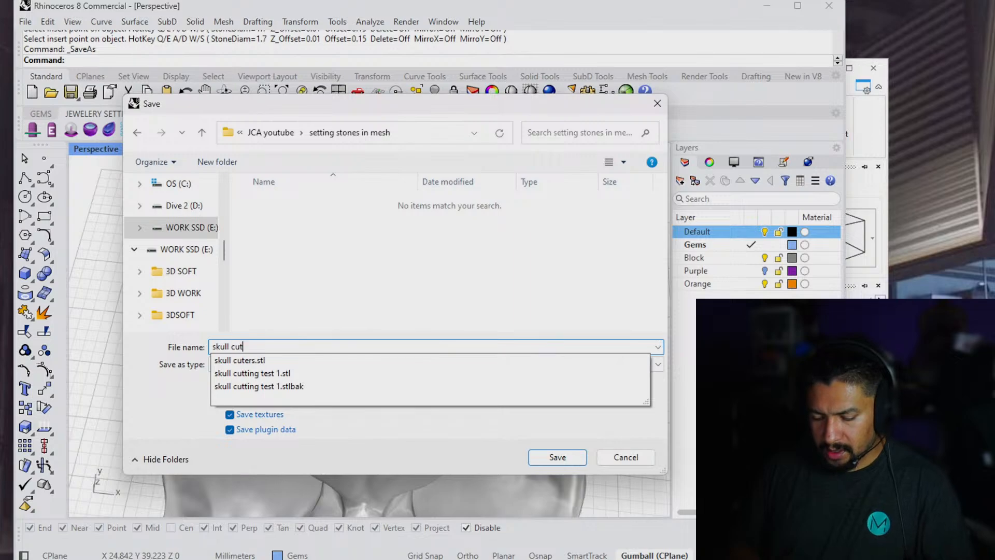
type("ting practice")
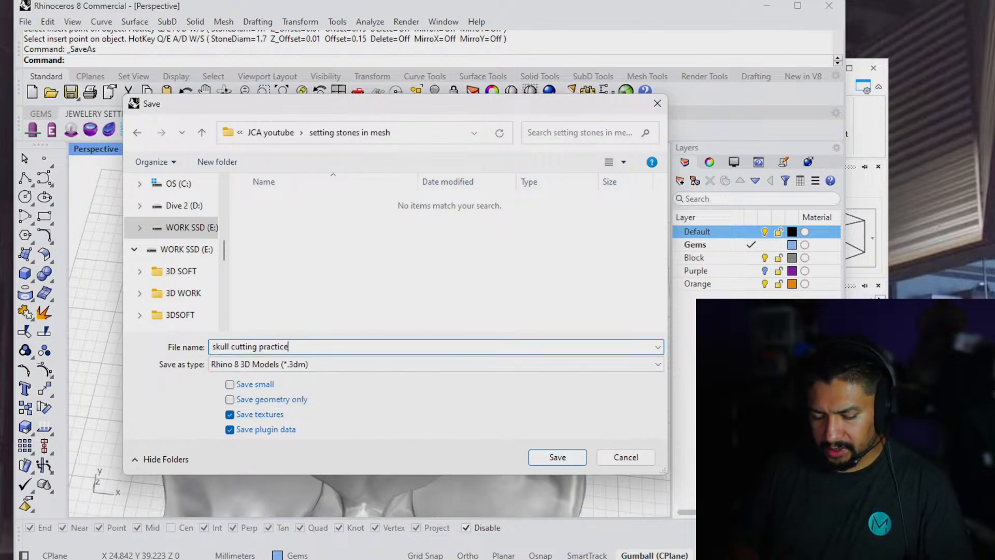
key("Return")
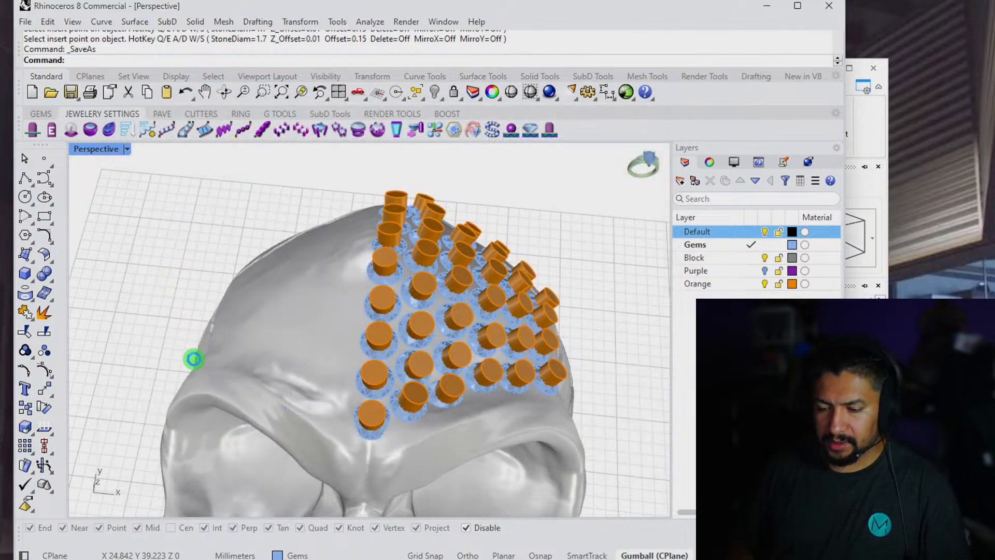
Minimize Rhino and switch to the Magics scene with the Boolean-cut skull.
left_click(335, 344)
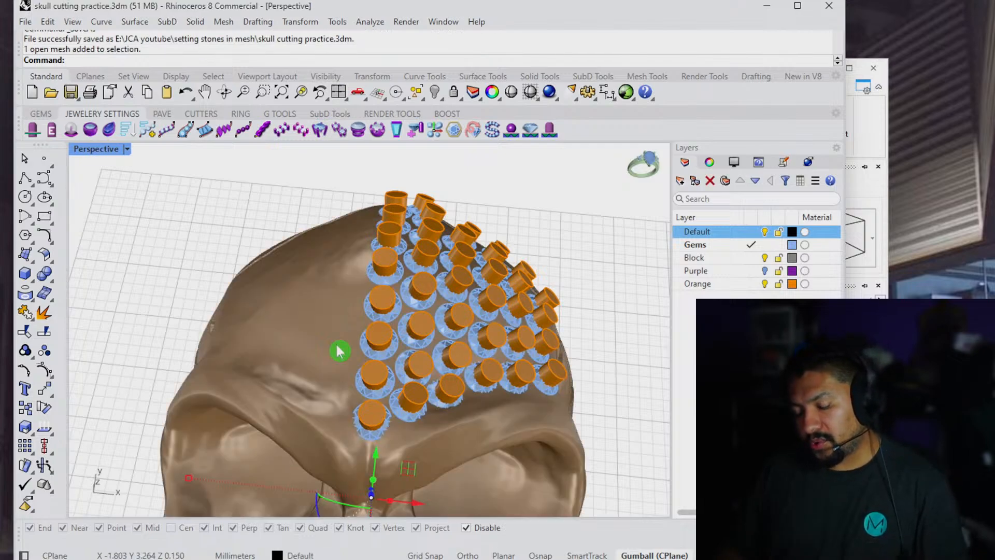
left_click(412, 198)
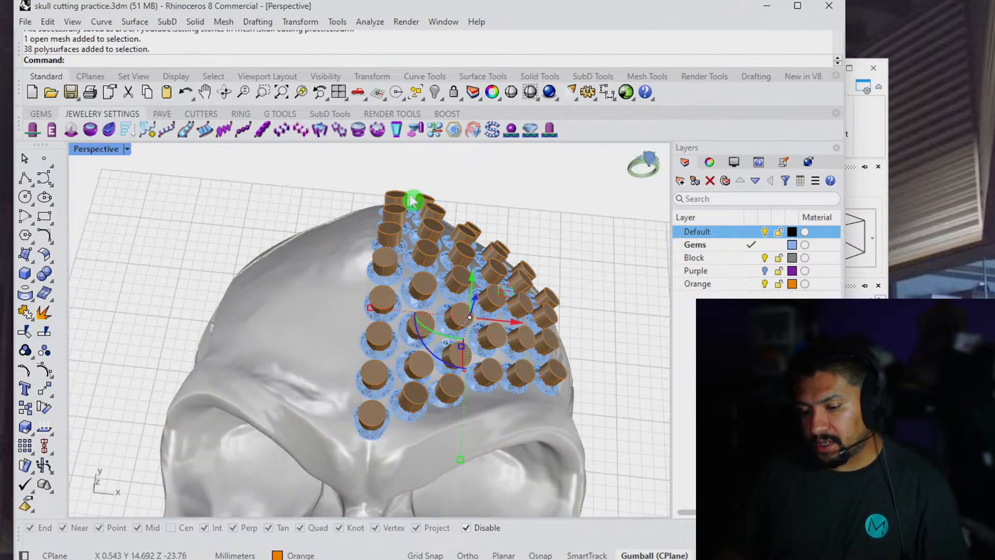
left_click(766, 6)
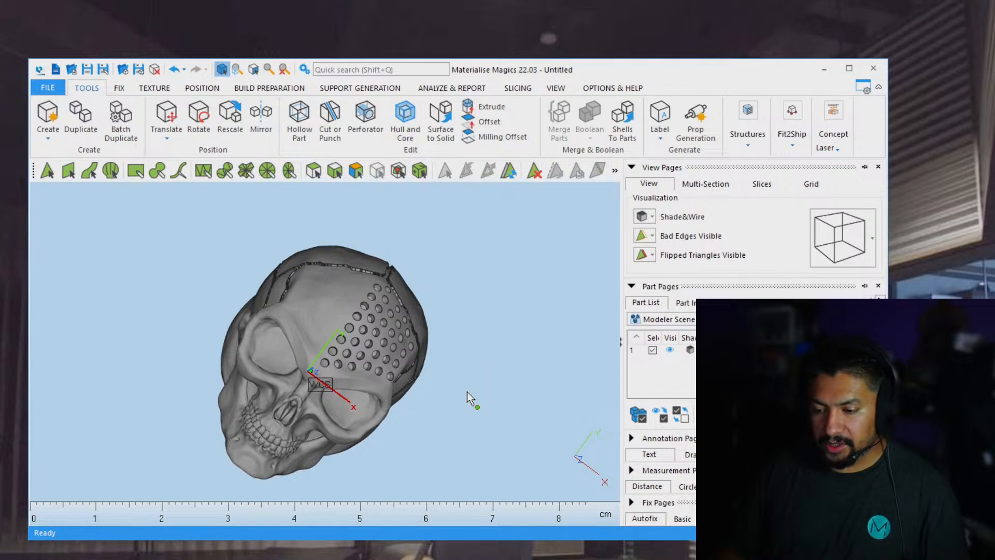
right_click_drag(468, 397, 458, 353)
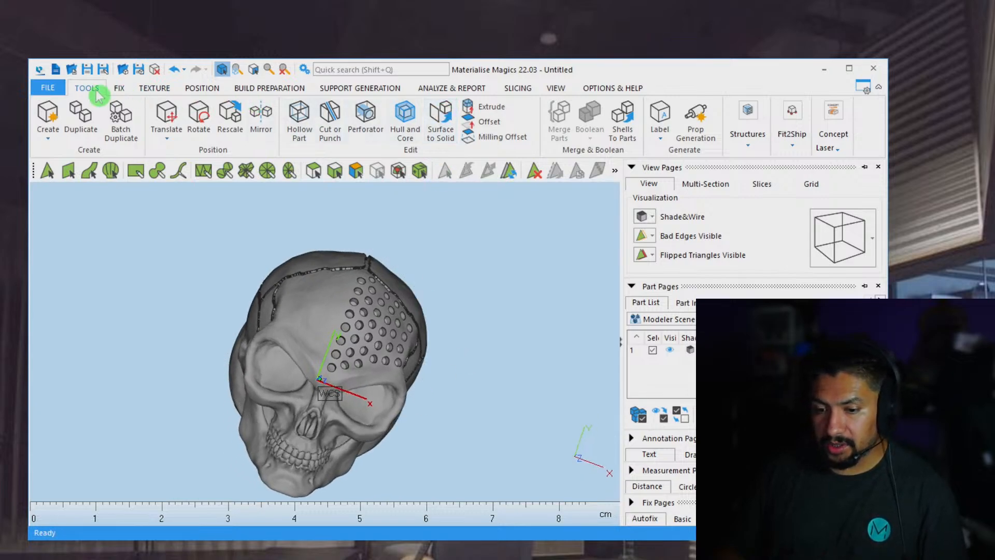
Unload the cut skull from the scene, saving its changes as the STL file "skull finall" in the "setting stones in mesh" folder.
left_click(157, 75)
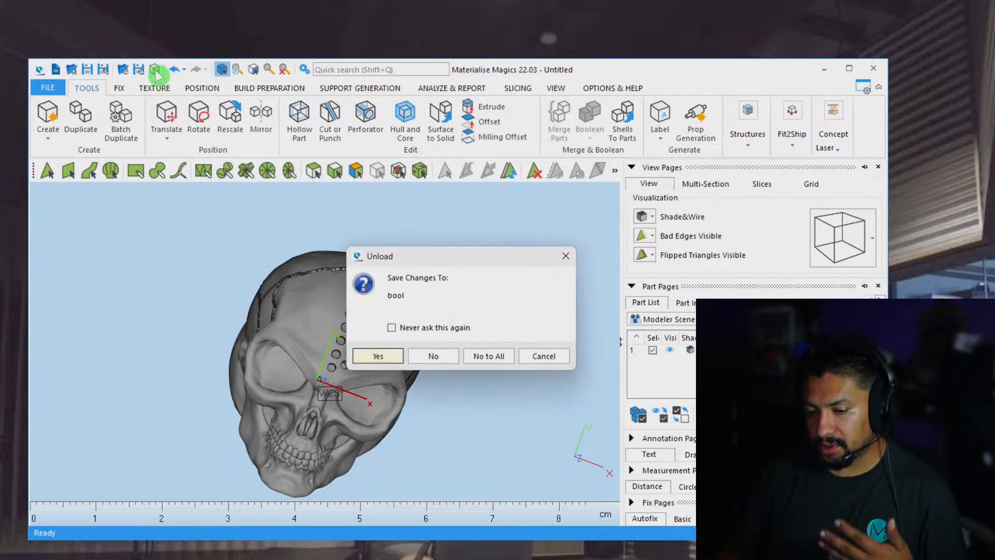
left_click(385, 362)
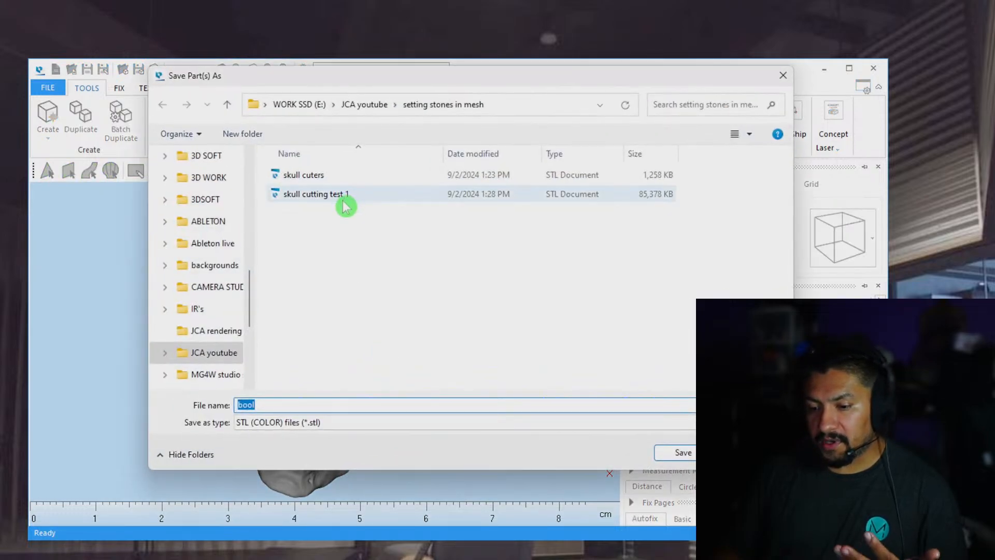
left_click(338, 202)
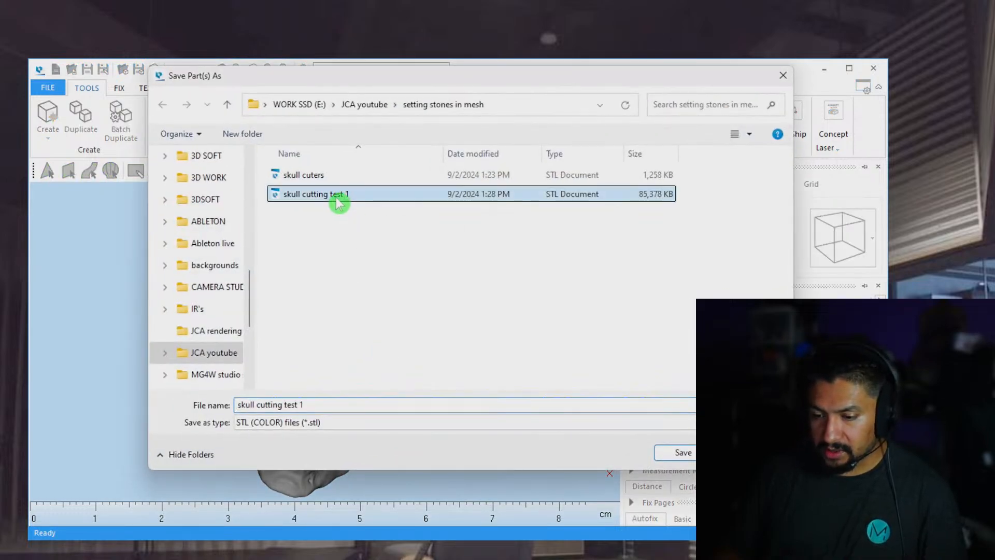
left_click(316, 405)
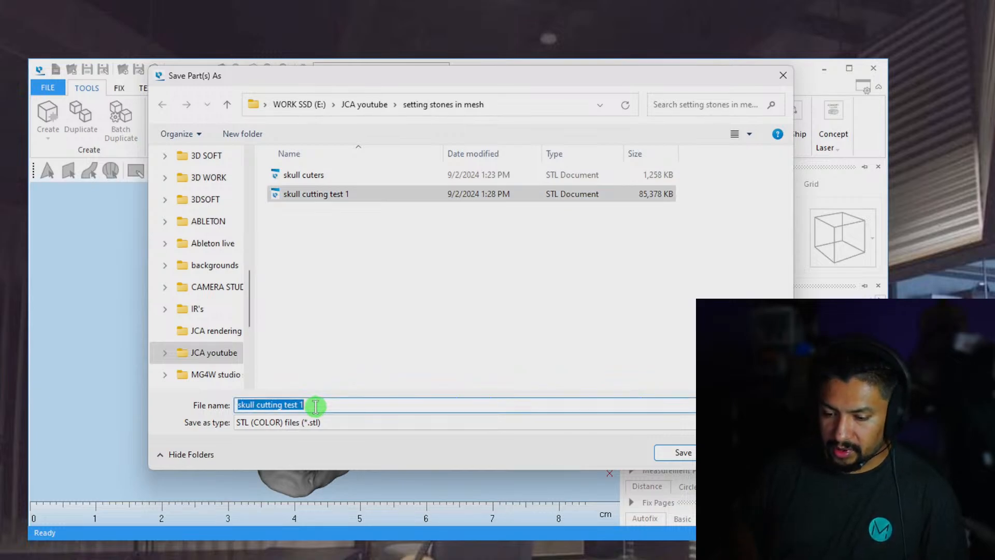
left_click(315, 405)
key("BackSpace")
key("BackSpace")
key("BackSpace")
key("BackSpace")
key("BackSpace")
key("BackSpace")
key("BackSpace")
key("BackSpace")
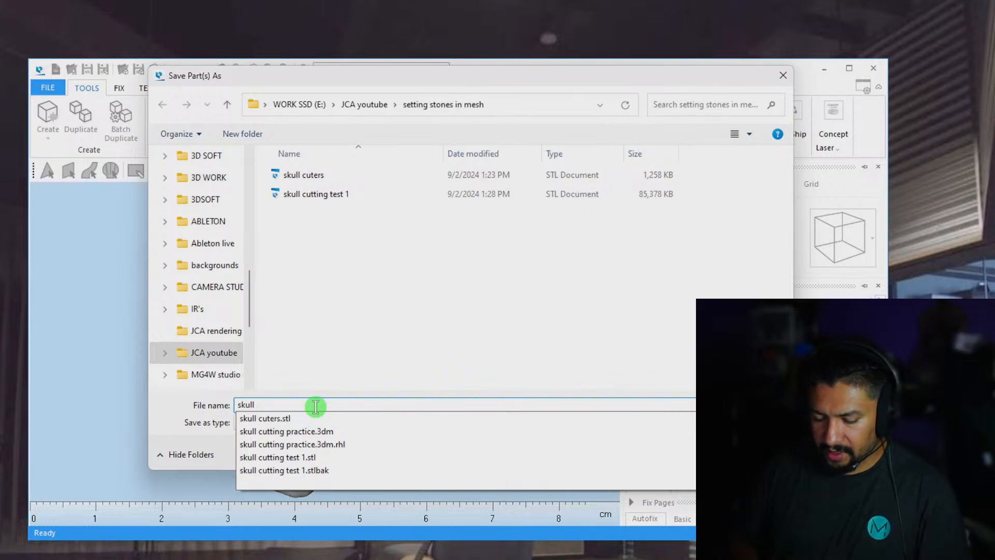
type("finall")
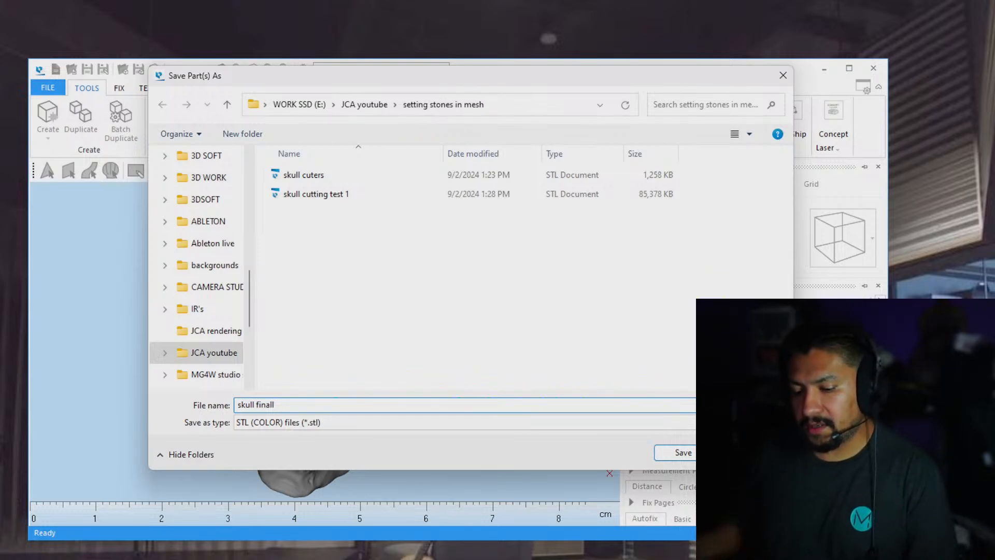
key("Return")
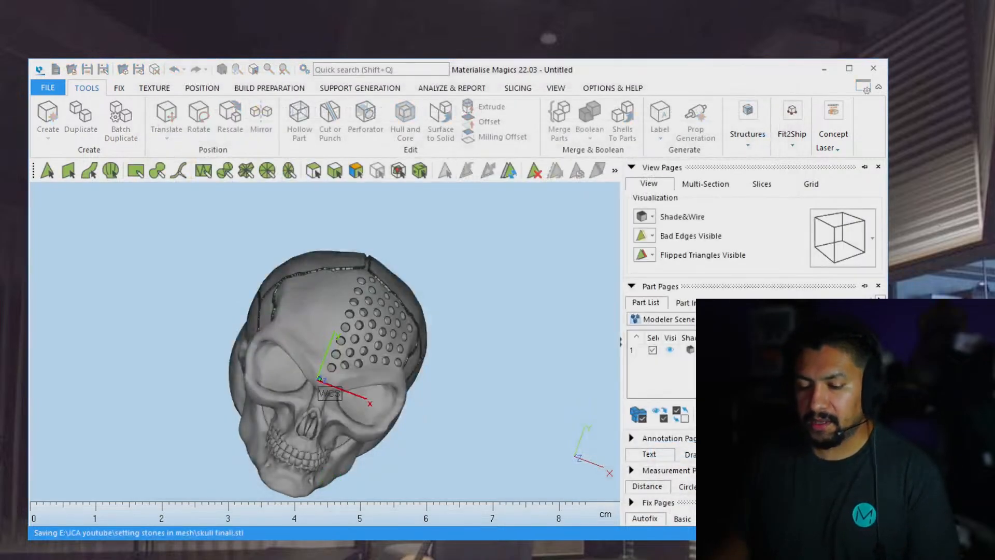